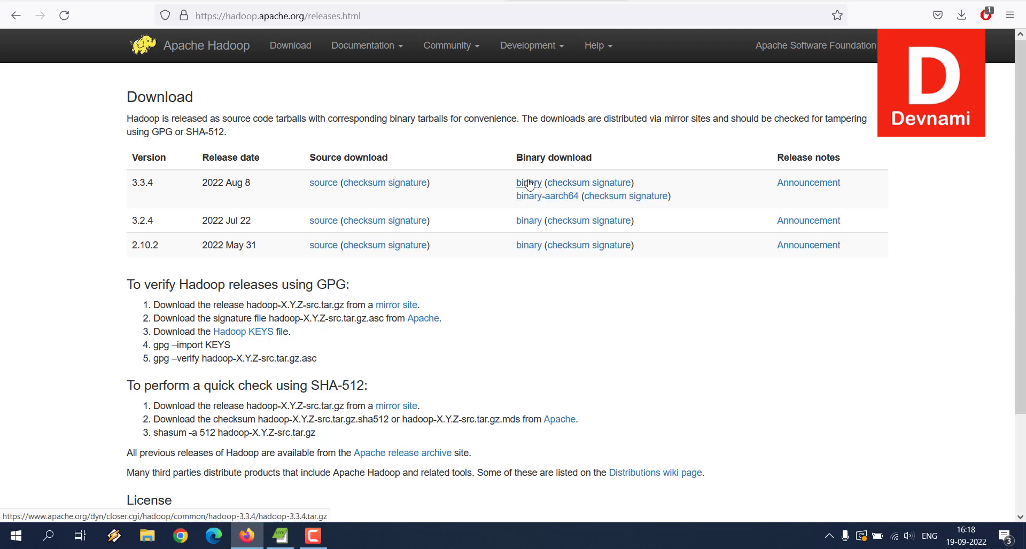
Download the Hadoop 3.3.4 binary archive, hadoop-3.3.4.tar.gz, from the suggested Apache mirror.
left_click_drag(131, 182, 191, 196)
left_click(466, 206)
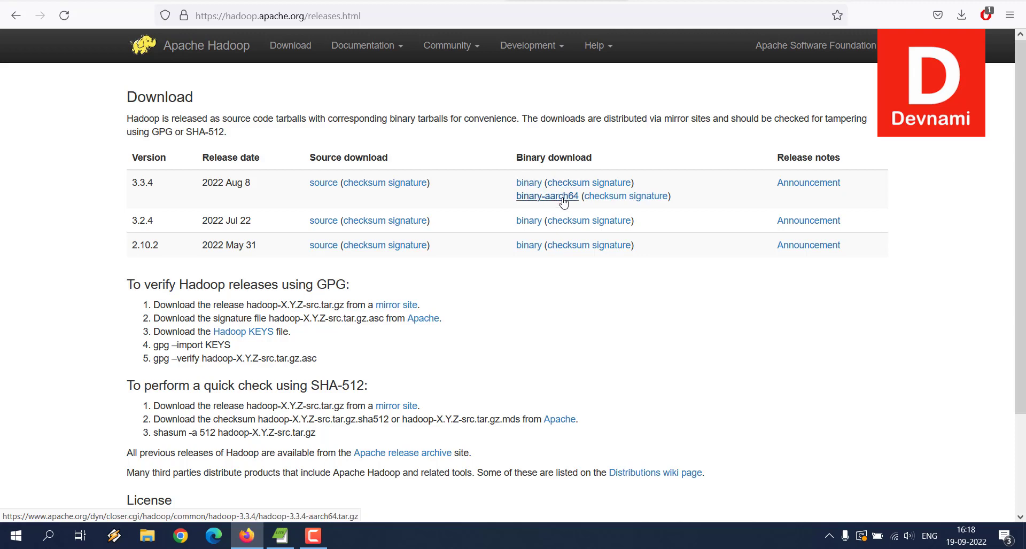
left_click(528, 182)
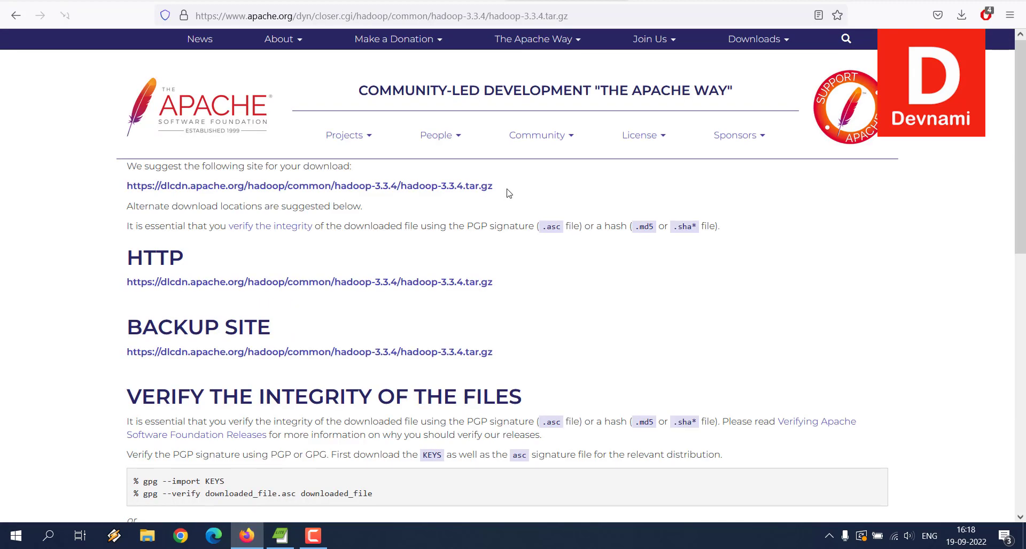
left_click(411, 187)
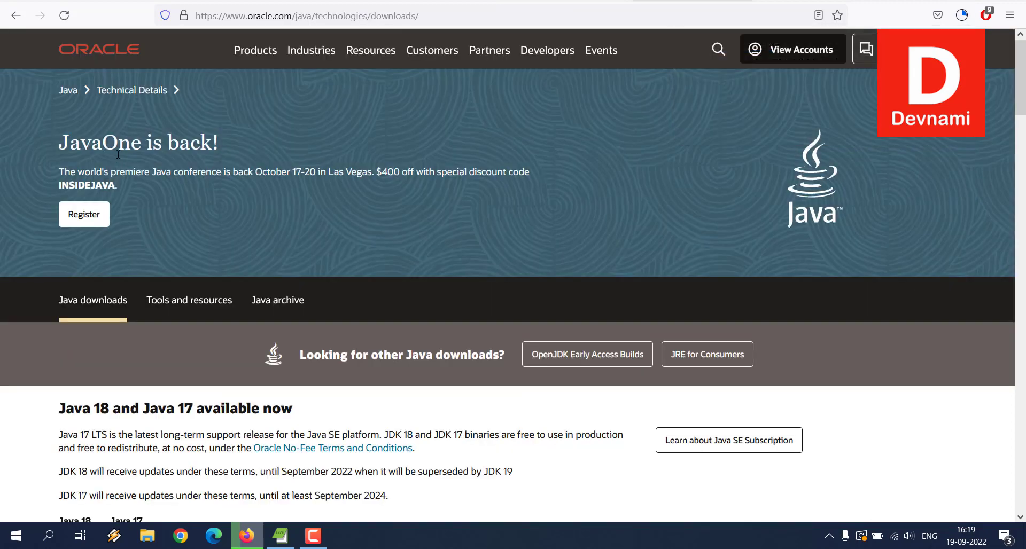
Show the Windows packages on Oracle's Java downloads page and review the Java SE Development Kit 18.0.2.1 options.
scroll(128, 192, "down", 10)
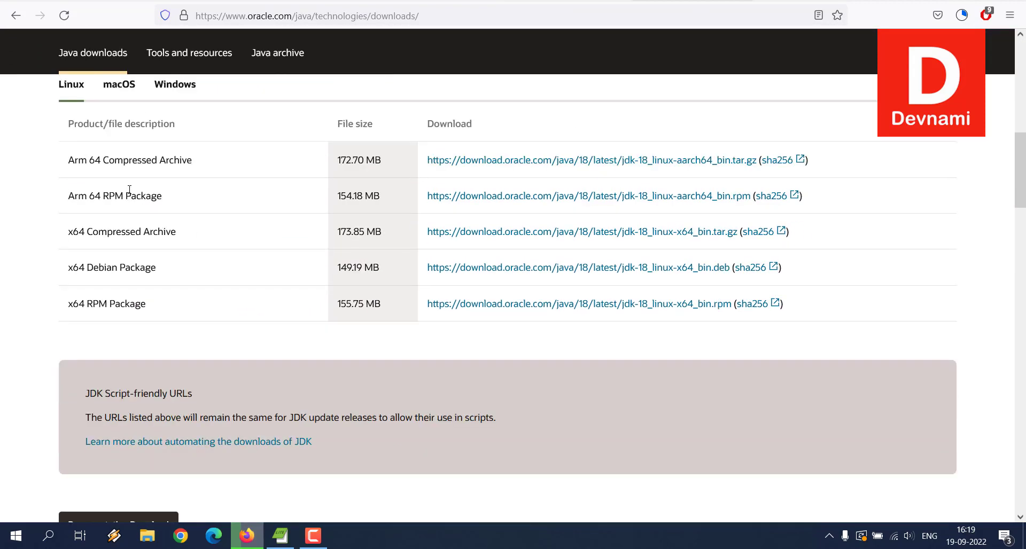
left_click(175, 93)
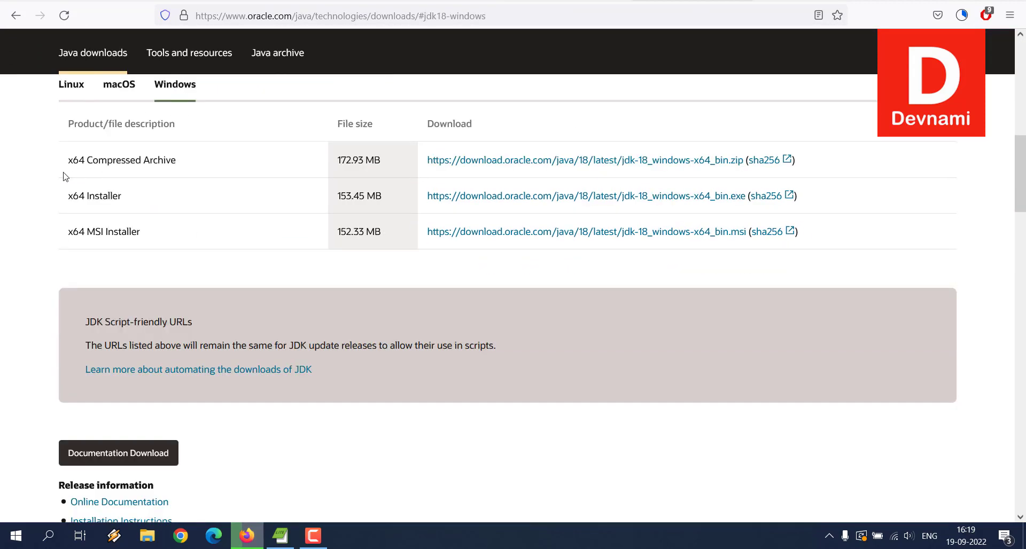
left_click_drag(73, 154, 230, 236)
left_click(230, 236)
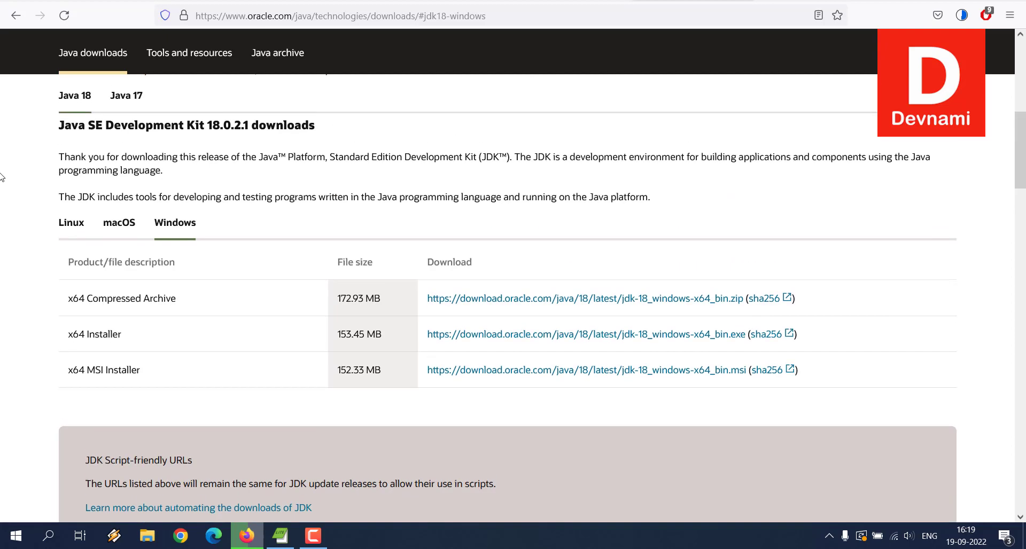
scroll(197, 185, "up", 3)
left_click_drag(57, 129, 247, 130)
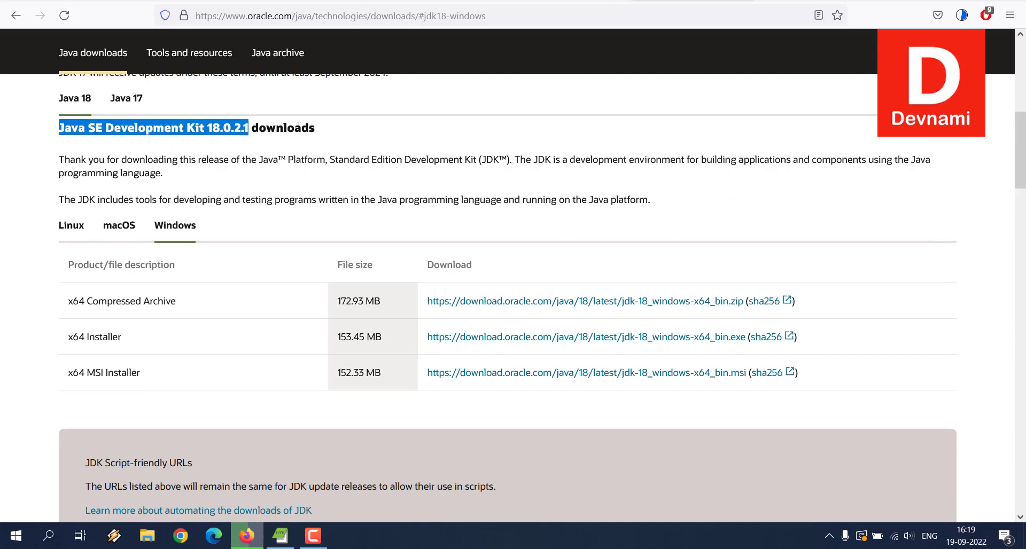
left_click(373, 137)
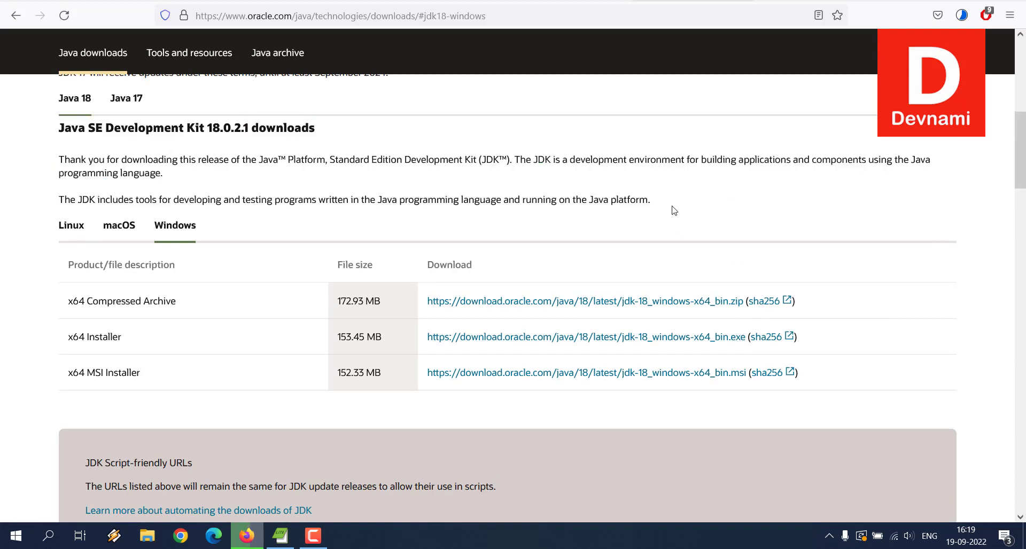
Look at the install section of the Scala website and return to the Oracle Java downloads page.
left_click(786, 7)
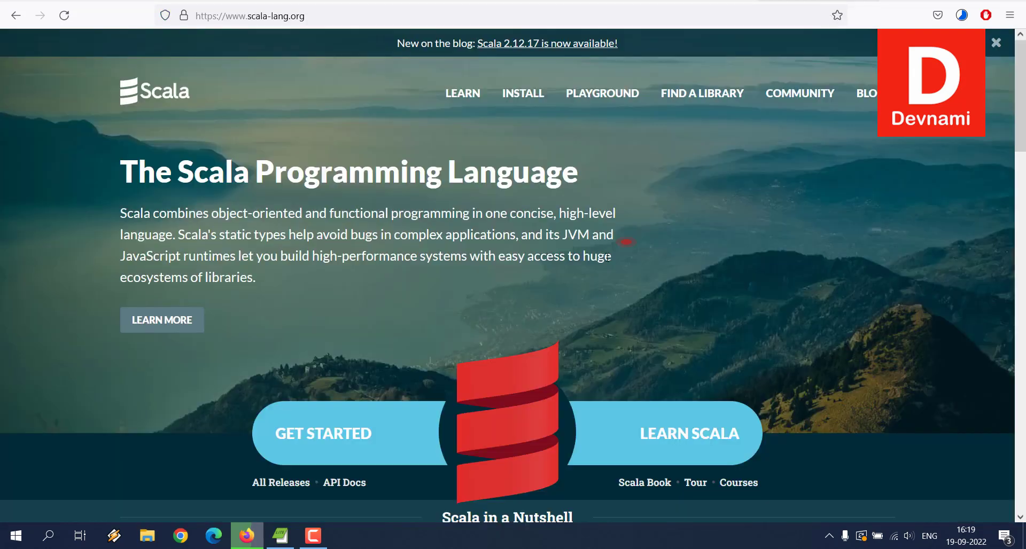
left_click(522, 93)
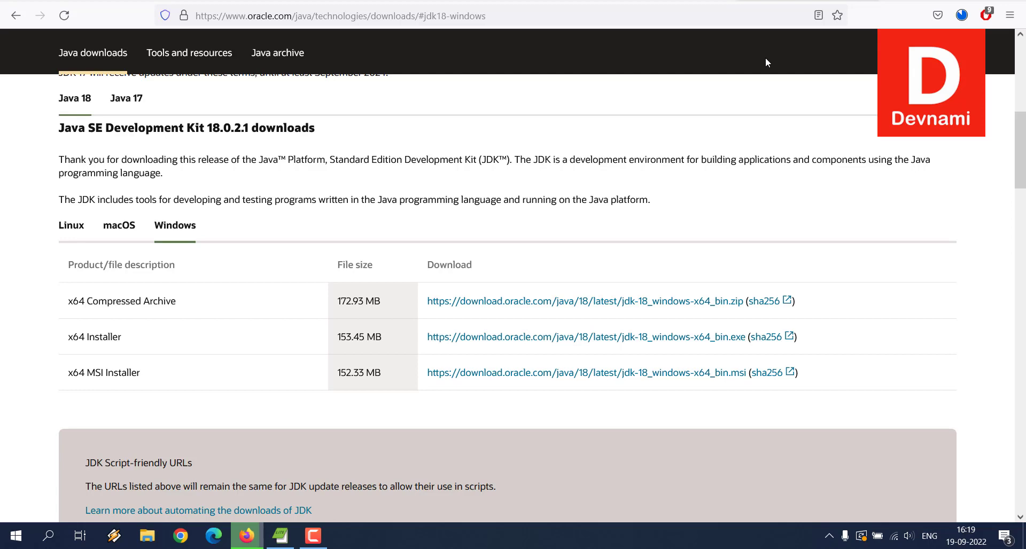
scroll(761, 116, "up", 8)
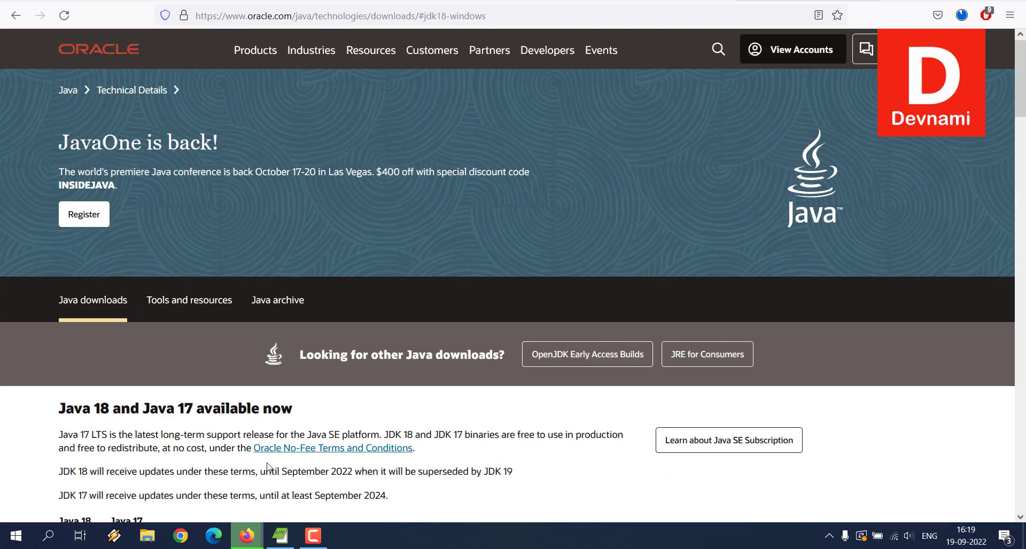
Check the Hadoop download's progress, show the desktop and move hadoop-3.3.4.tar.gz to an open area of it.
left_click(962, 15)
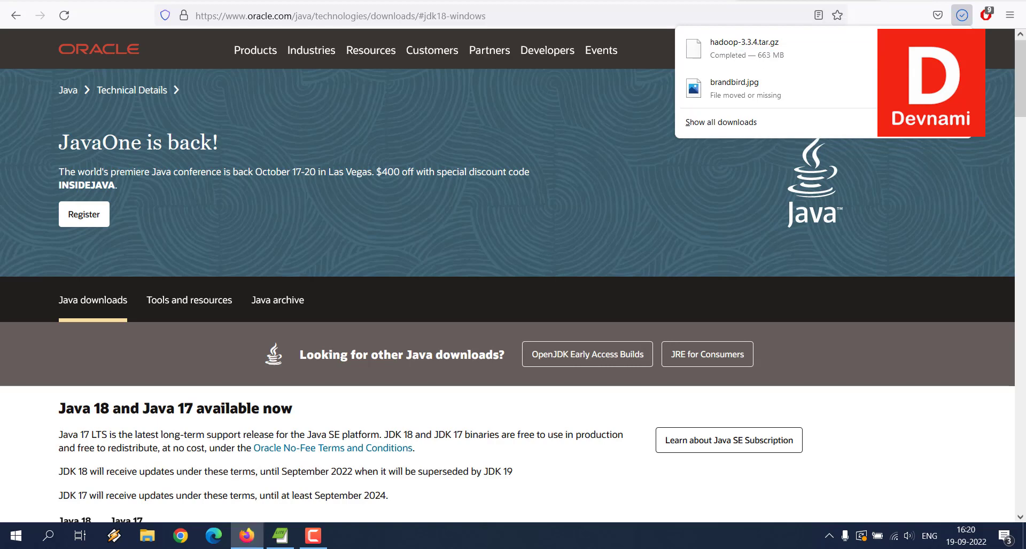
left_click(247, 535)
left_click_drag(25, 61, 431, 133)
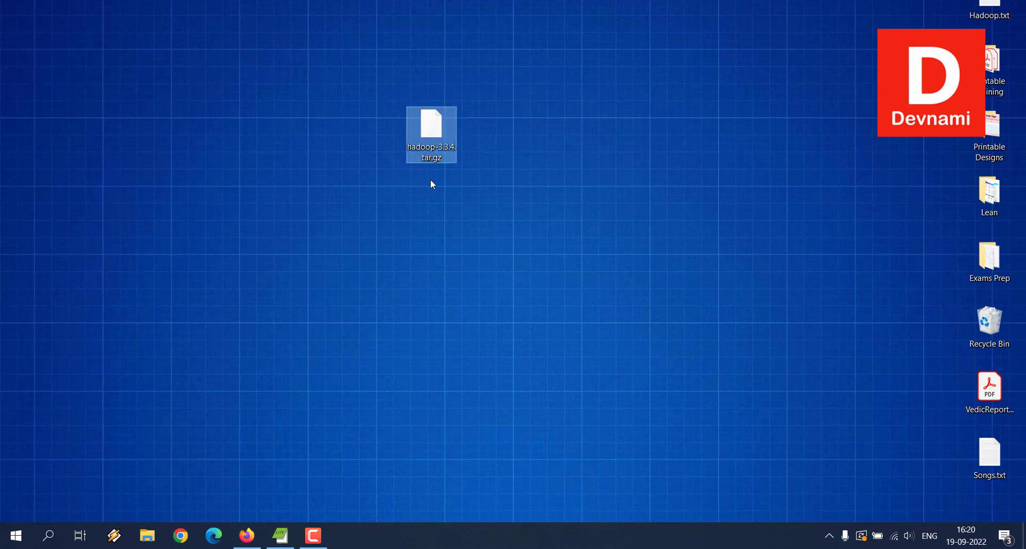
Search Windows for "env", open the system properties and bring up the Environment Variables dialog.
left_click(12, 539)
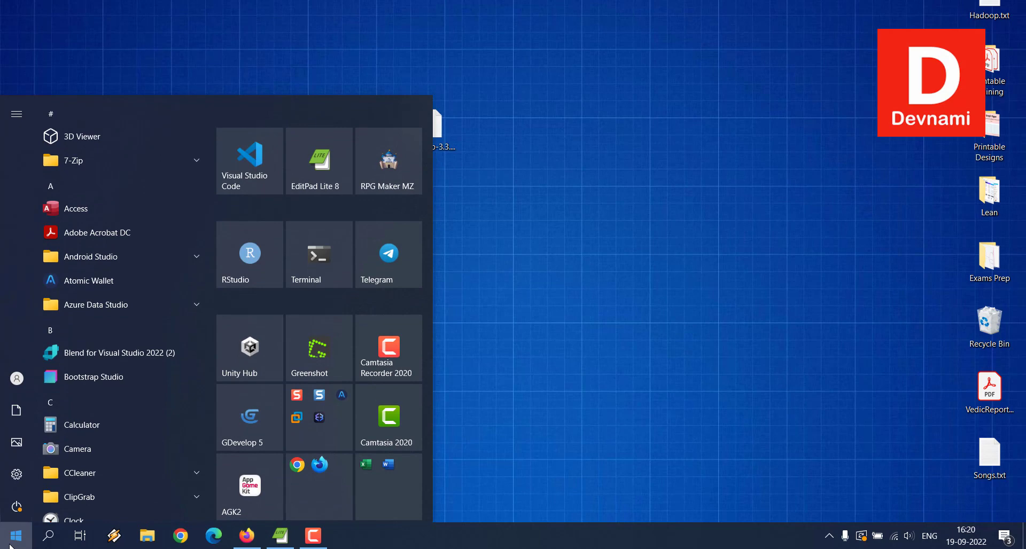
left_click(48, 536)
type("e")
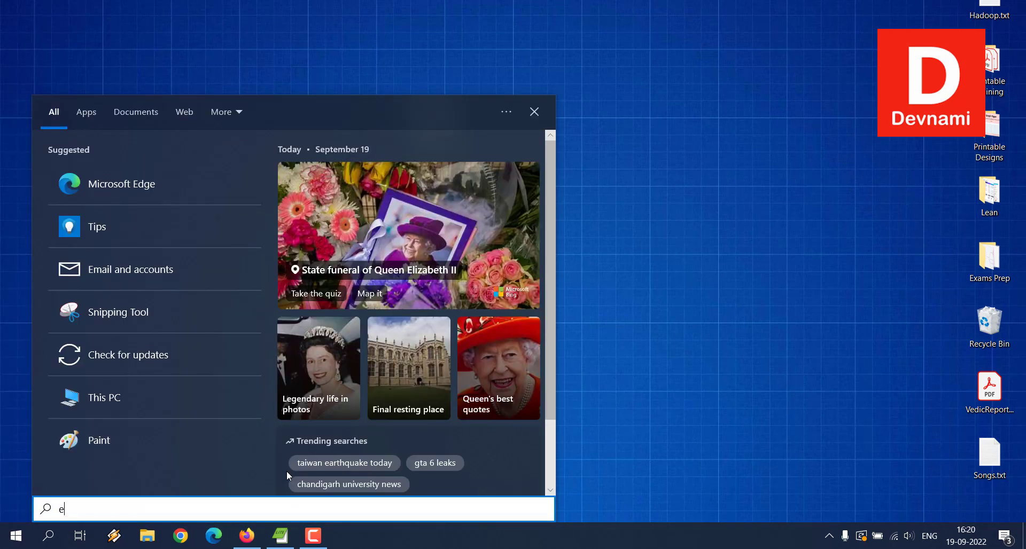
type("nv")
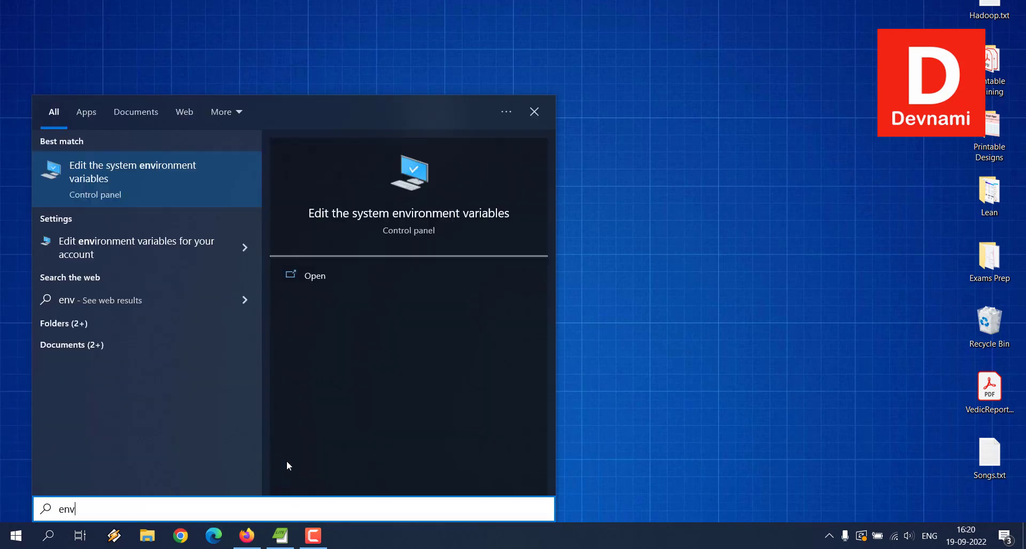
left_click(315, 277)
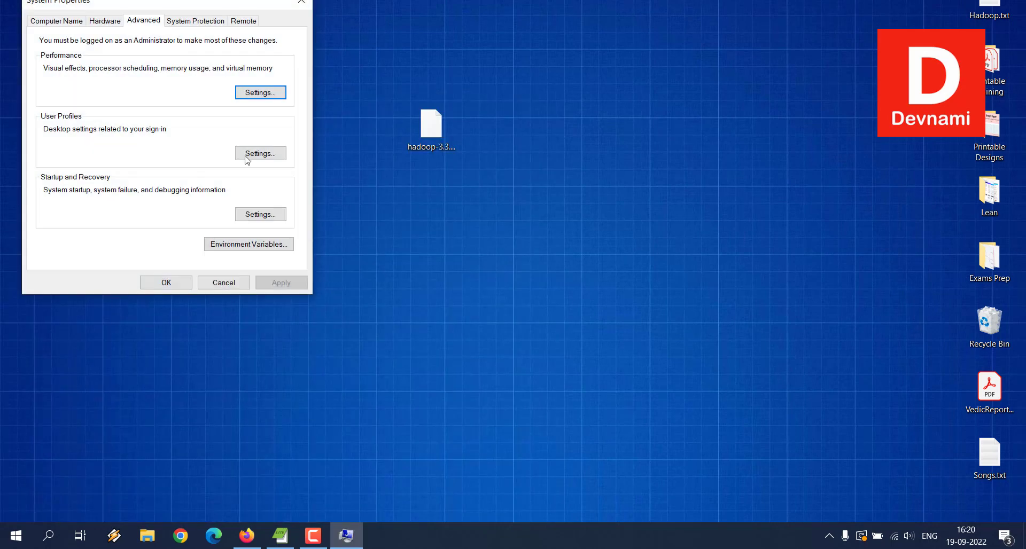
left_click_drag(145, 3, 226, 81)
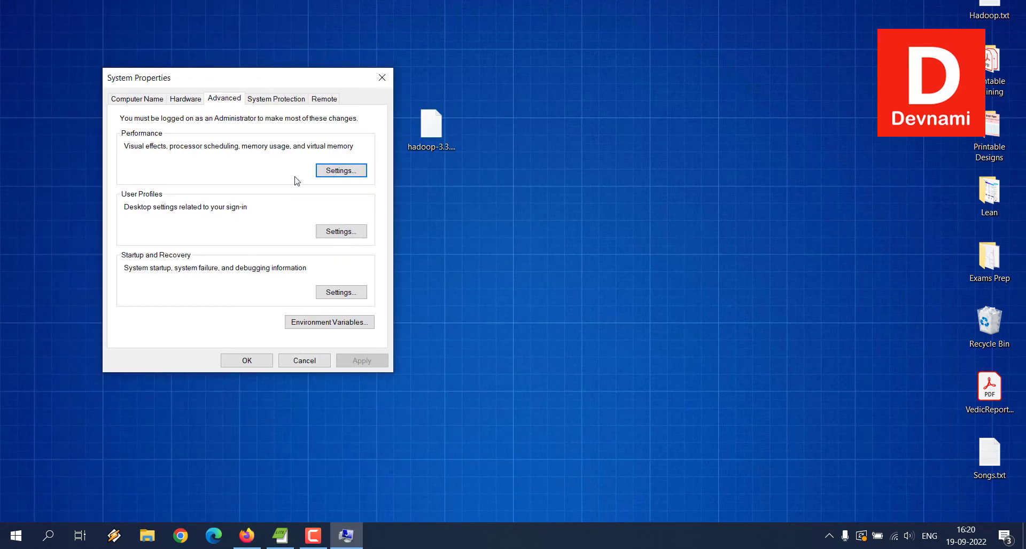
left_click(300, 323)
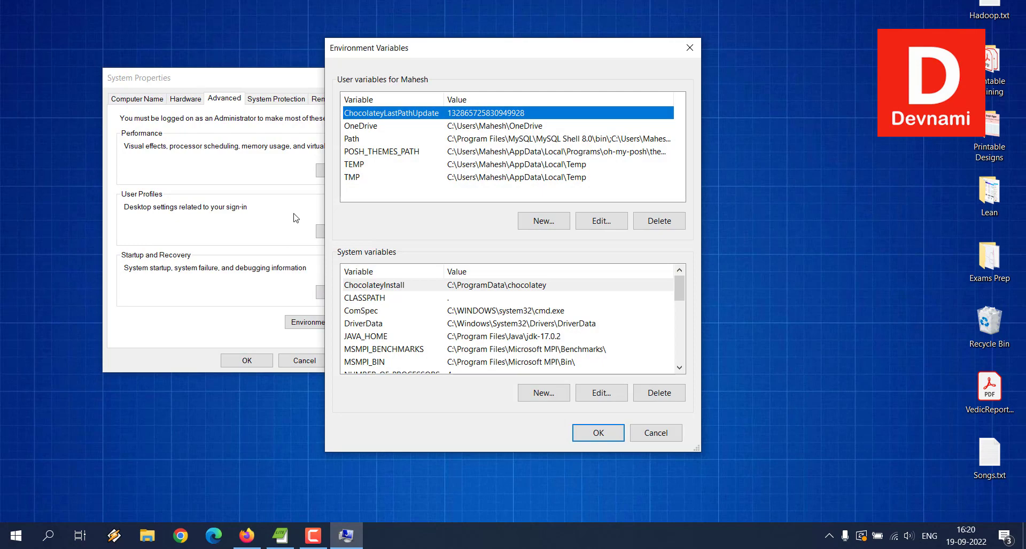
Open the system Path variable for editing and select its C:\Program Files\Java\jdk-17.0.2\bin entry.
scroll(416, 327, "down", 2)
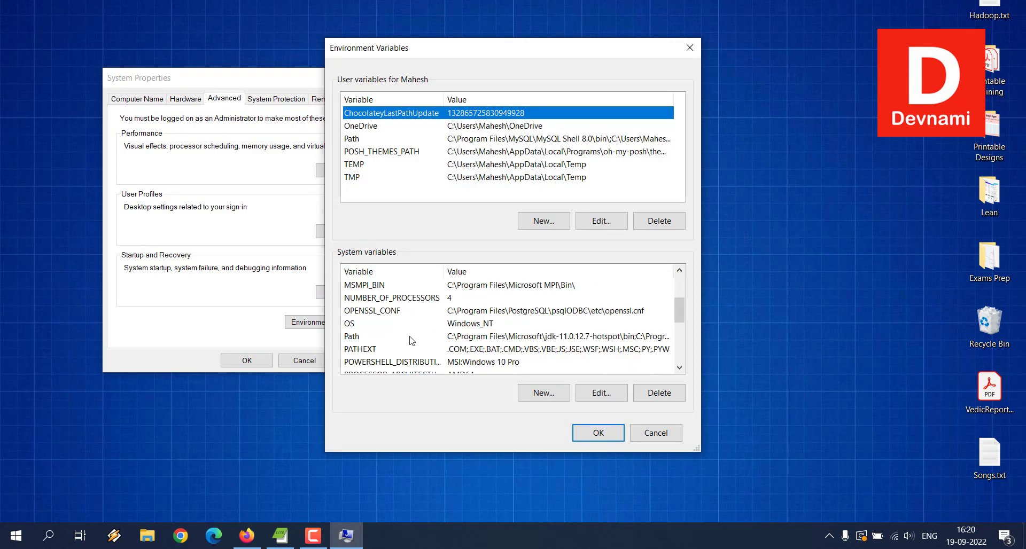
left_click(410, 337)
left_click(602, 393)
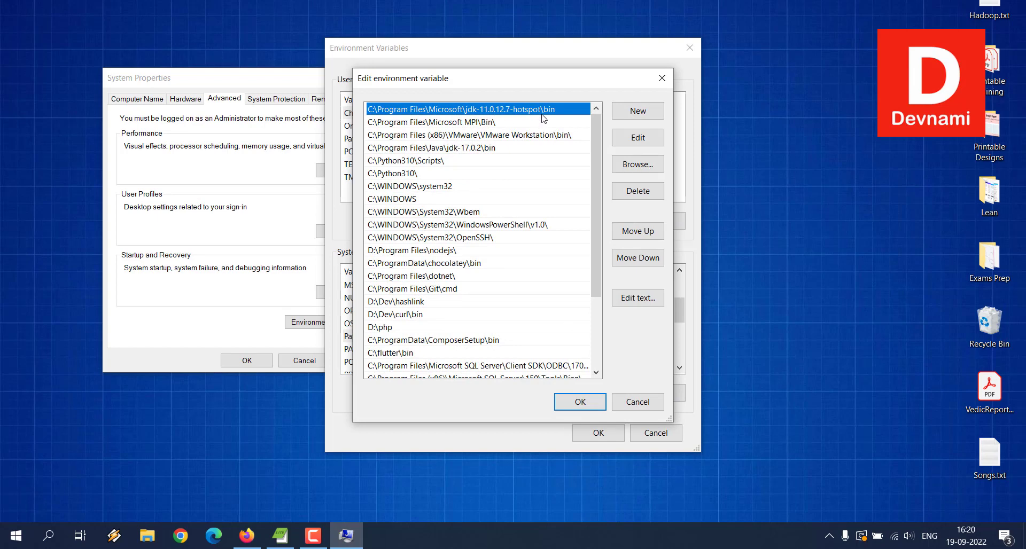
scroll(554, 184, "down", 3)
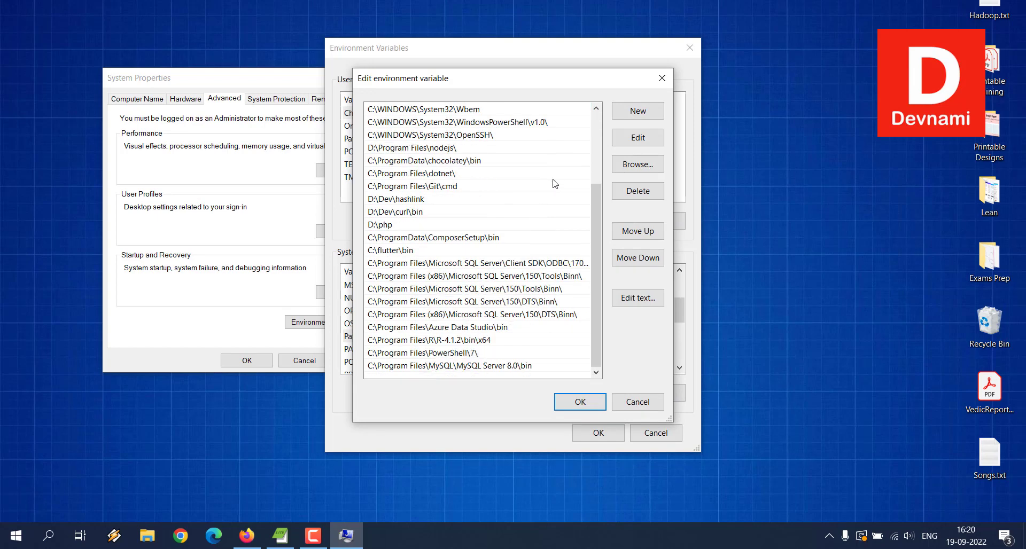
scroll(554, 184, "up", 3)
left_click(480, 153)
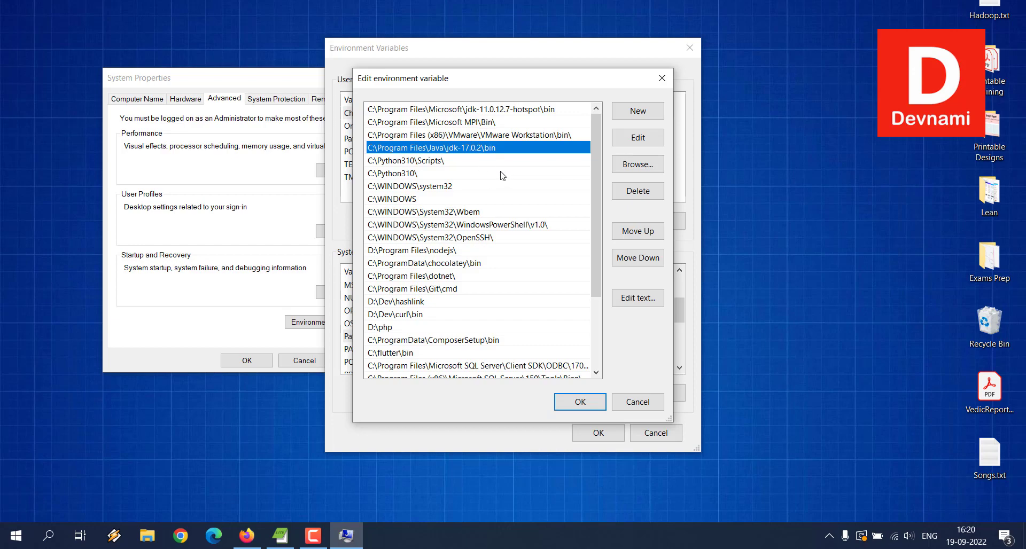
Switch to Firefox's Apache Hadoop download page, start a PowerShell terminal session and return to that page.
left_click(249, 541)
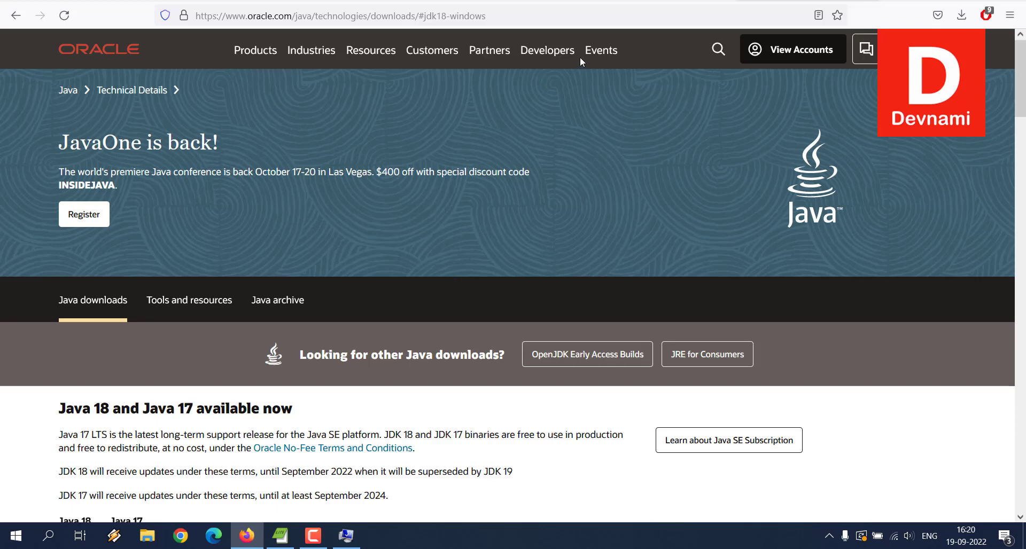
key("ctrl+Tab")
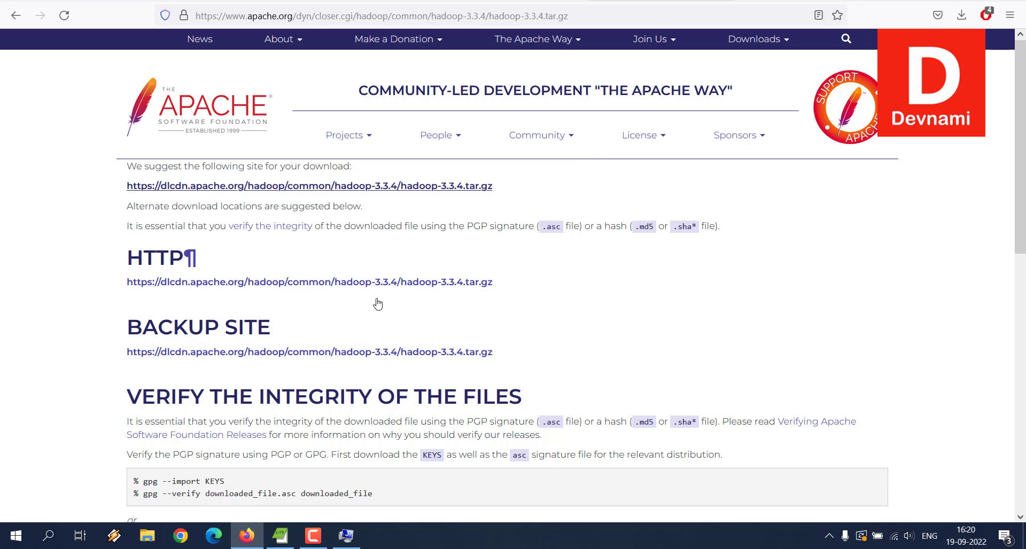
mouse_move(238, 531)
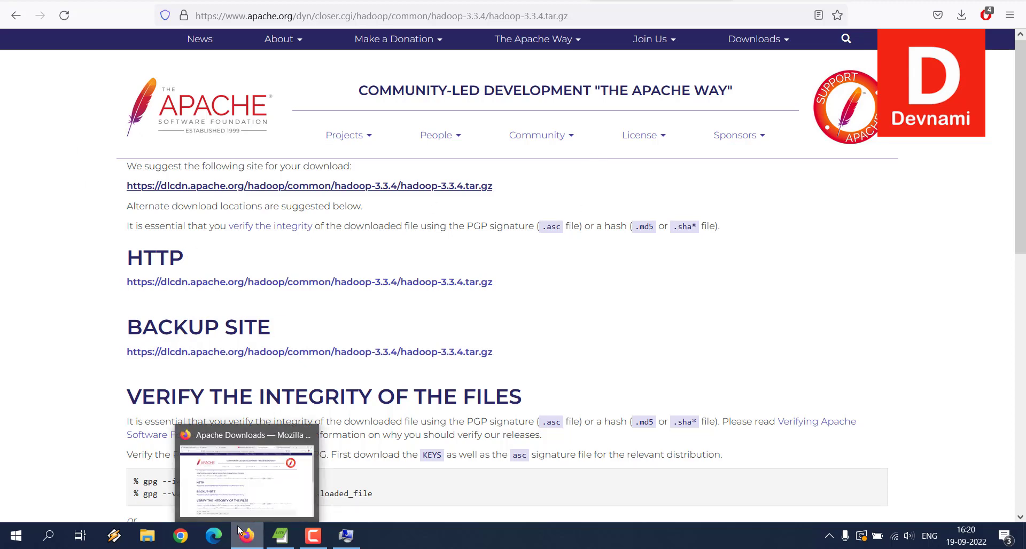
left_click(15, 536)
left_click(324, 264)
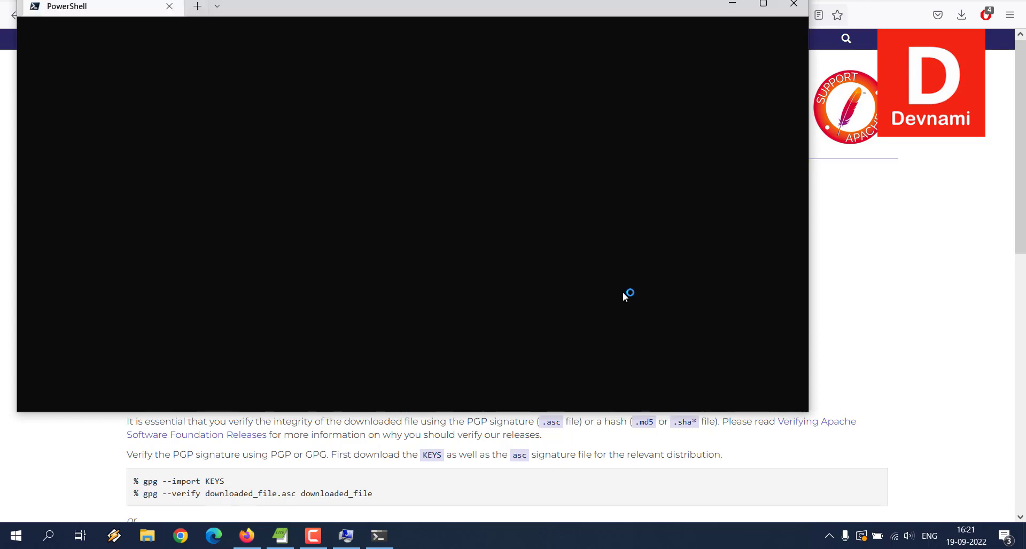
left_click(935, 239)
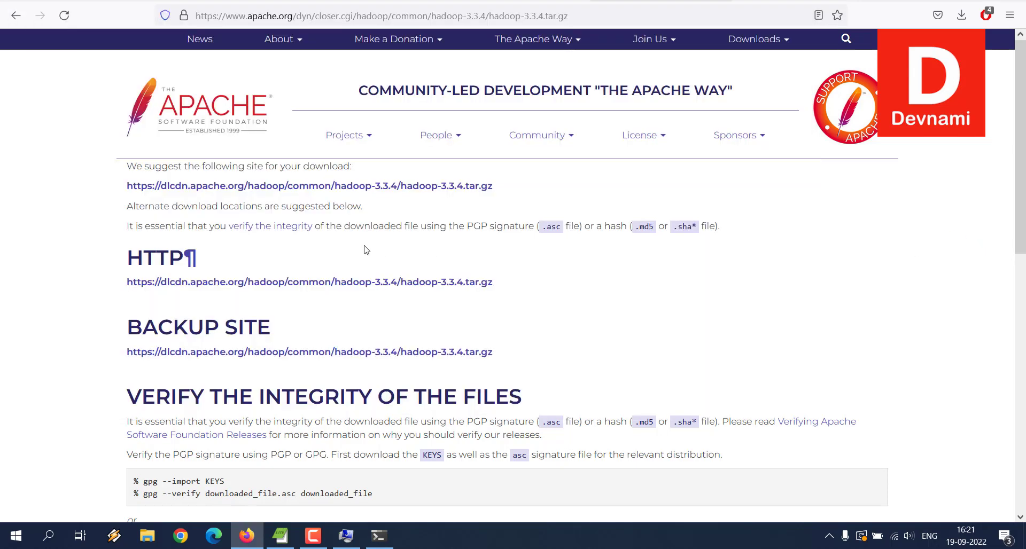
Return to the Hadoop releases page and open the documentation for version 3.3.4.
left_click(16, 15)
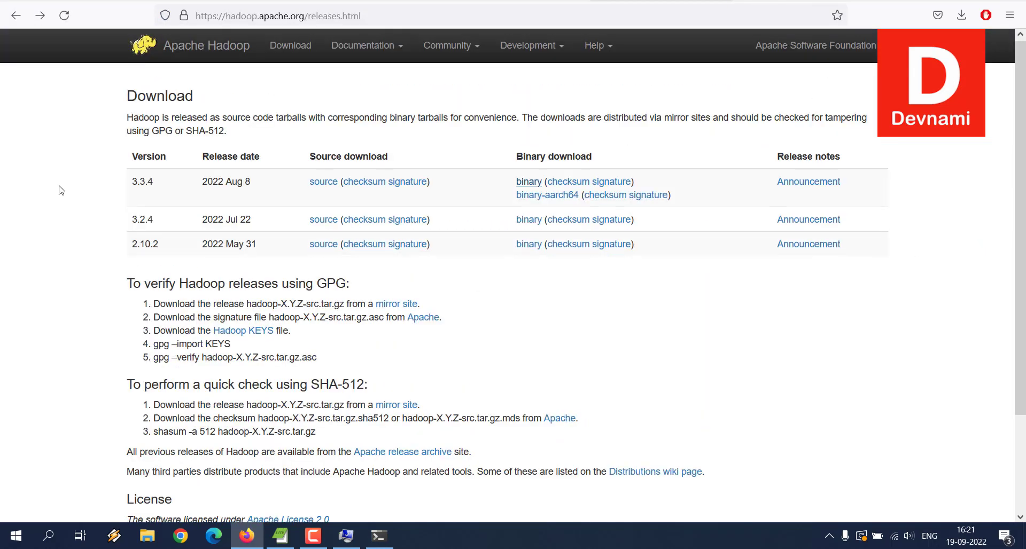
scroll(59, 190, "down", 3)
scroll(391, 253, "up", 3)
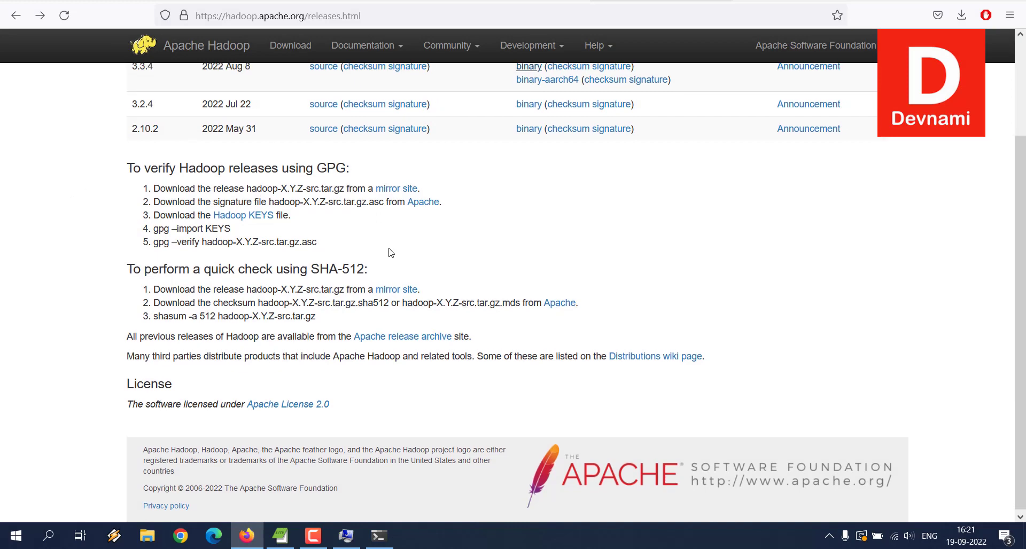
left_click(401, 52)
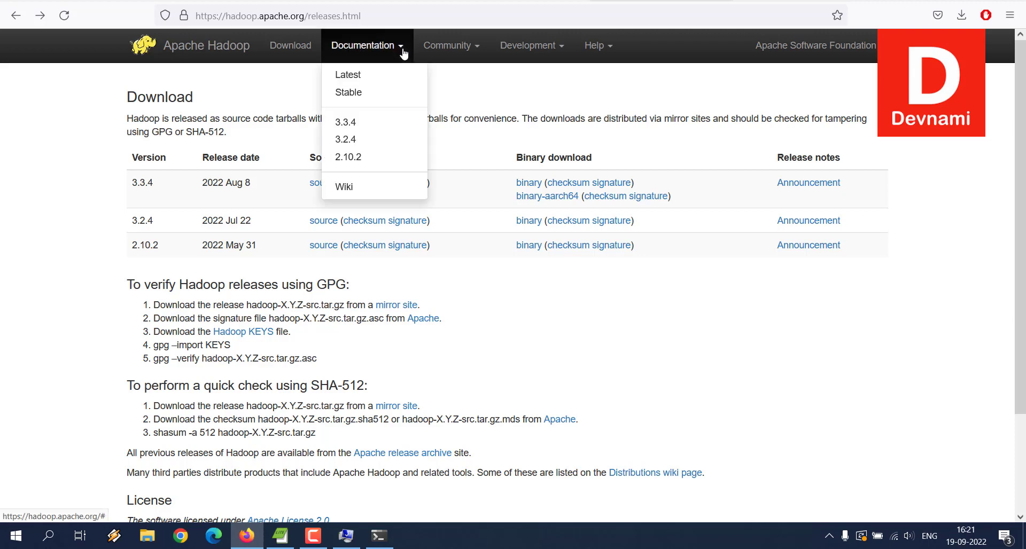
left_click(356, 128)
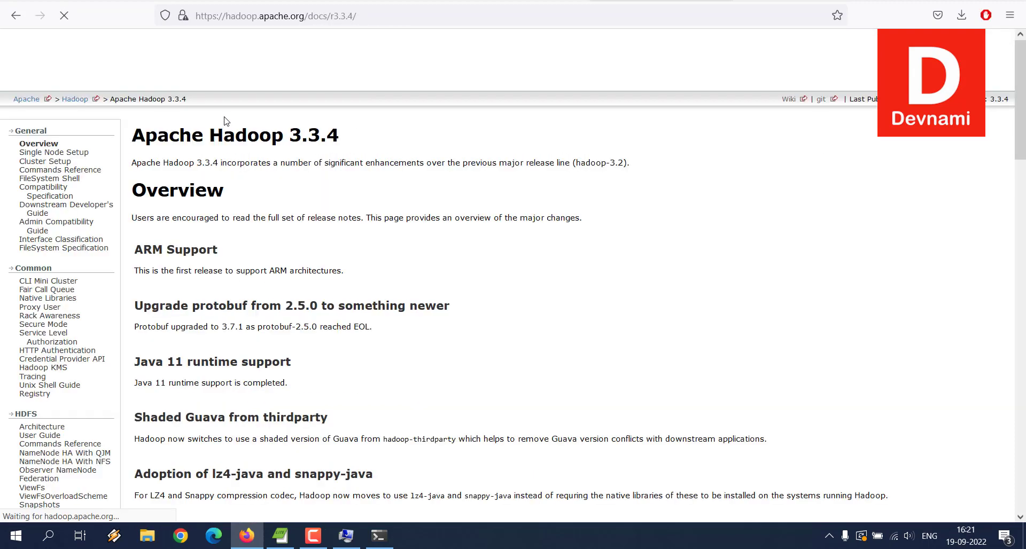
Examine the Java runtime support note in the Hadoop 3.3.4 overview and compare it with the JDK entries in the system Path.
scroll(310, 122, "down", 3)
left_click_drag(170, 213, 332, 245)
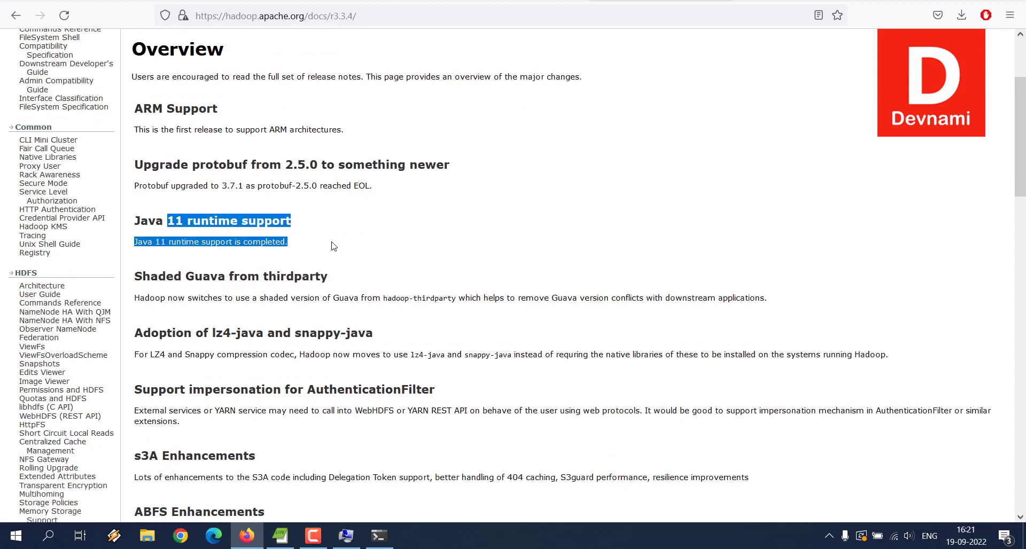
left_click(334, 246)
left_click(353, 538)
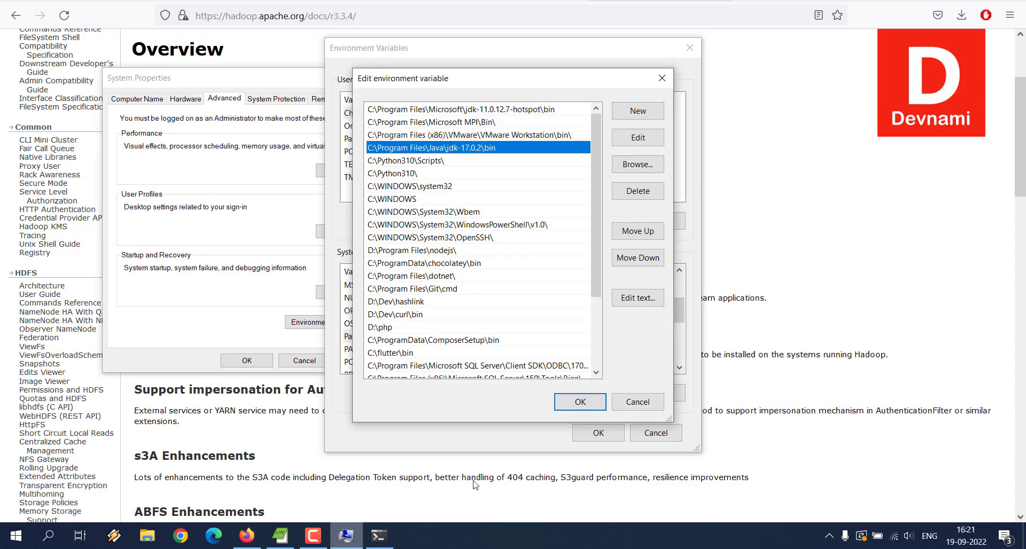
left_click(270, 520)
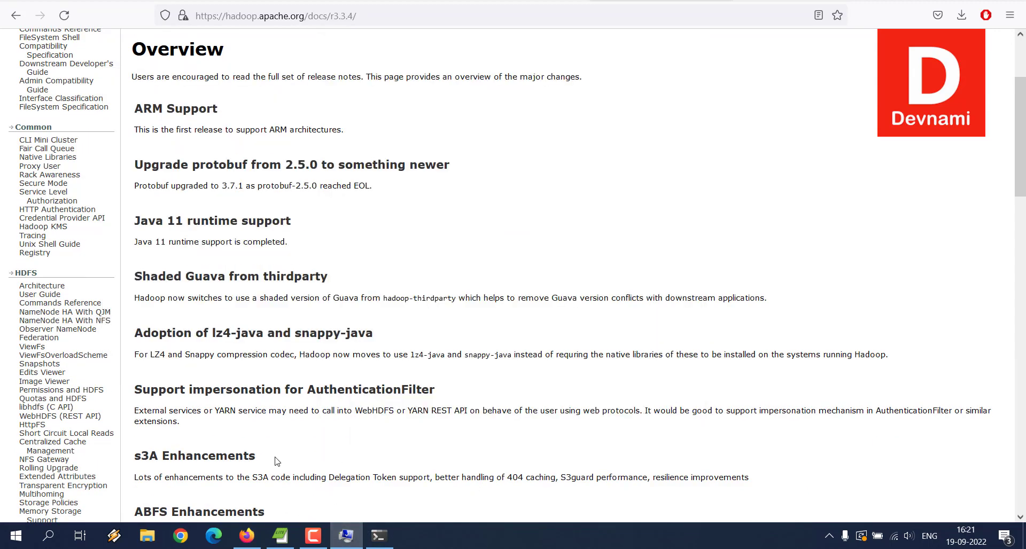
Review the release changes listed below the Java 11 runtime support note in the Hadoop 3.3.4 overview.
left_click_drag(186, 276, 436, 390)
left_click(499, 409)
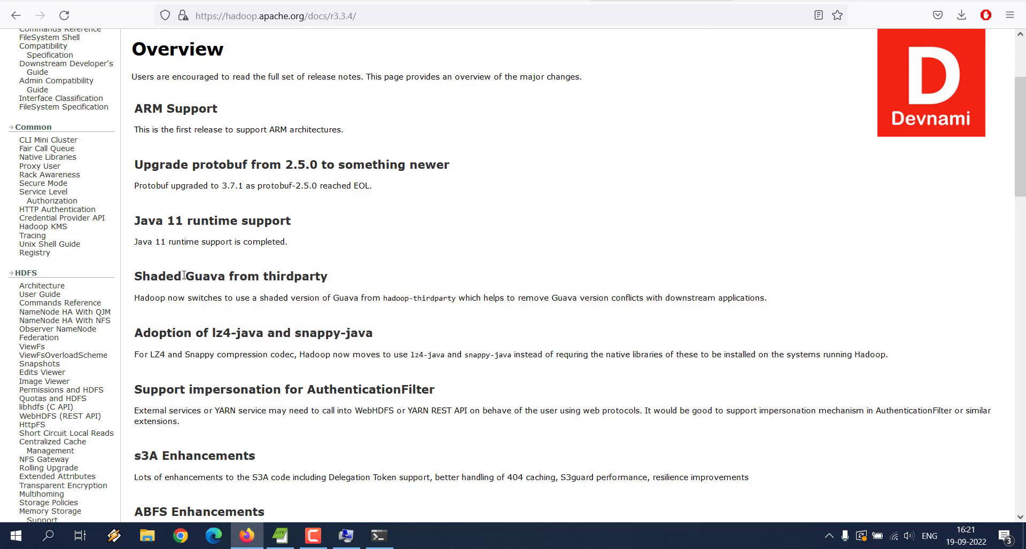
scroll(474, 253, "down", 4)
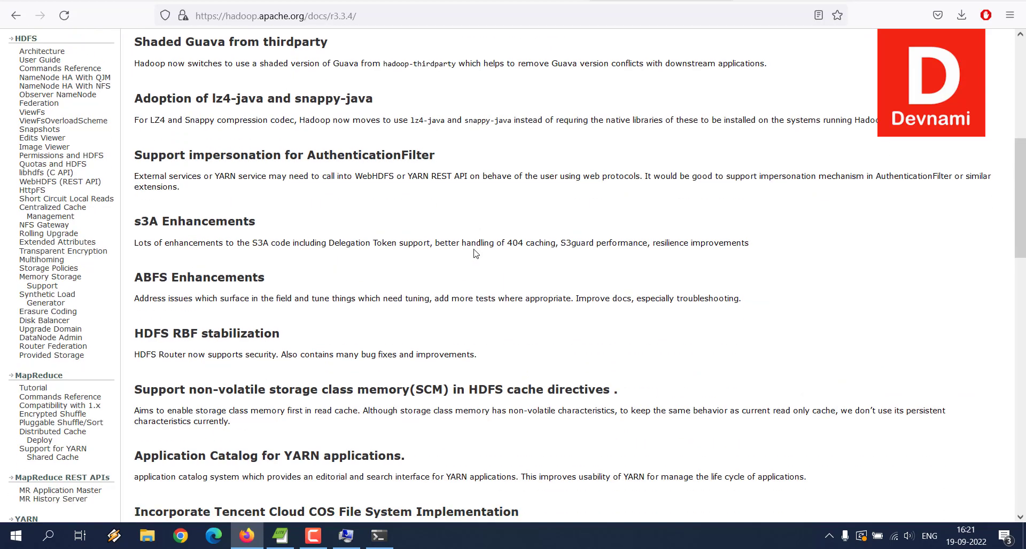
scroll(474, 254, "down", 4)
scroll(474, 253, "up", 2)
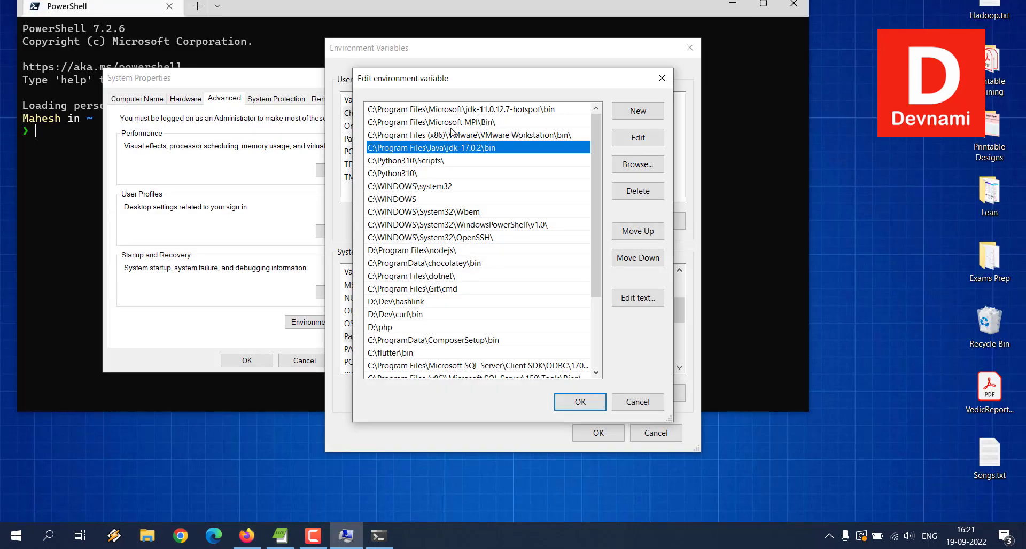
Bring the PowerShell terminal forward and check the active Java version with java --version.
left_click(289, 4)
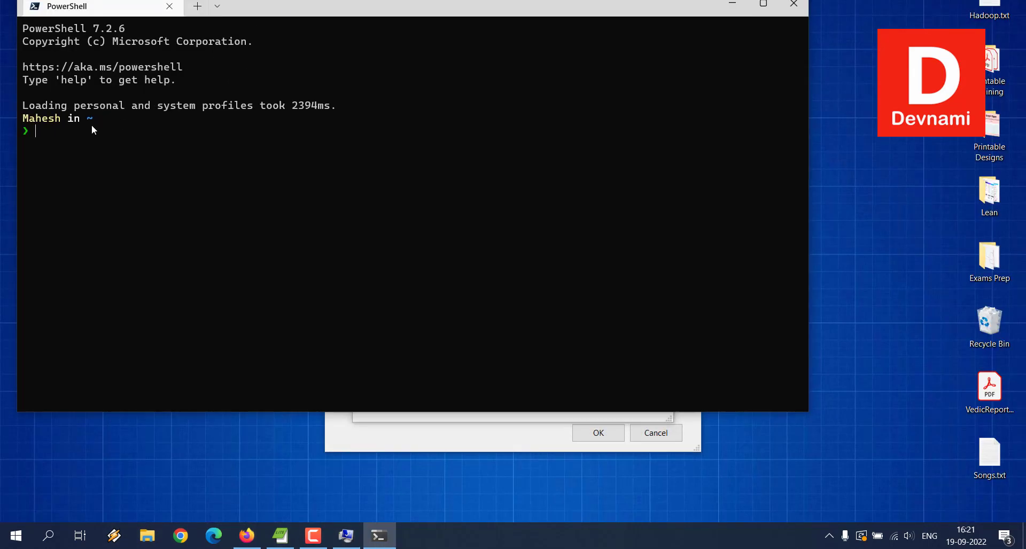
left_click_drag(259, 4, 261, 30)
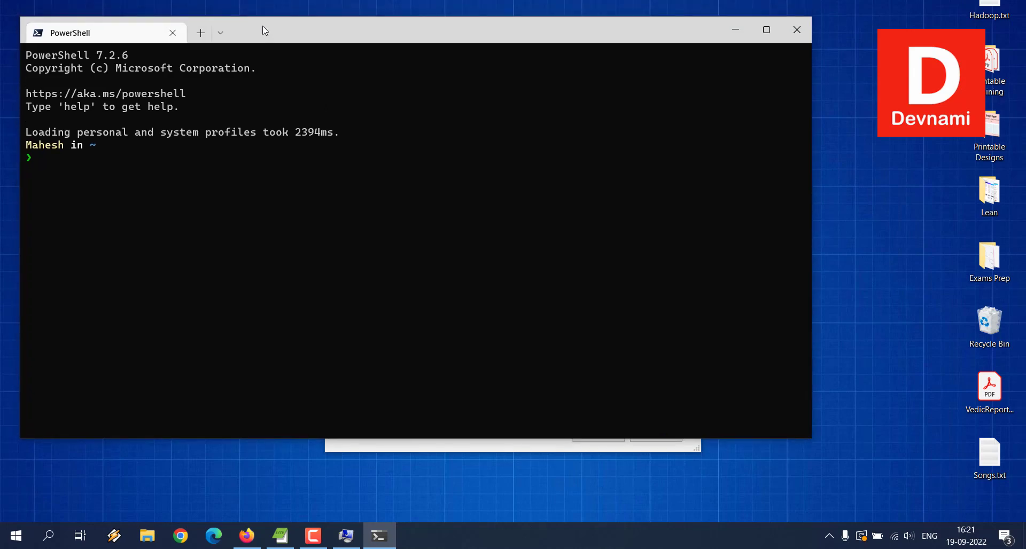
type("java --version")
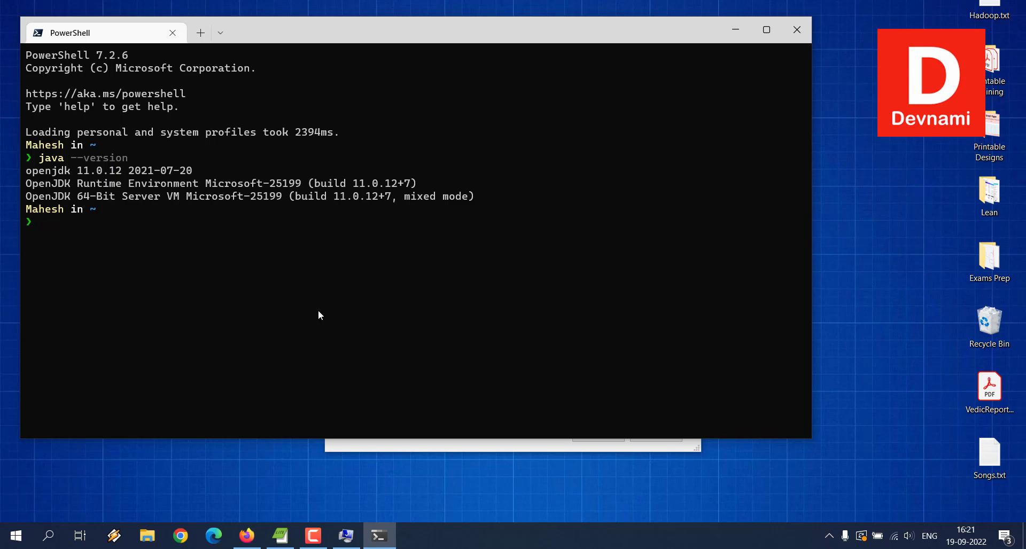
Copy the C:\Program Files\Java\jdk-17.0.2\bin entry from the system Path and close its editor without saving.
mouse_move(336, 537)
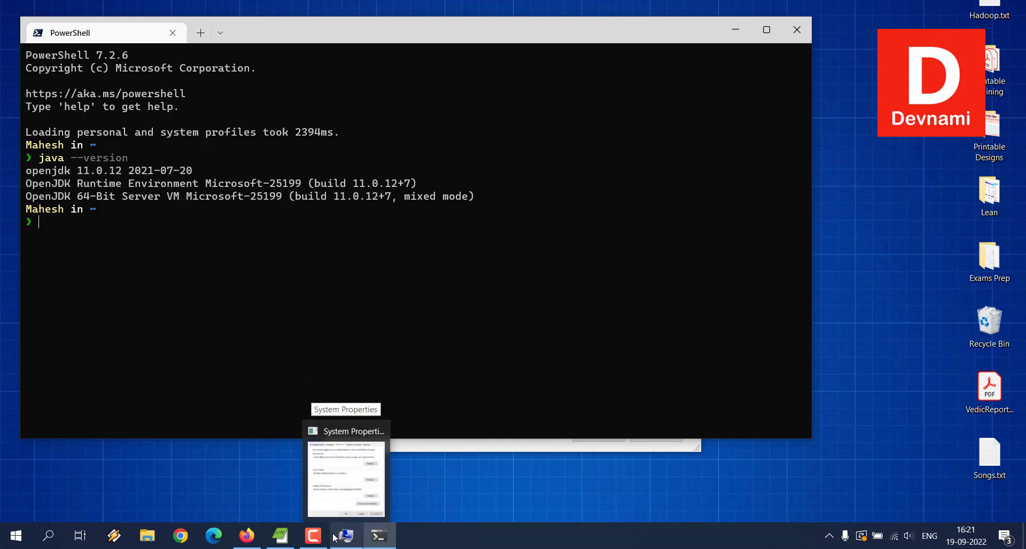
left_click(342, 537)
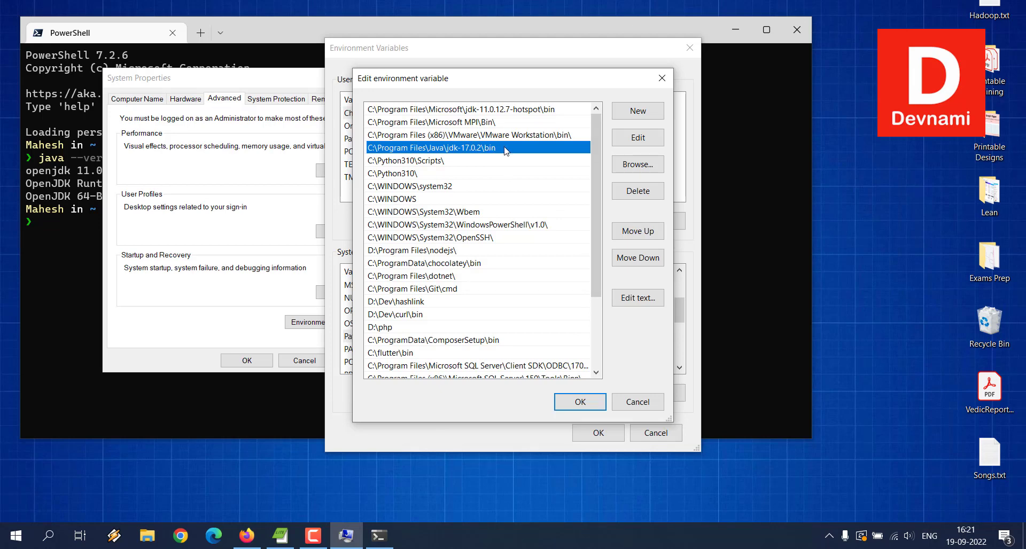
left_click(638, 137)
key("ctrl+c")
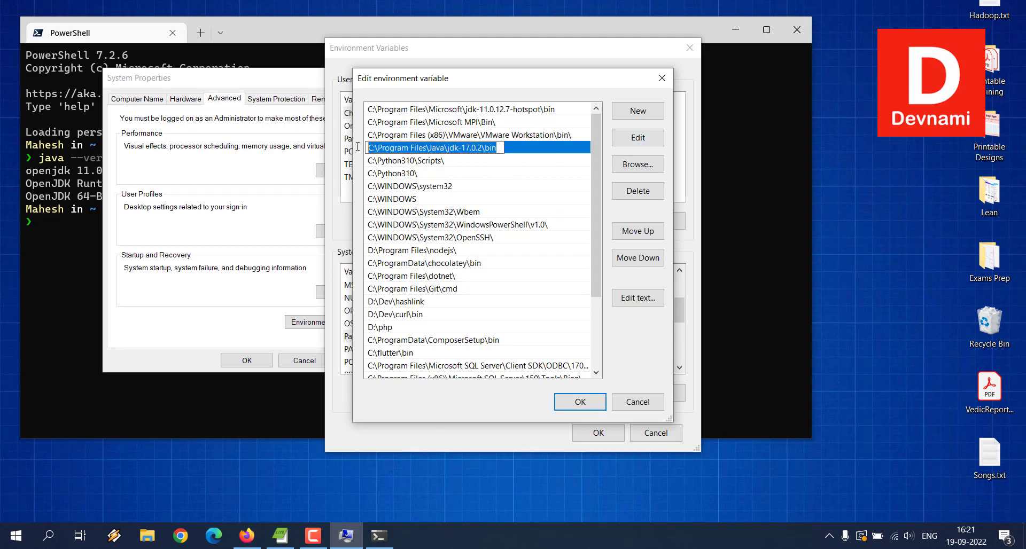
left_click(550, 163)
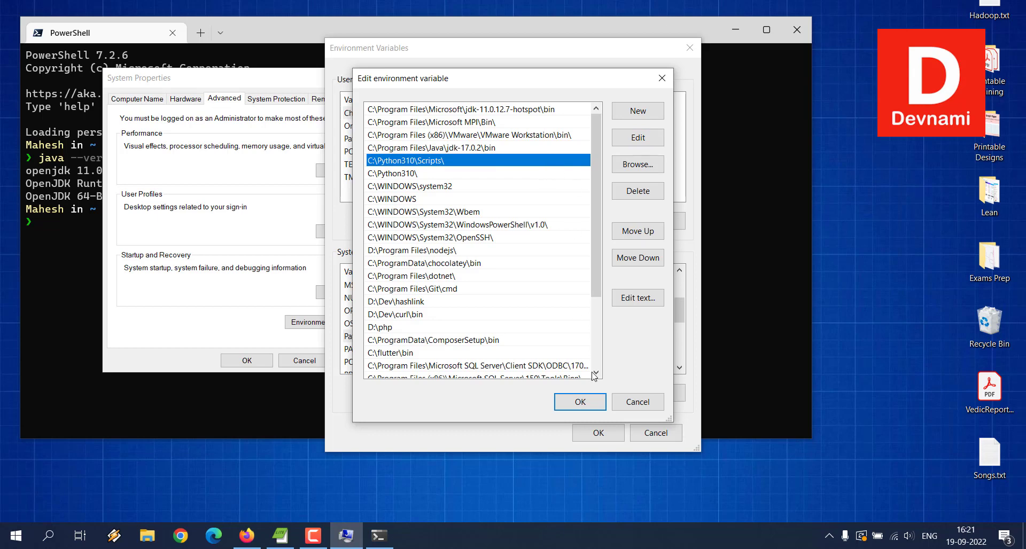
left_click(629, 402)
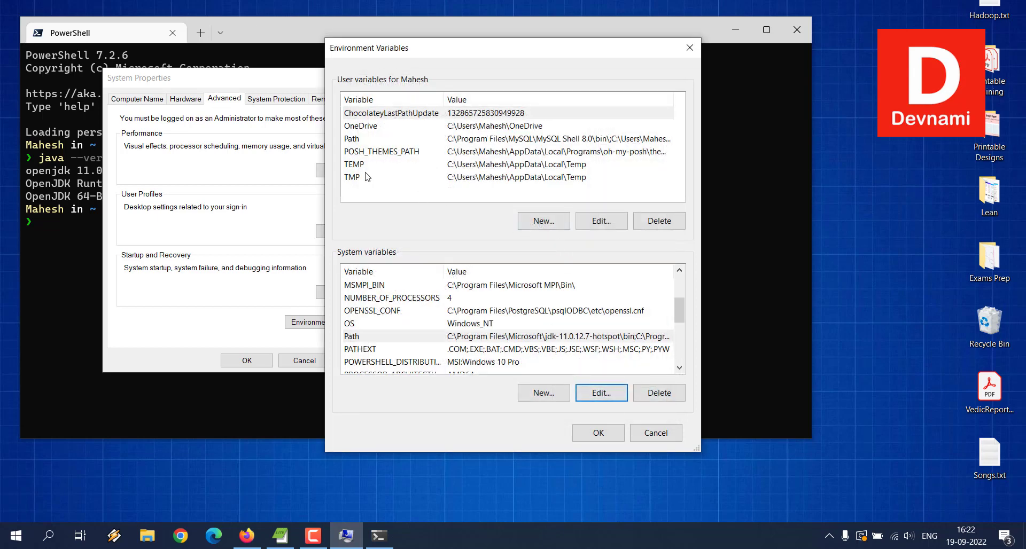
Add a user variable JAVA_HOME with the value C:\Program Files\Java\jdk-17.0.2\bin, and cancel the Environment Variables dialog.
left_click(540, 221)
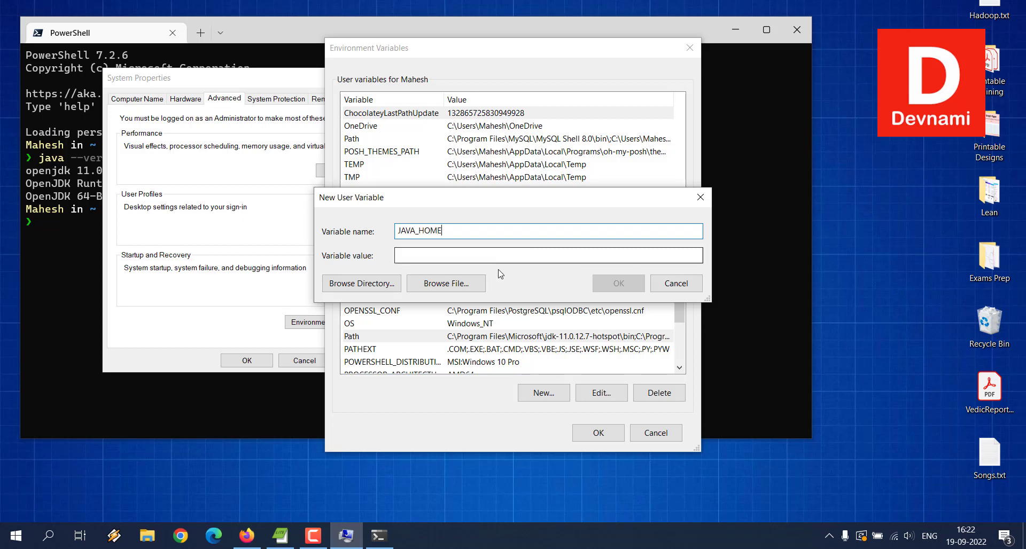
left_click(515, 256)
key("ctrl+v")
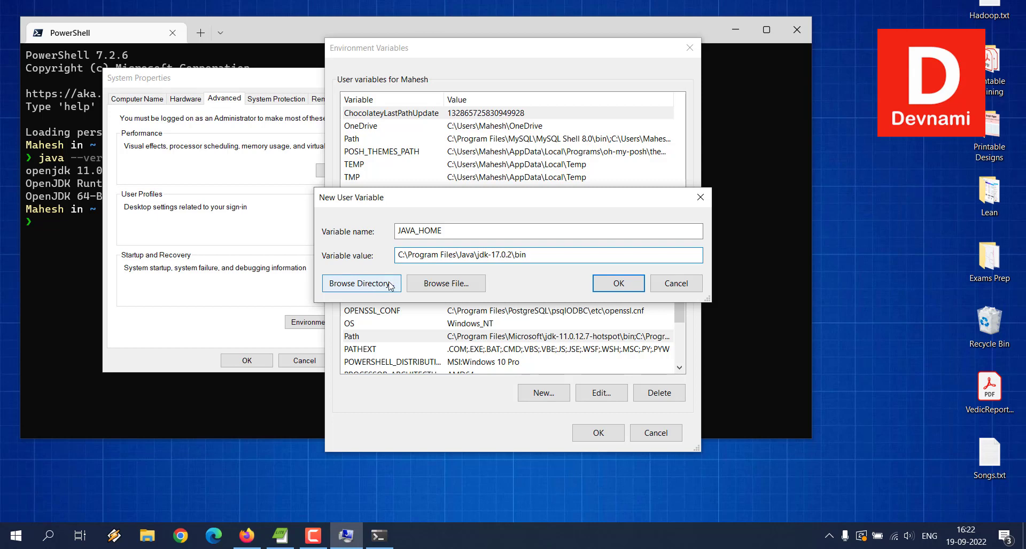
left_click(620, 289)
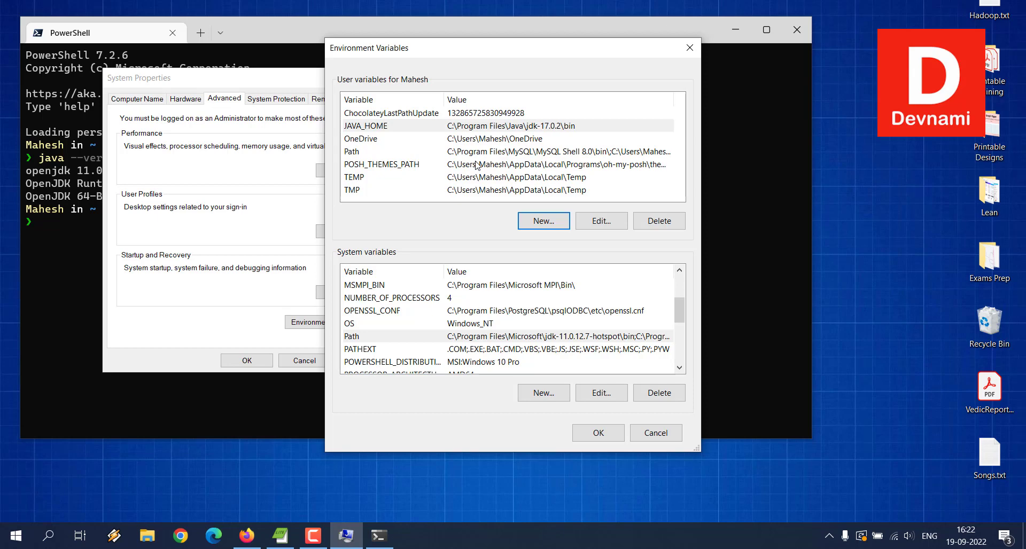
mouse_move(248, 537)
left_click(645, 435)
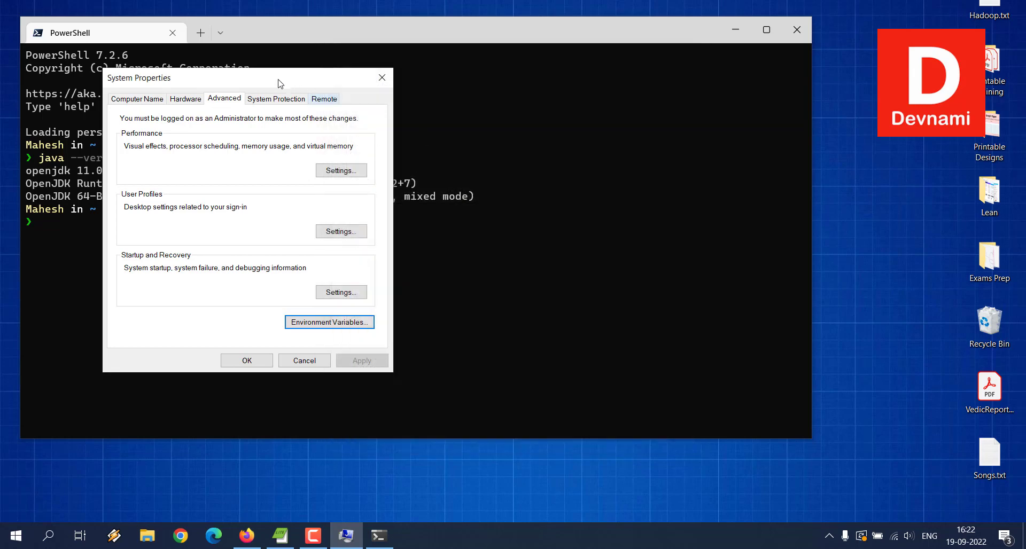
Clear the open windows off the desktop archive and extract hadoop-3.3.4.tar.gz into a hadoop-3.3.4.tar folder with 7-Zip.
left_click_drag(314, 78, 892, 187)
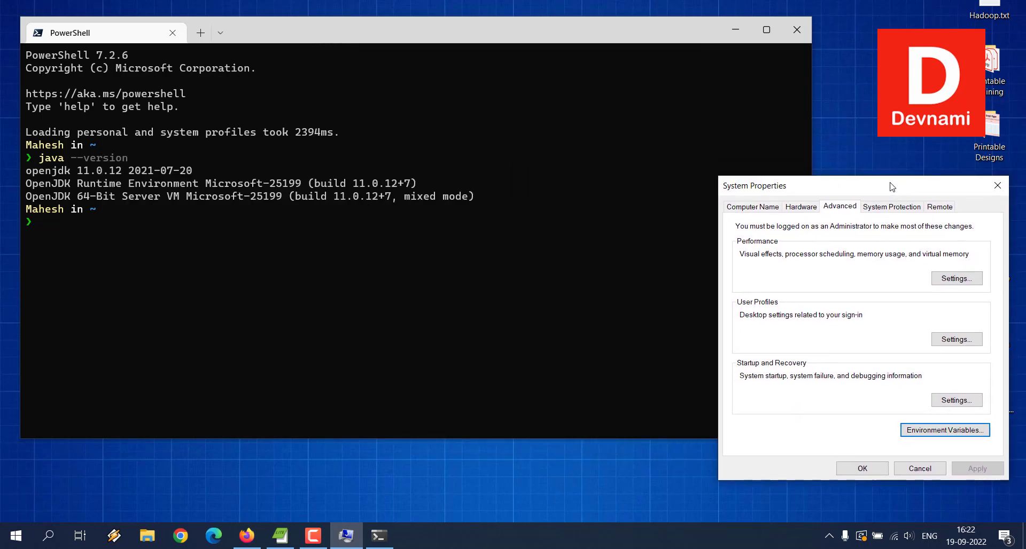
left_click(726, 25)
left_click(422, 144)
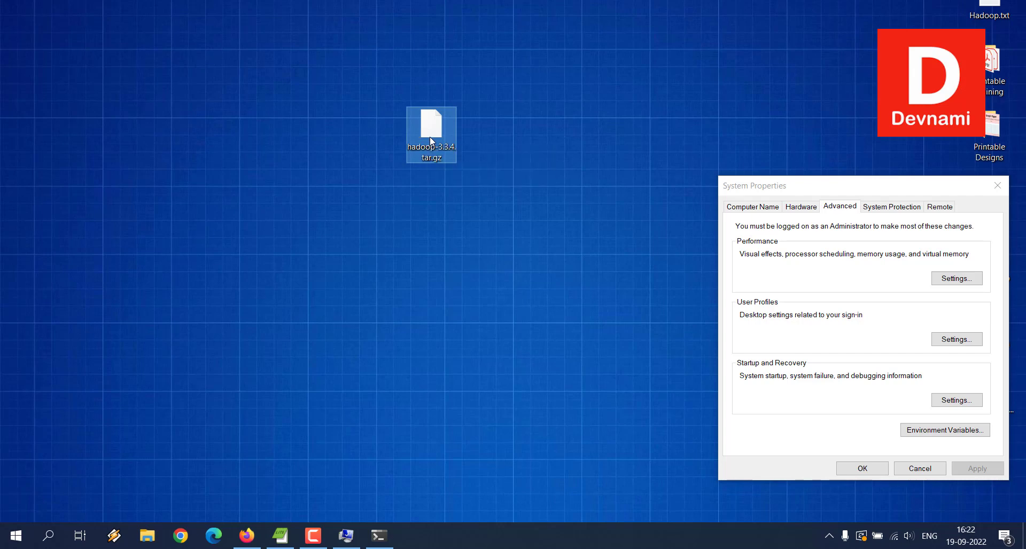
right_click(430, 138)
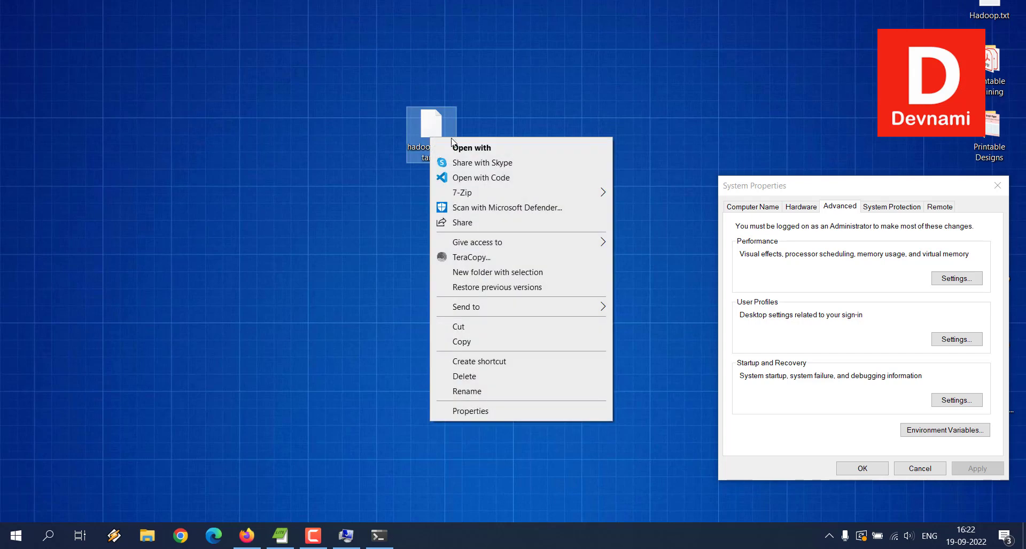
mouse_move(508, 198)
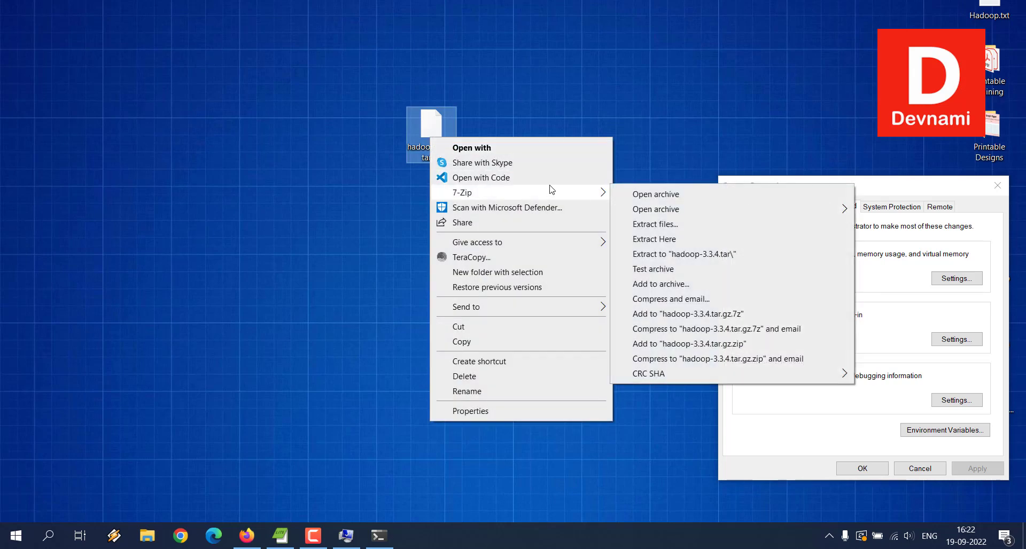
left_click(687, 255)
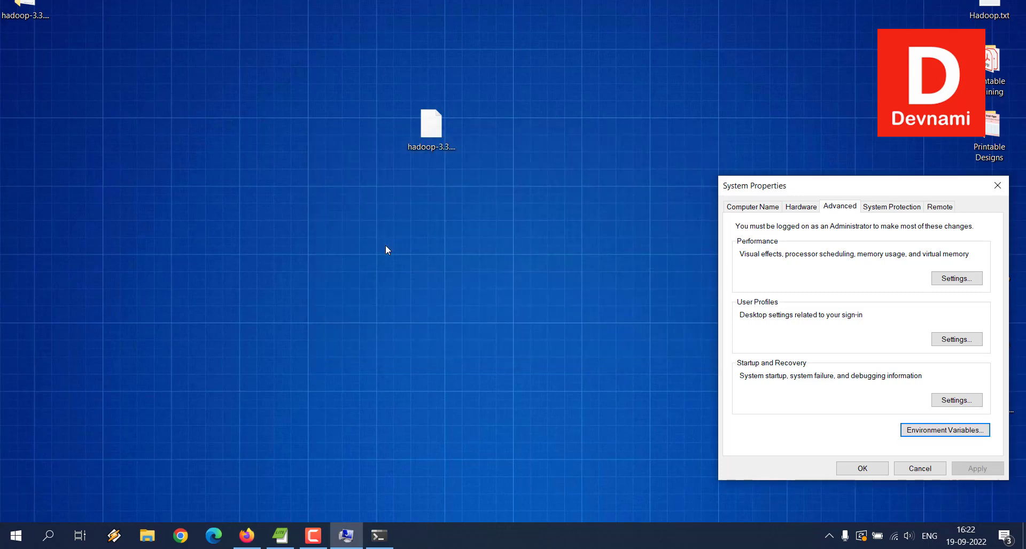
Reposition the extracted hadoop-3.3.4.tar folder on the desktop and open it.
left_click(33, 7)
left_click_drag(101, 134, 99, 133)
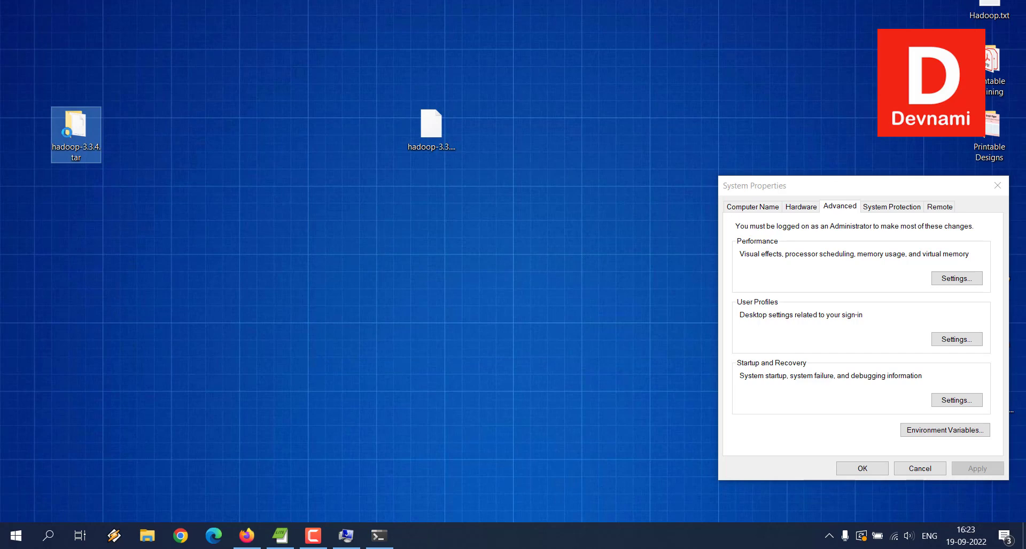
right_click(86, 134)
left_click(73, 133)
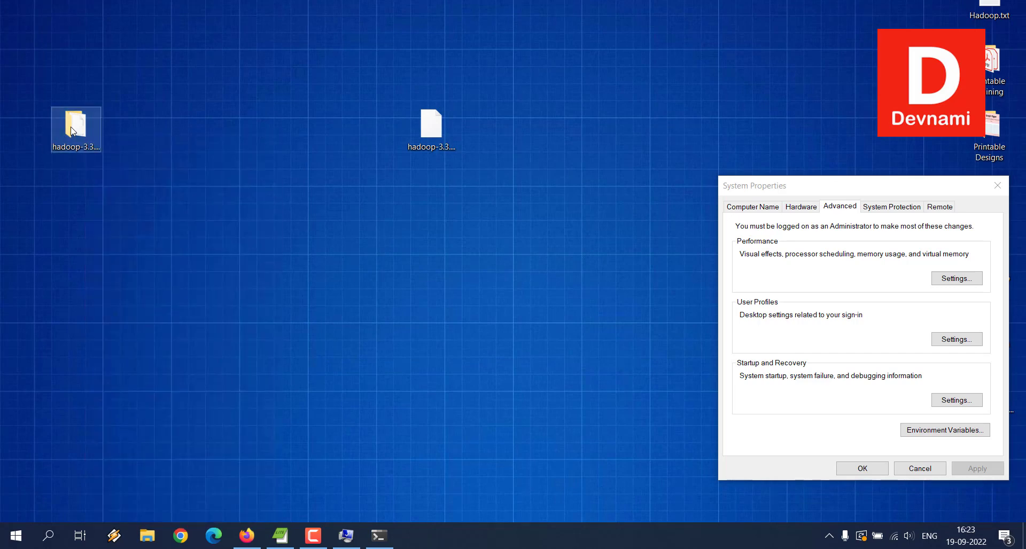
double_click(96, 127)
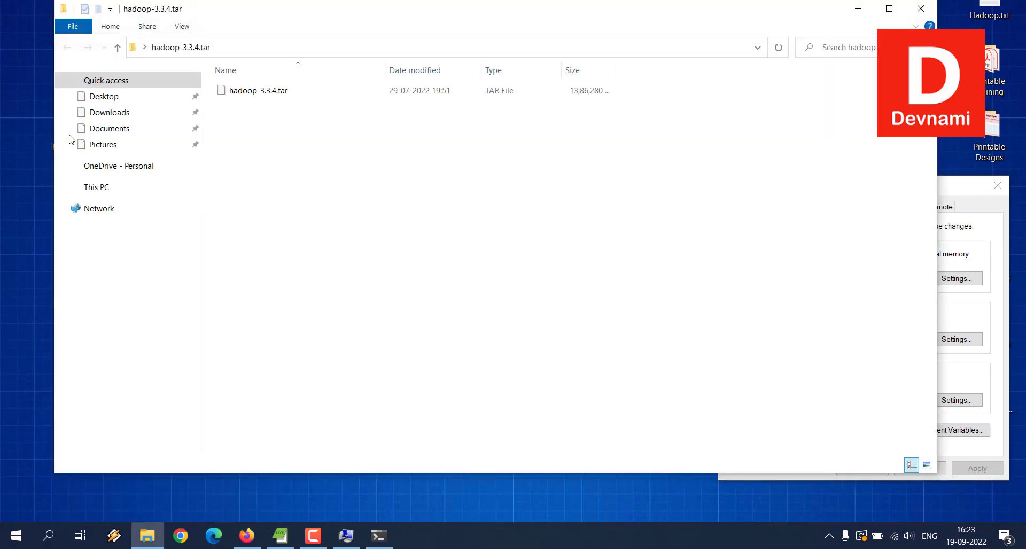
Extract the inner hadoop-3.3.4.tar file into a hadoop-3.3.4 folder with 7-Zip.
left_click(268, 95)
right_click(269, 95)
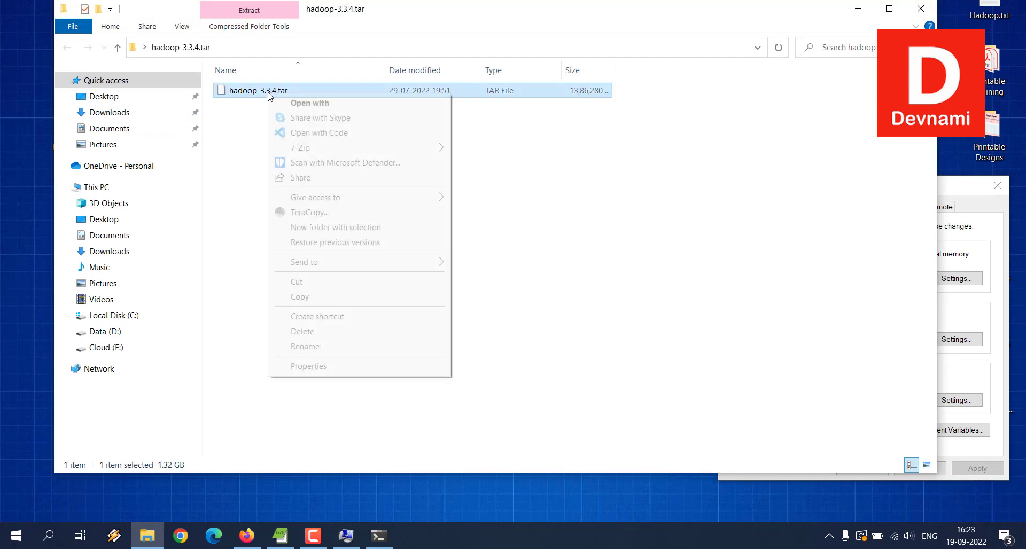
mouse_move(303, 150)
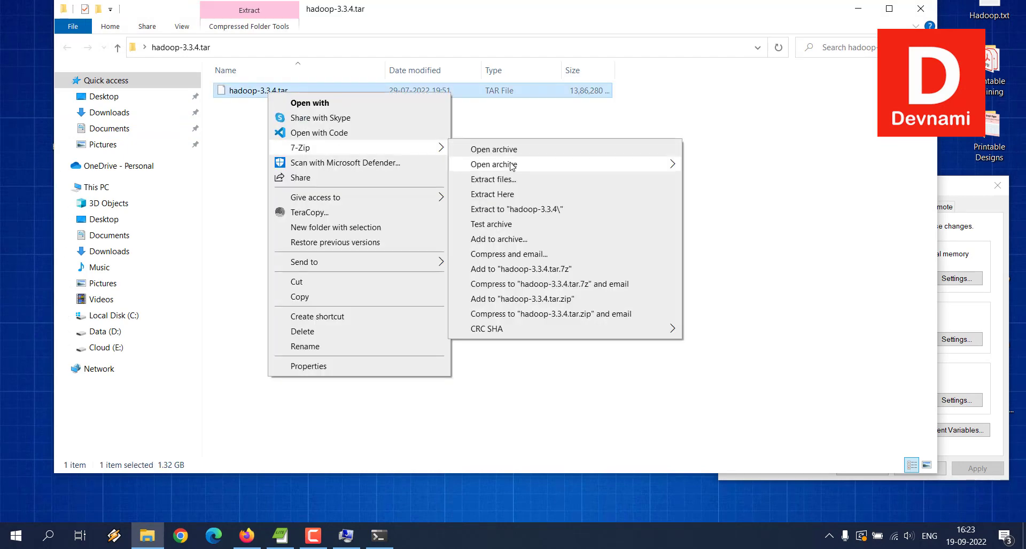
left_click(513, 209)
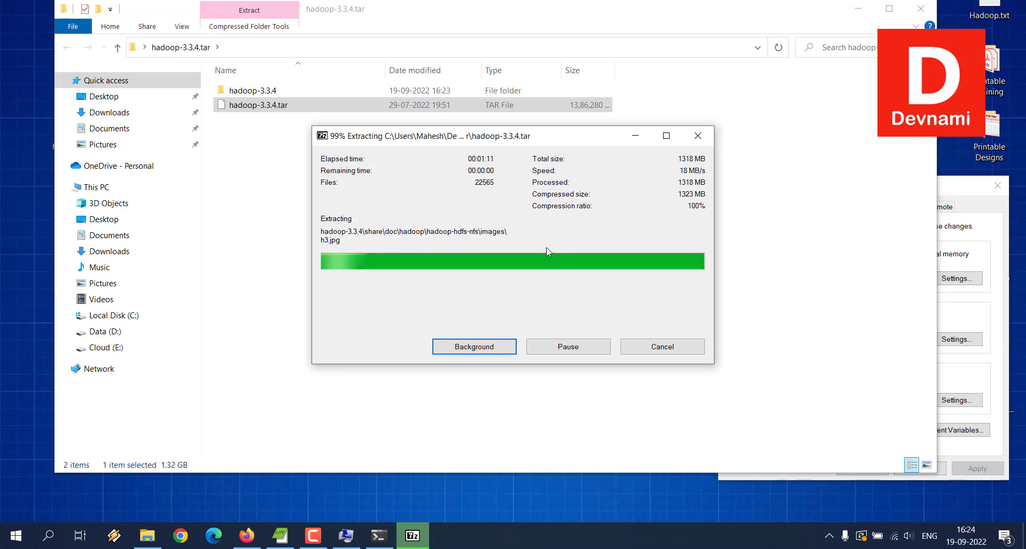
Check the contents of the extracted hadoop-3.3.4 folder and move it to the Data (D:) drive with TeraCopy.
double_click(259, 94)
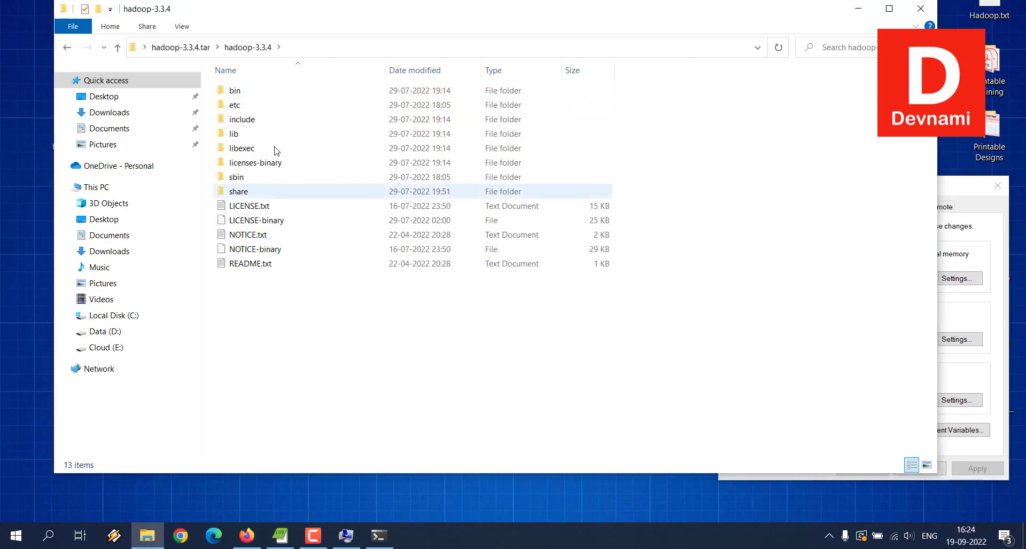
left_click(180, 47)
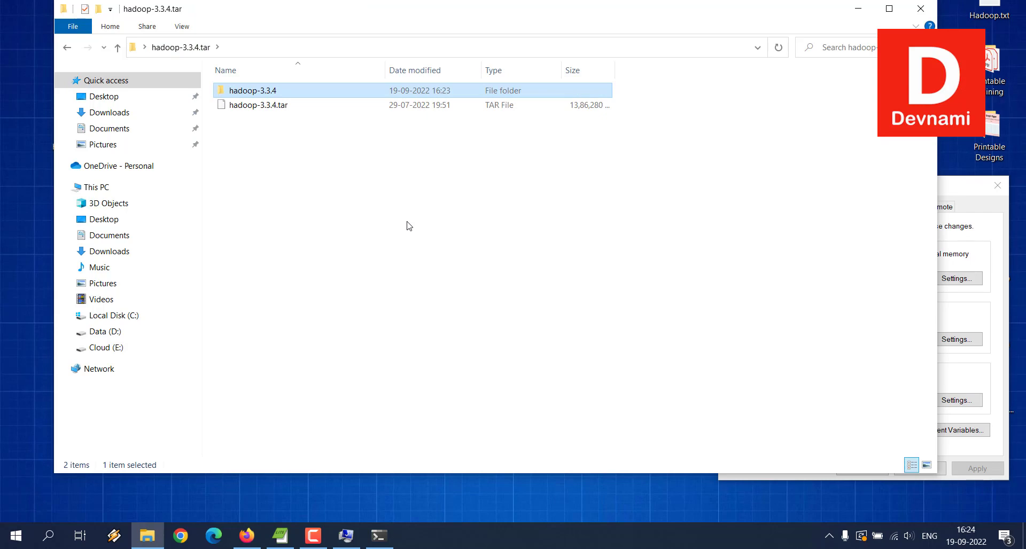
left_click(124, 332)
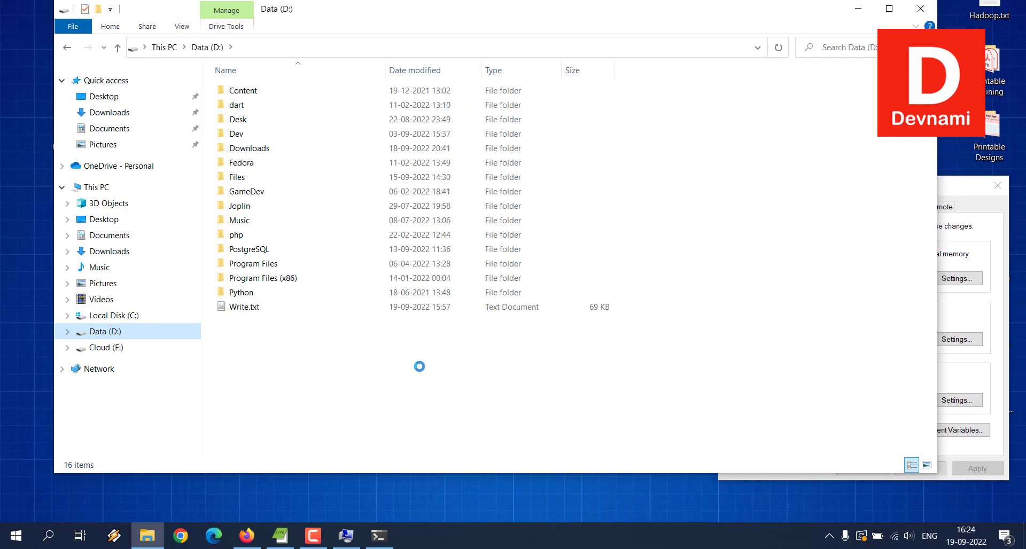
key("ctrl+v")
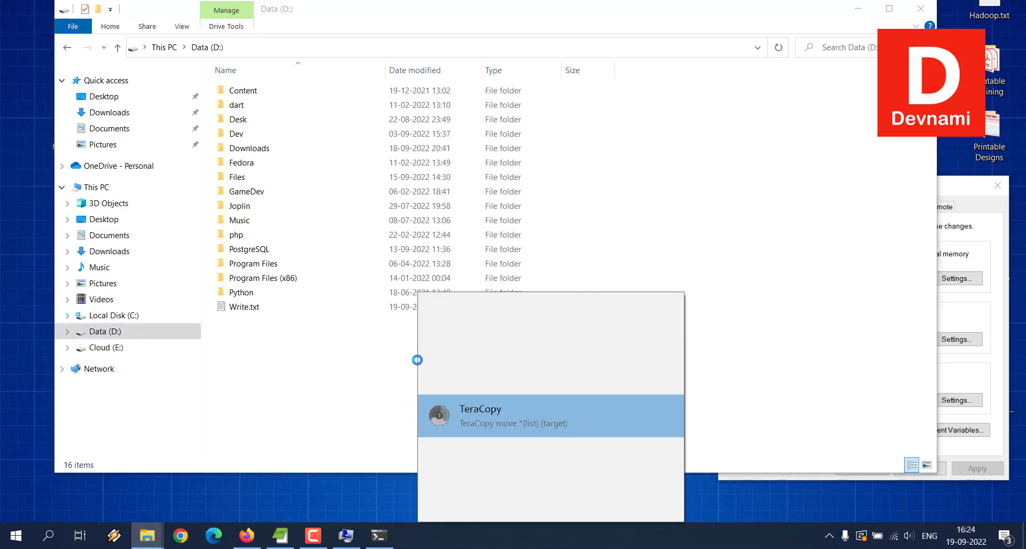
key("Return")
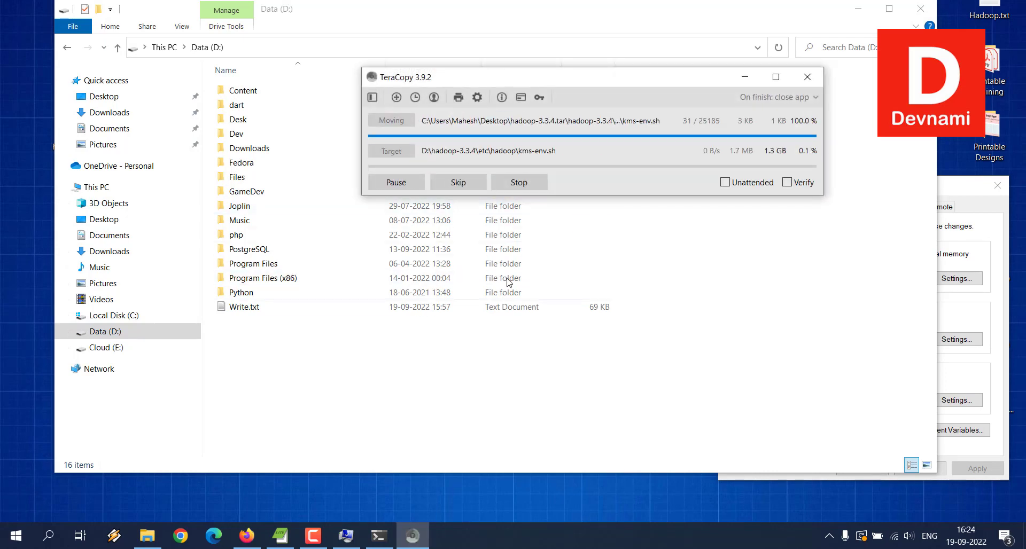
left_click(859, 9)
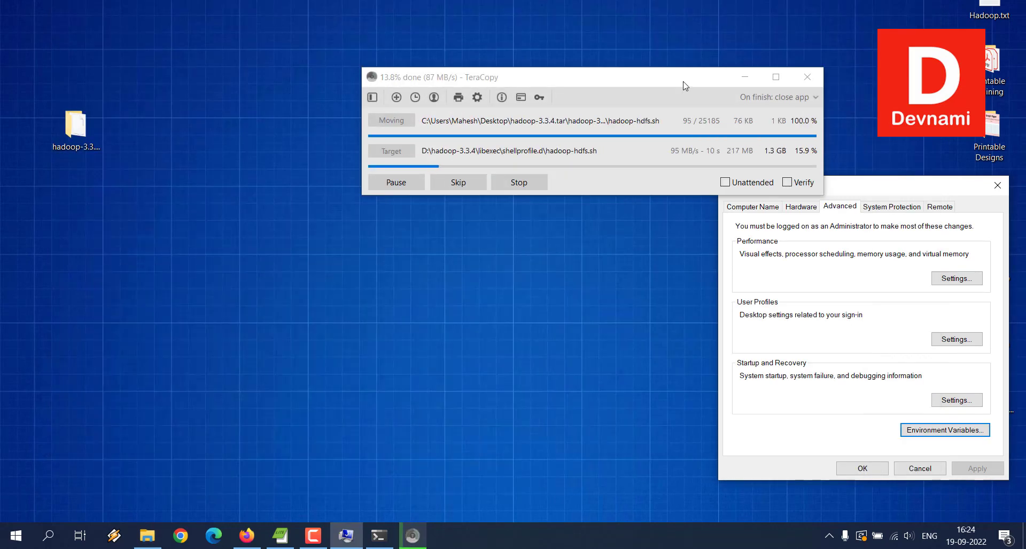
left_click_drag(682, 85, 517, 105)
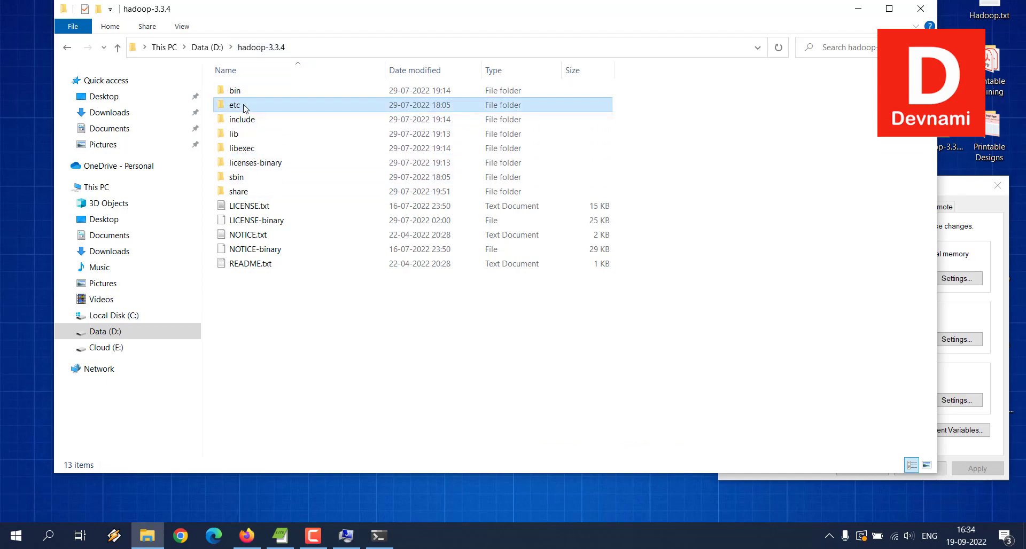
Open the etc\hadoop folder inside D:\hadoop-3.3.4 and look through its configuration files.
double_click(235, 105)
double_click(244, 92)
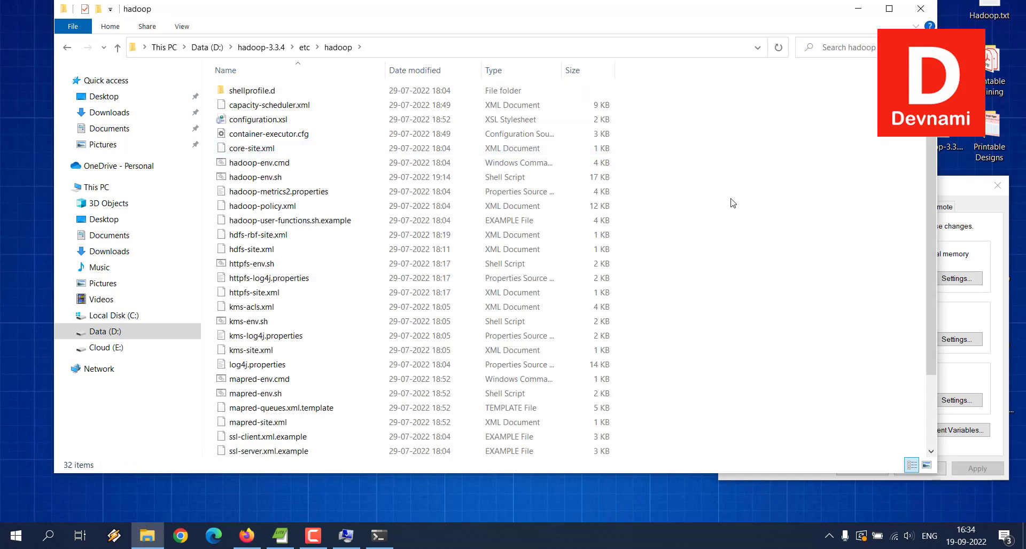
scroll(732, 203, "down", 2)
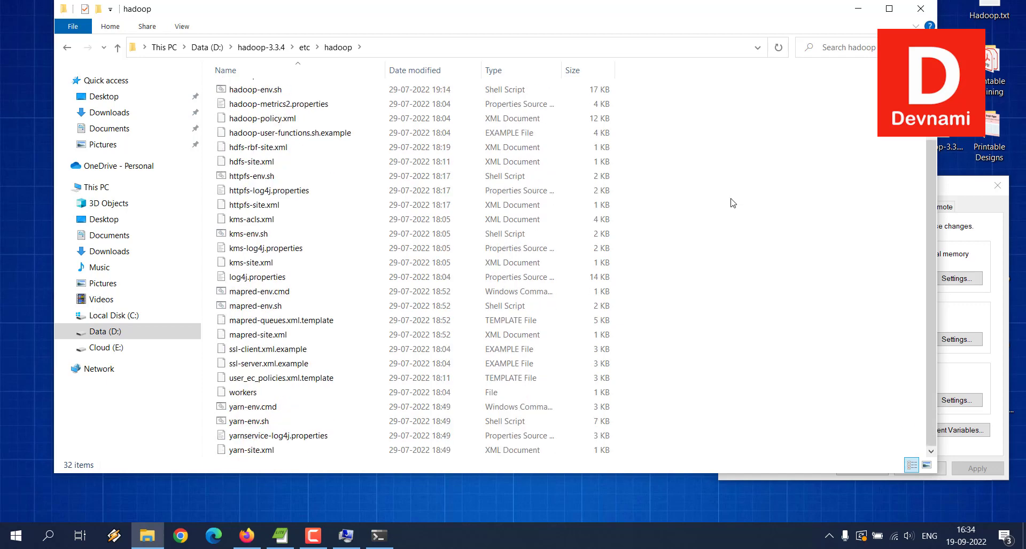
Open core-site.xml from the etc\hadoop folder in EditPad Lite and place the cursor at its configuration block.
scroll(732, 203, "up", 2)
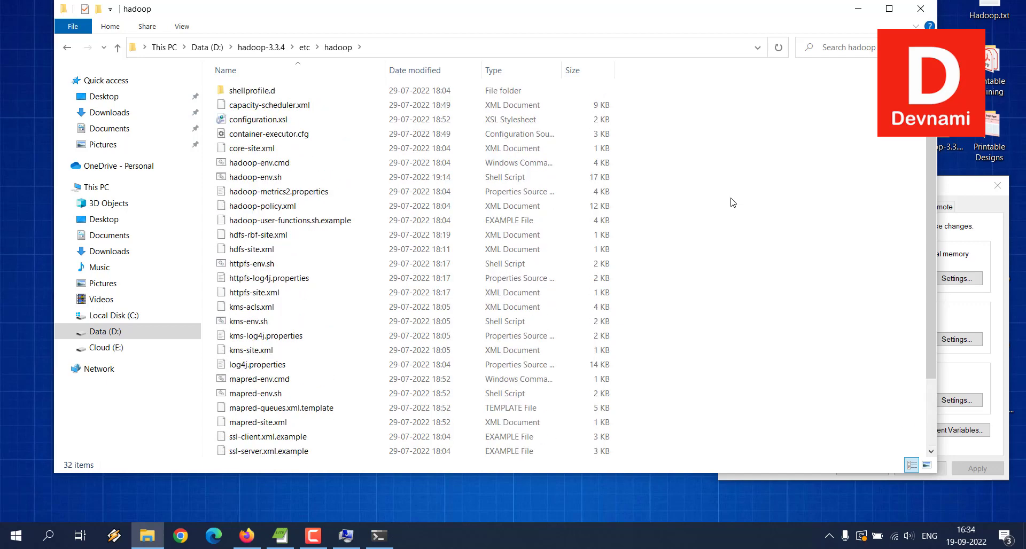
left_click(270, 149)
right_click(270, 149)
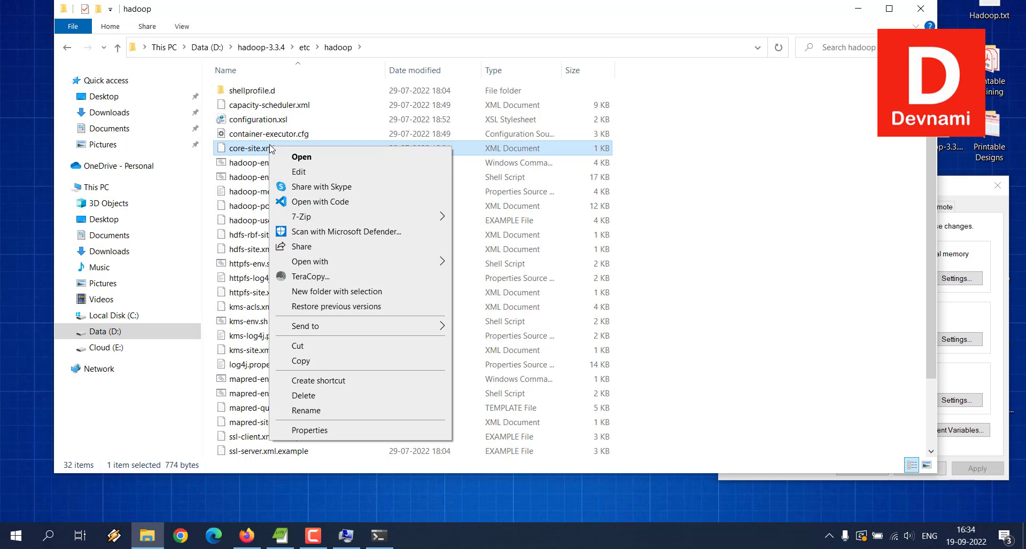
mouse_move(333, 262)
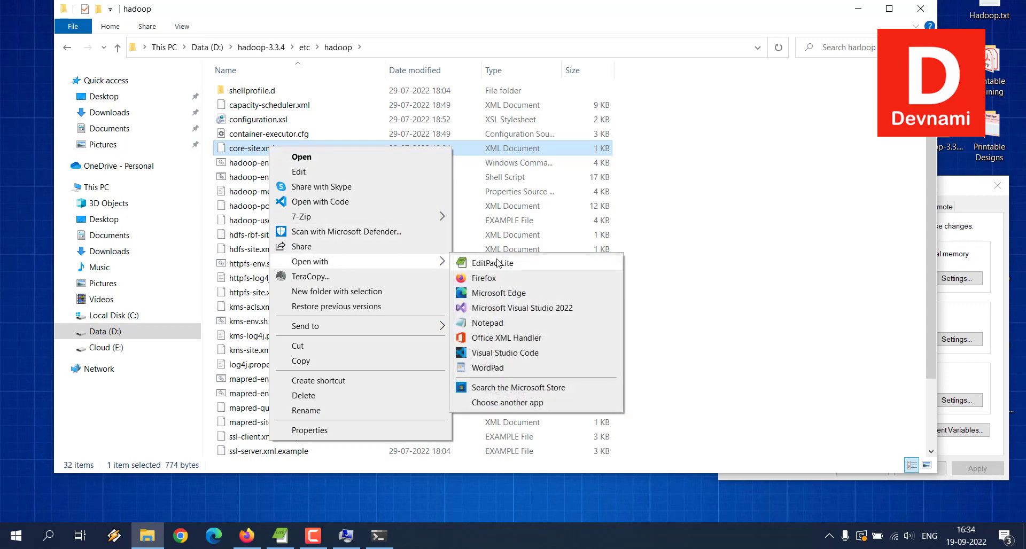
left_click(500, 264)
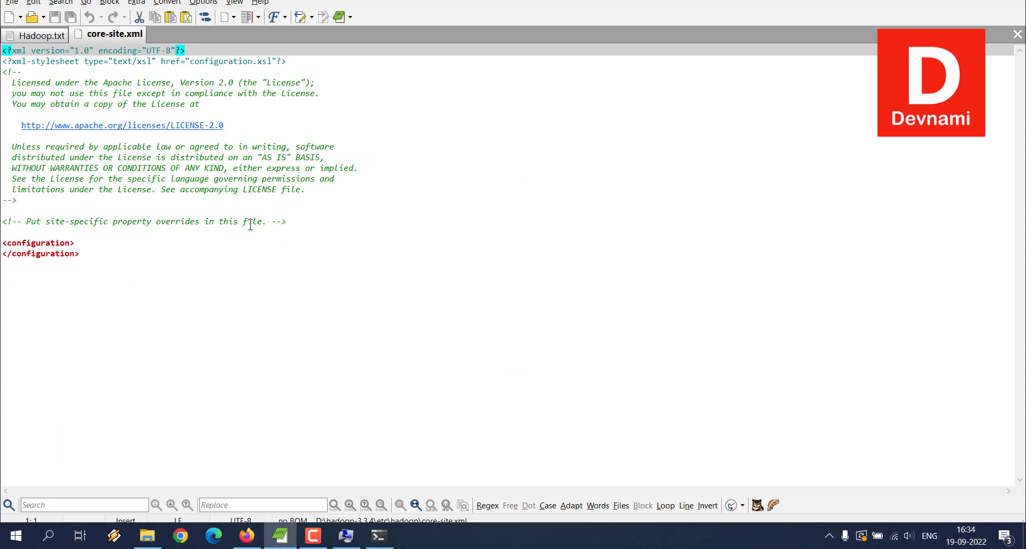
left_click(88, 242)
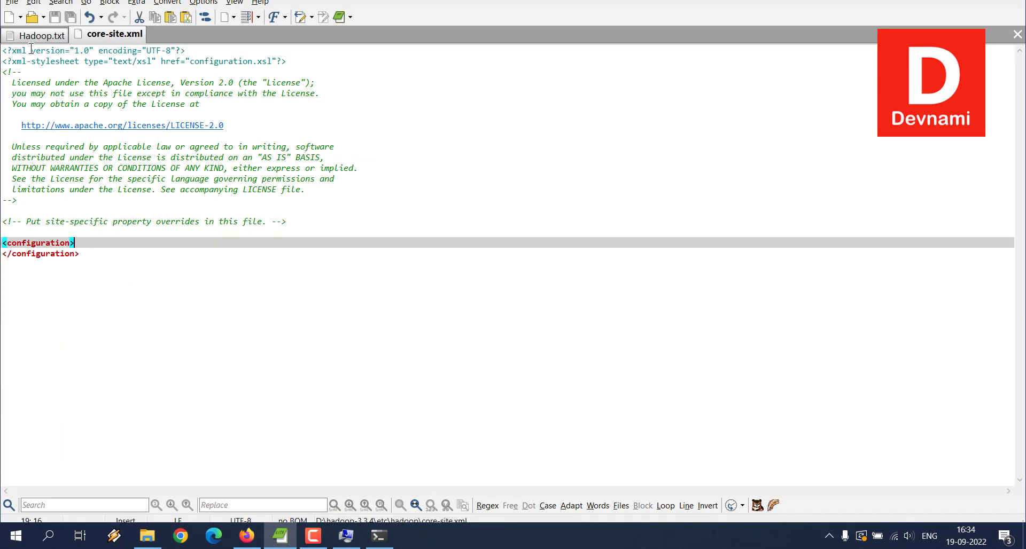
Copy the configuration block listed under etc/hadoop/core-site.xml in the Hadoop.txt notes.
left_click(40, 34)
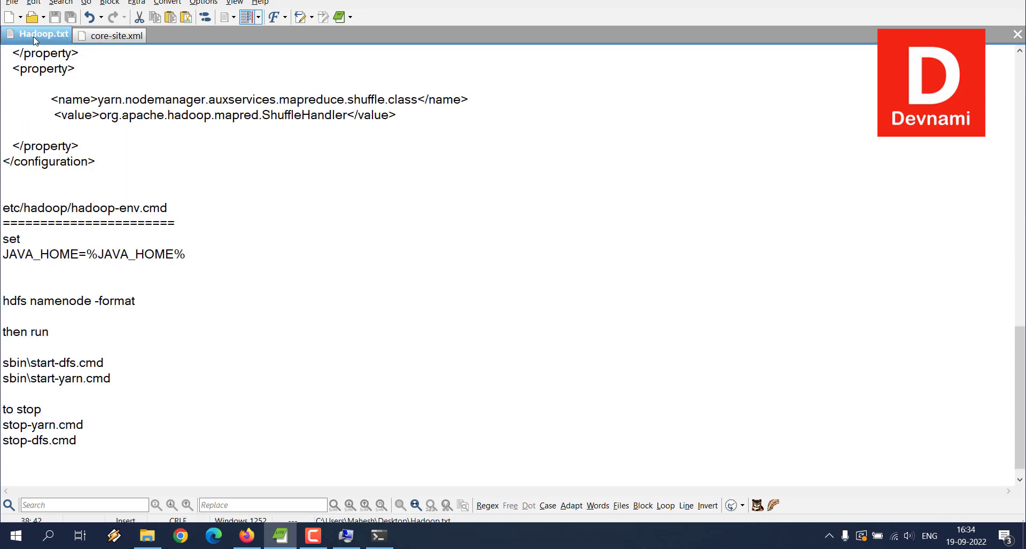
scroll(218, 127, "up", 20)
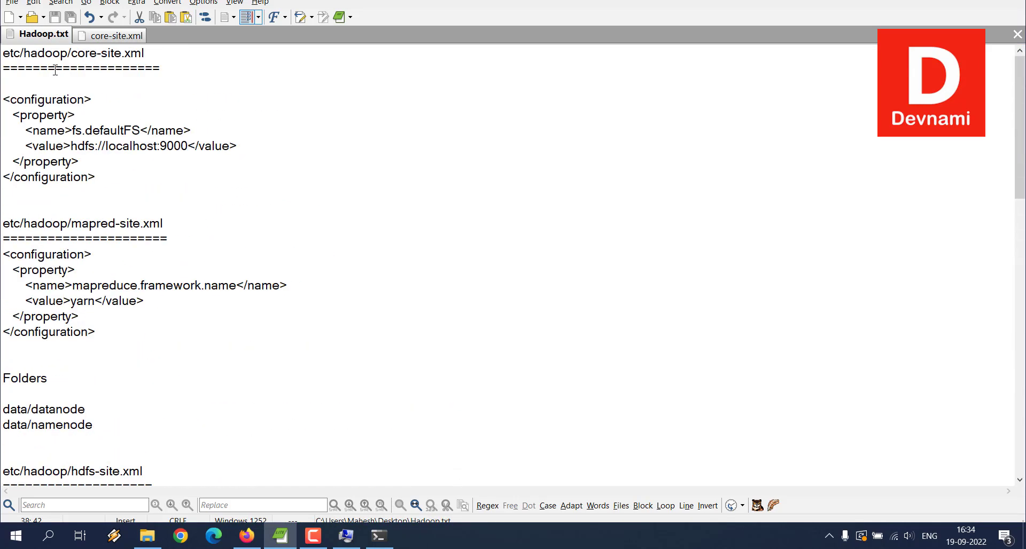
left_click(55, 70)
left_click(144, 53)
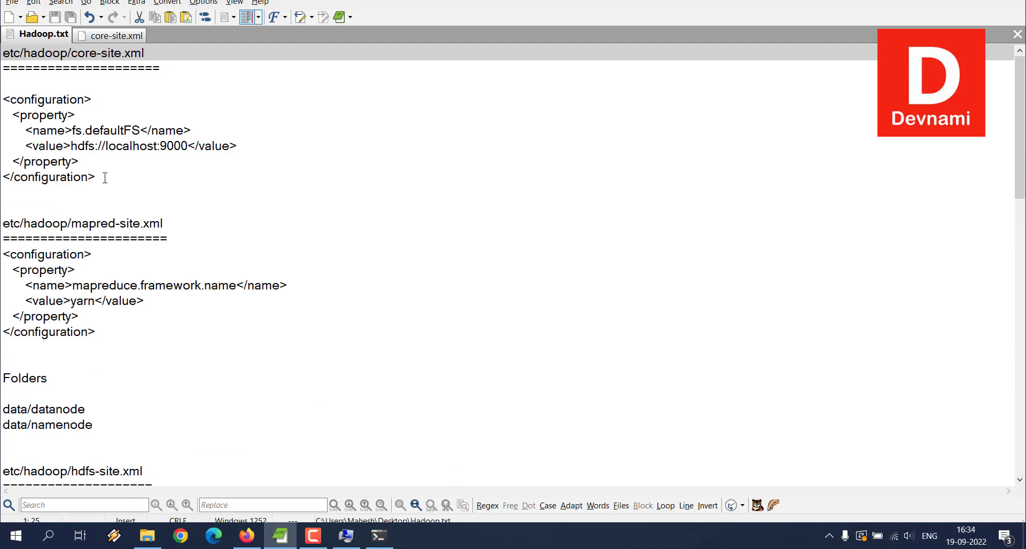
left_click_drag(95, 177, 3, 99)
key("ctrl+c")
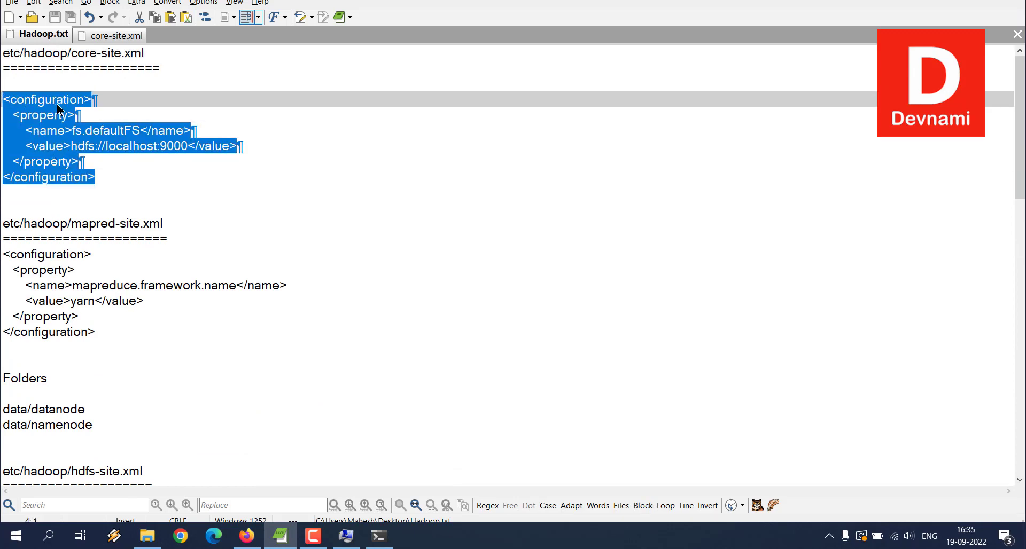
Replace the empty configuration block in core-site.xml with the copied fs.defaultFS property valued hdfs://localhost:9000, and save the file.
left_click(99, 33)
left_click_drag(79, 254, 2, 243)
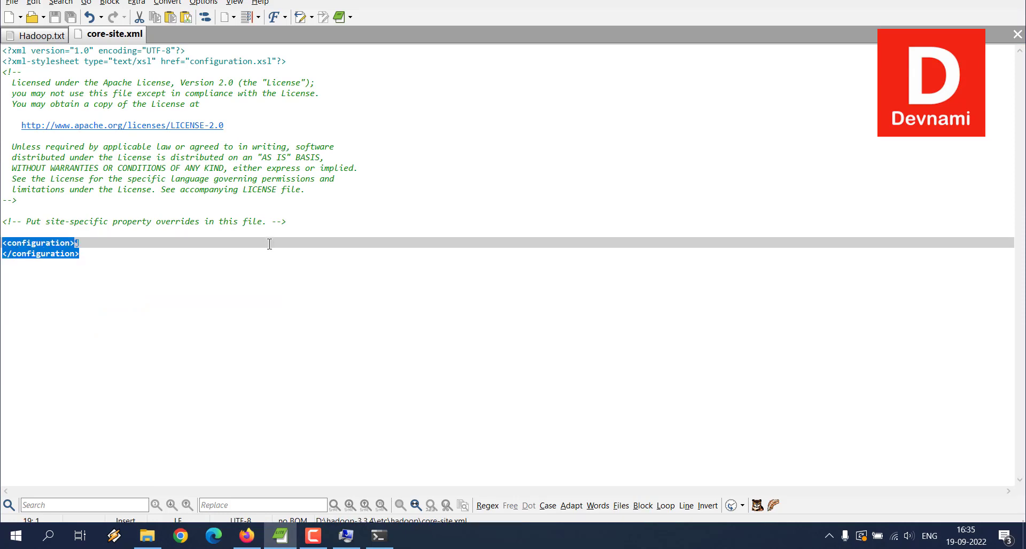
key("ctrl+v")
key("ctrl+z")
left_click(118, 248)
left_click_drag(85, 253, 1, 244)
key("ctrl+v")
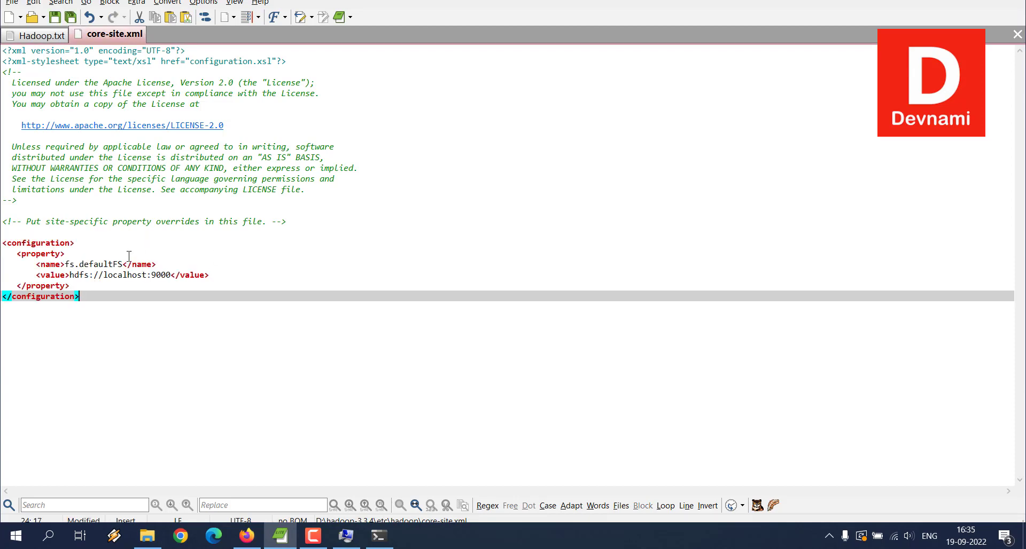
left_click(80, 267)
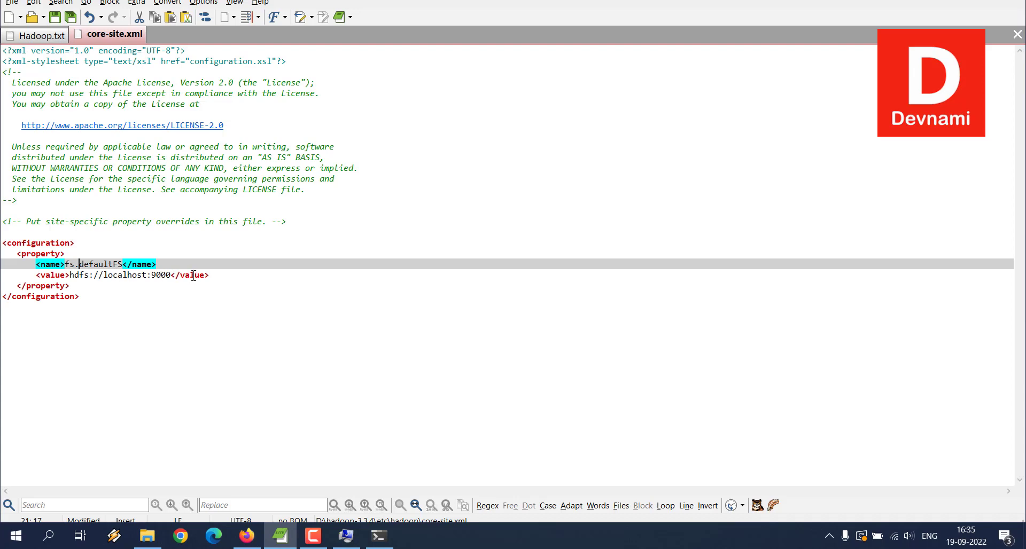
key("ctrl+s")
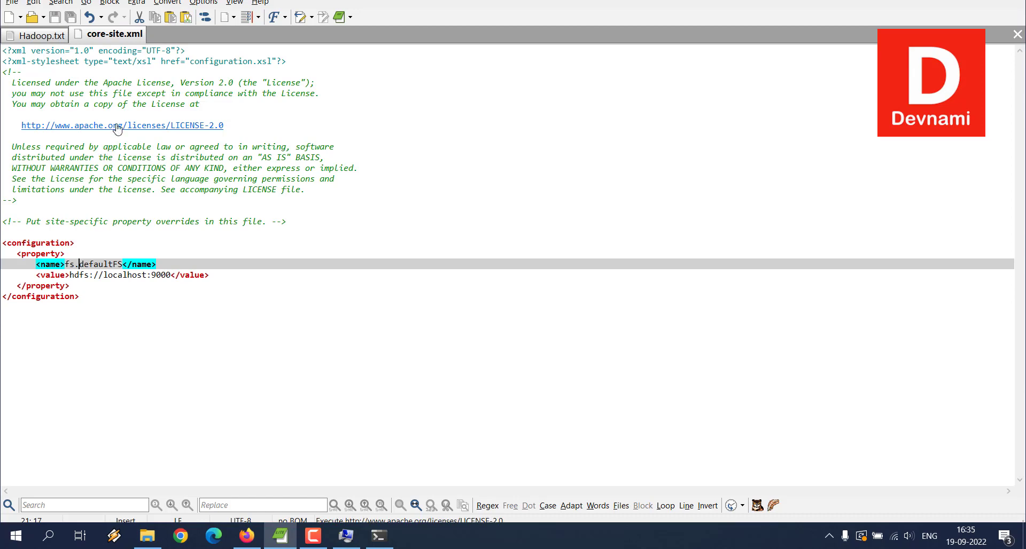
Open hadoop-env.cmd from the etc\hadoop folder in EditPad Lite alongside the other files.
left_click(146, 536)
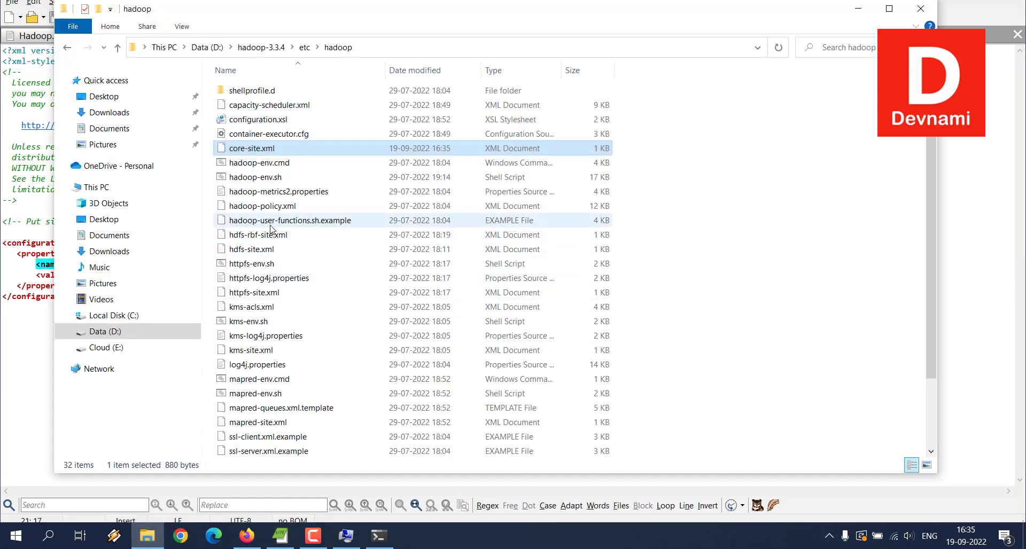
right_click(266, 165)
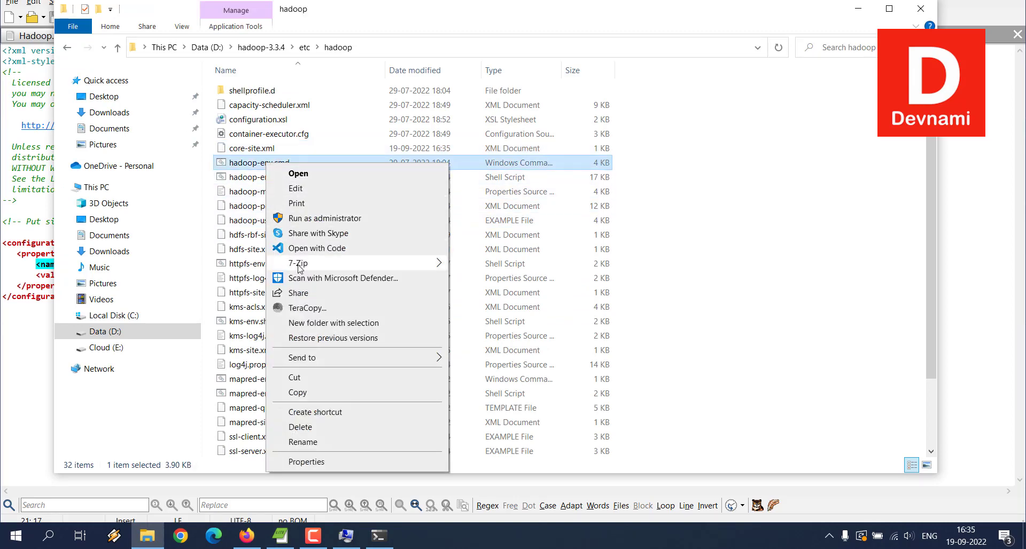
mouse_move(306, 268)
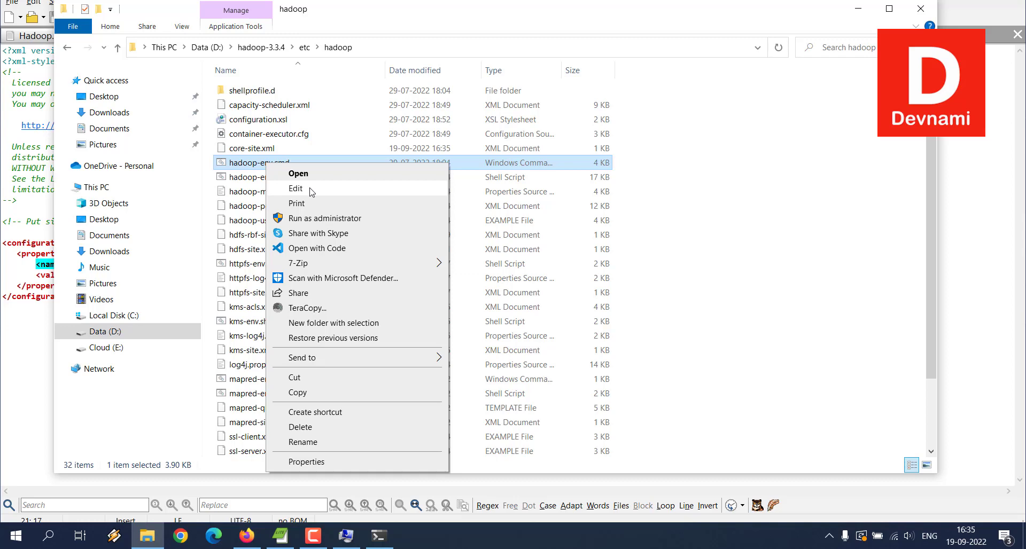
mouse_move(428, 360)
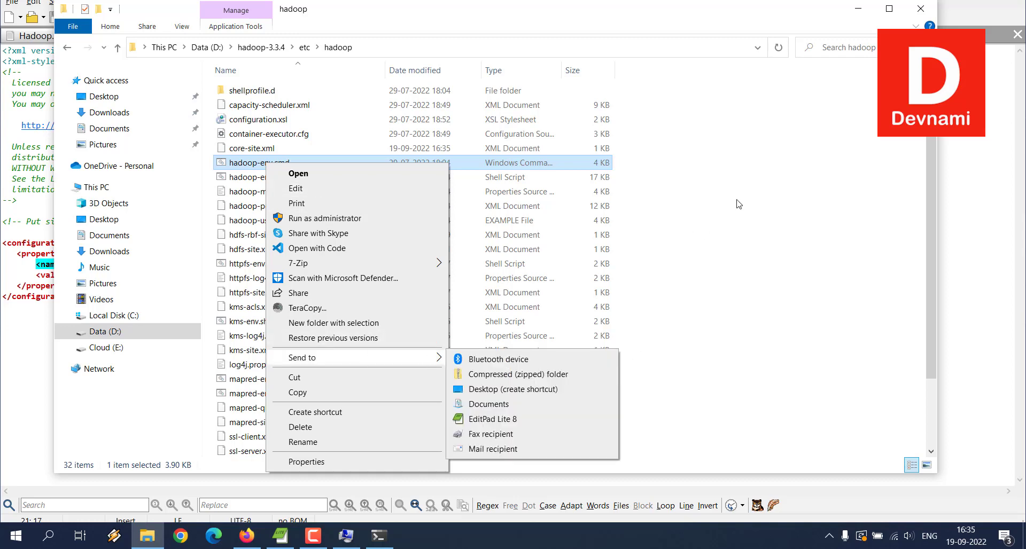
left_click(769, 206)
left_click_drag(664, 13, 788, 29)
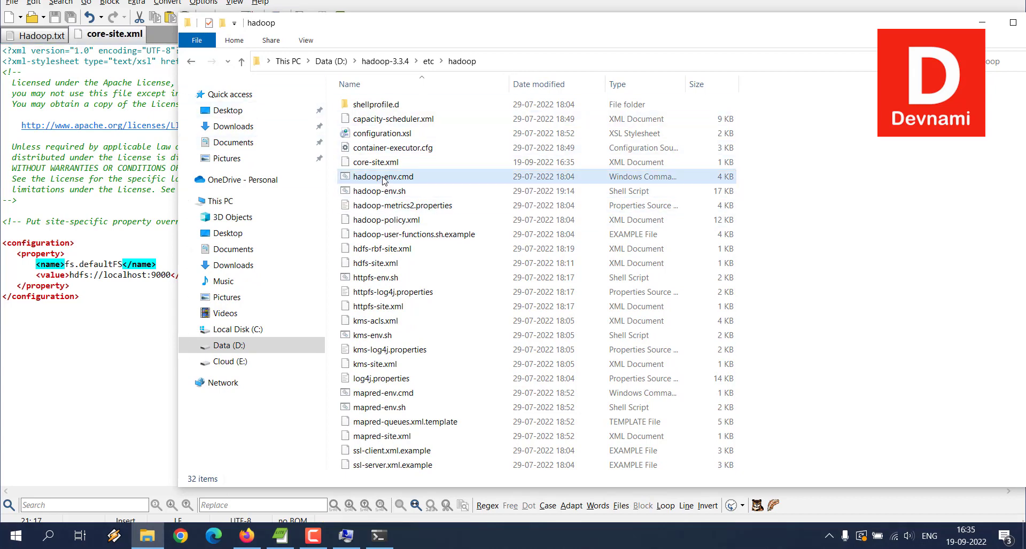
left_click_drag(383, 180, 135, 355)
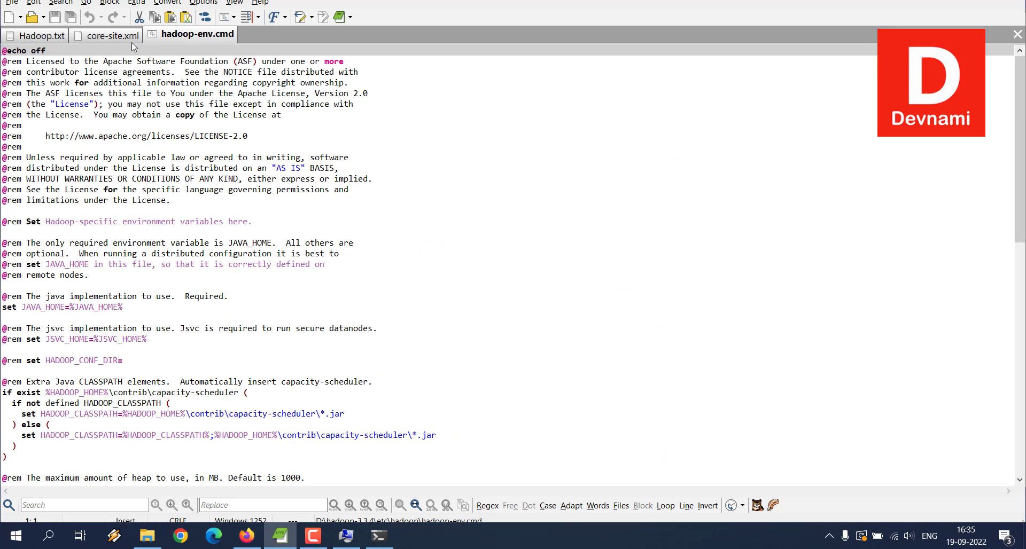
Look through hadoop-env.cmd and find the setting that the Hadoop.txt notes give for it.
left_click(112, 35)
left_click(197, 34)
scroll(281, 172, "down", 14)
scroll(280, 173, "down", 3)
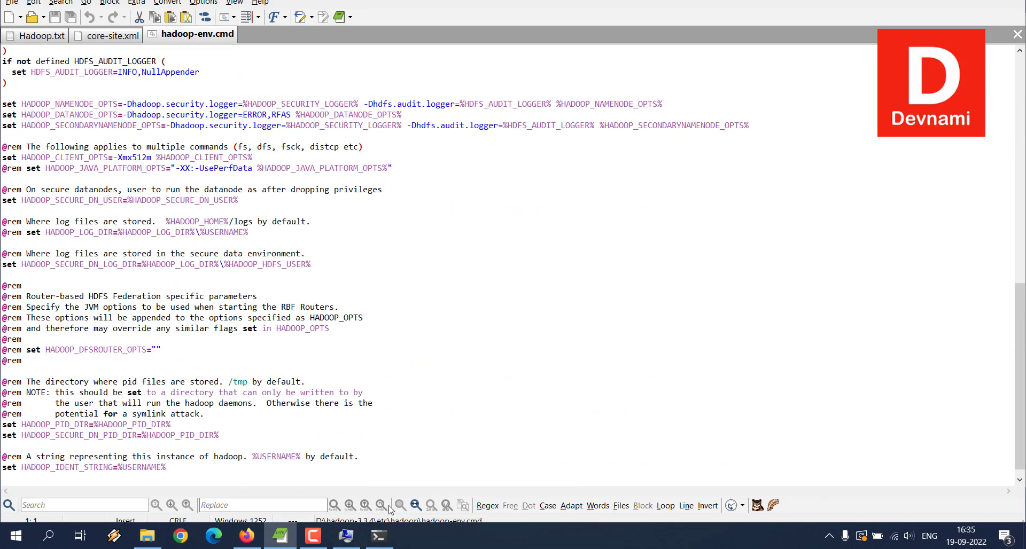
left_click(41, 36)
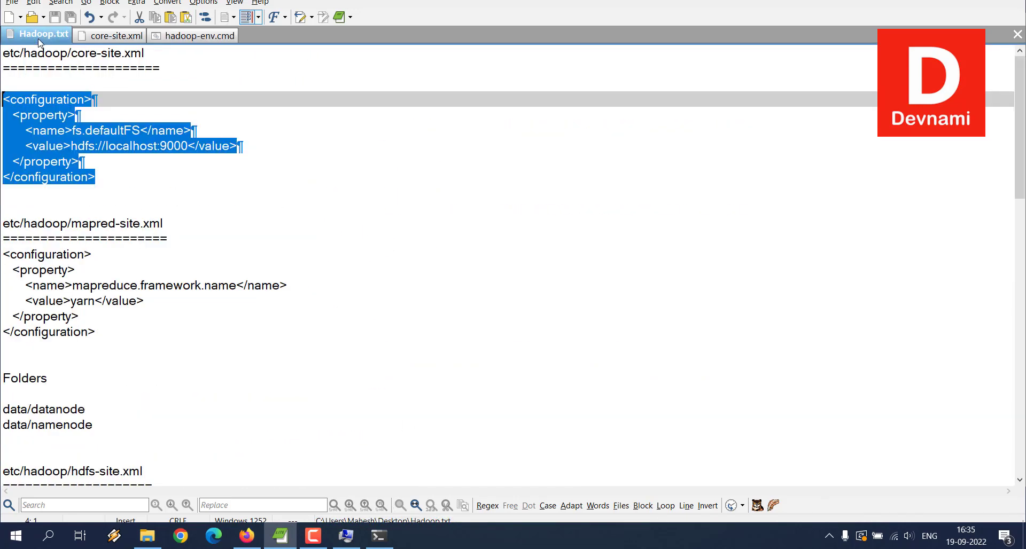
scroll(176, 222, "down", 4)
scroll(176, 222, "up", 1)
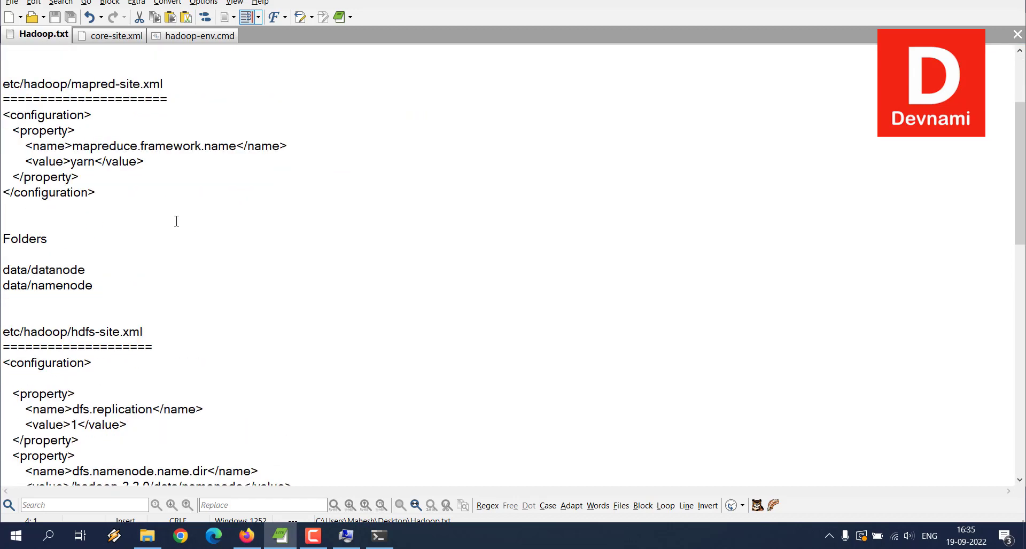
scroll(176, 221, "down", 10)
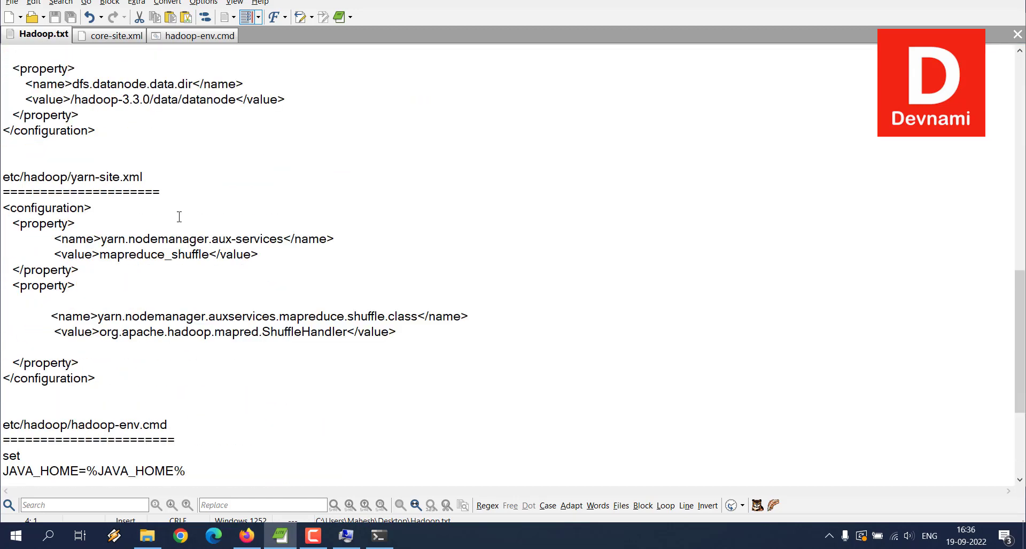
scroll(179, 216, "down", 3)
left_click(30, 285)
left_click(199, 284)
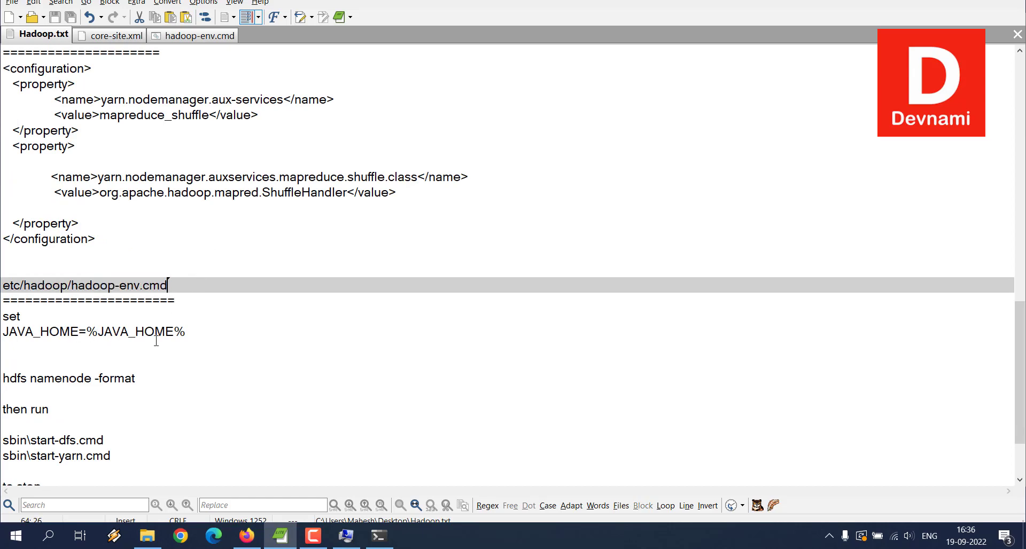
scroll(160, 334, "up", 4)
Examine the line in hadoop-env.cmd that sets JAVA_HOME to %JAVA_HOME%.
left_click(232, 36)
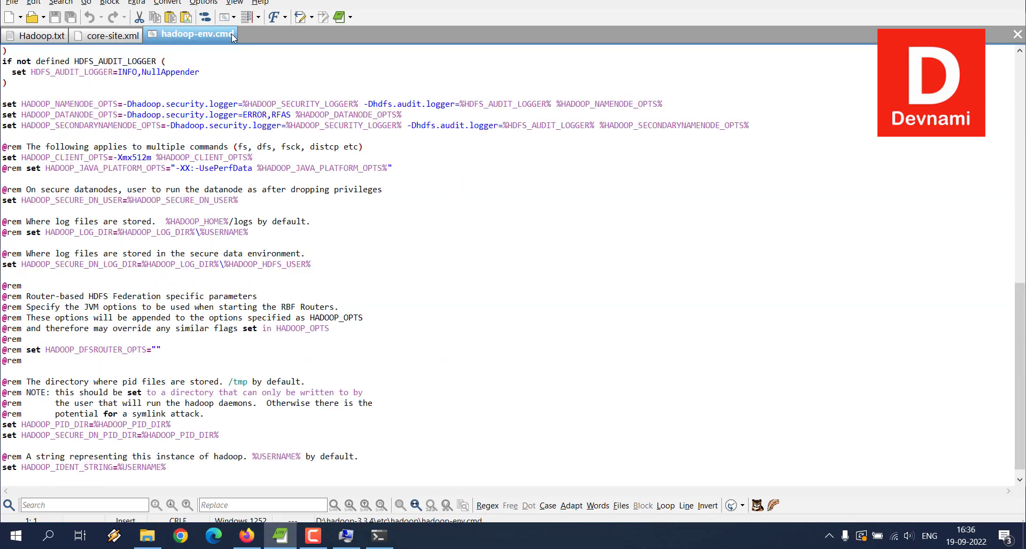
scroll(248, 182, "up", 17)
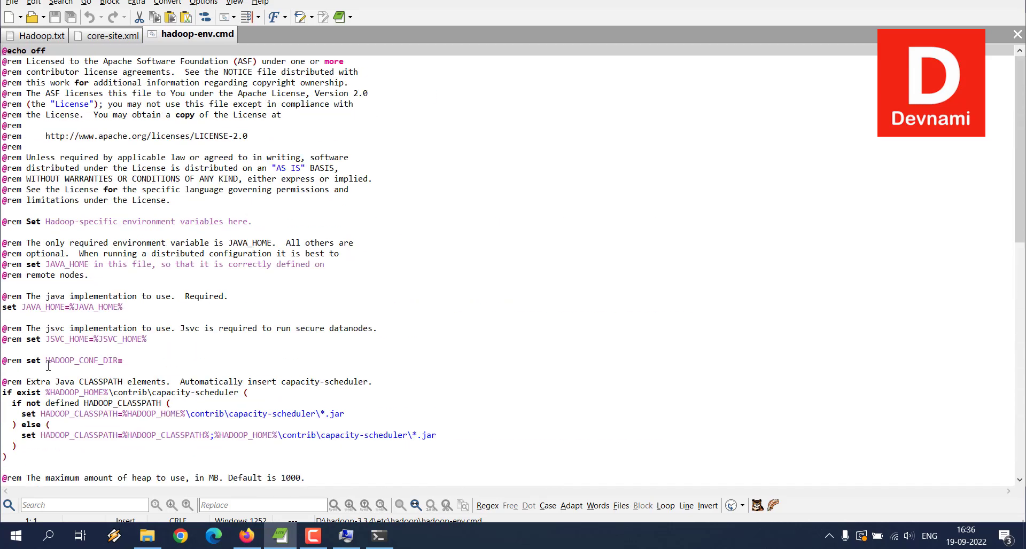
left_click_drag(23, 310, 150, 306)
left_click(69, 308)
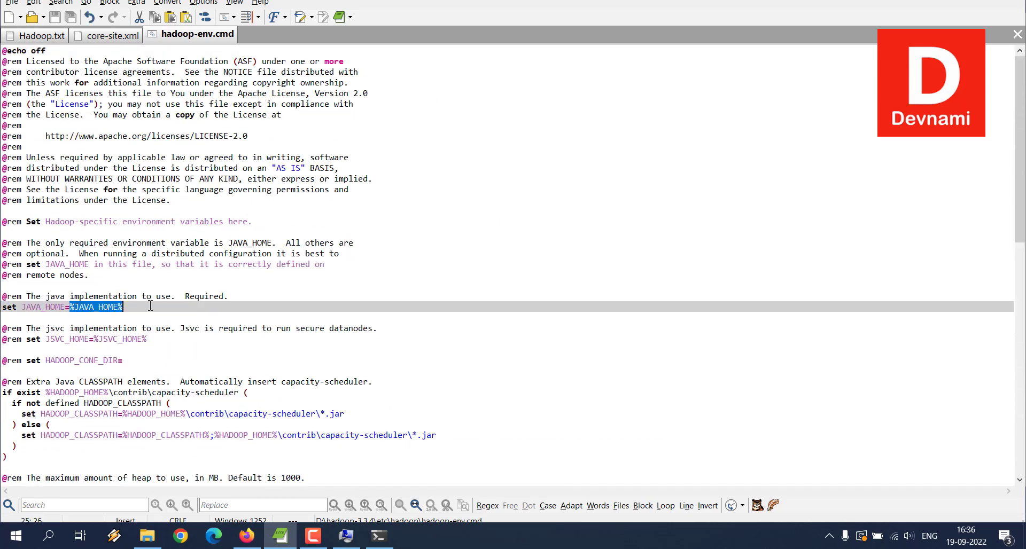
left_click(86, 306)
left_click(86, 297)
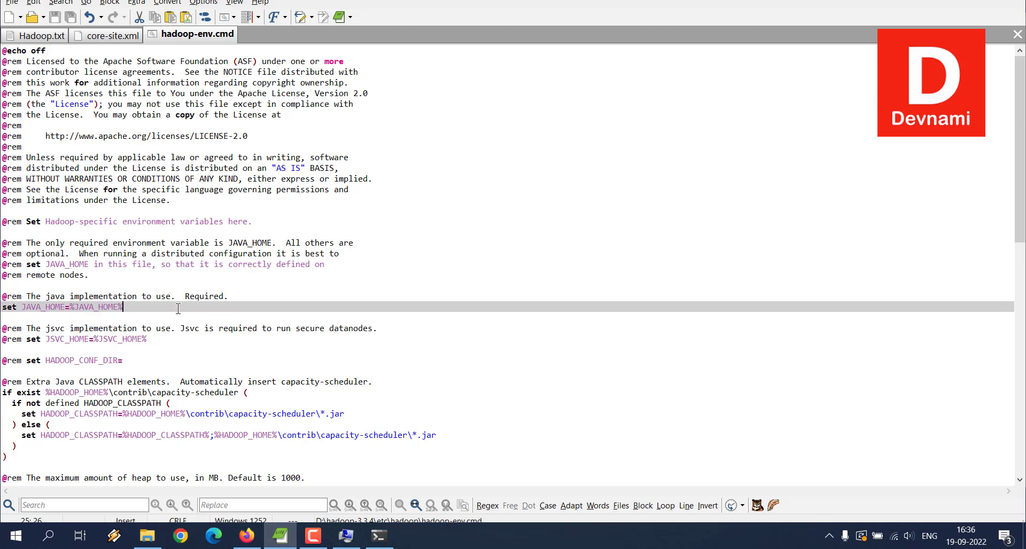
left_click(89, 306)
double_click(75, 309)
left_click(155, 303)
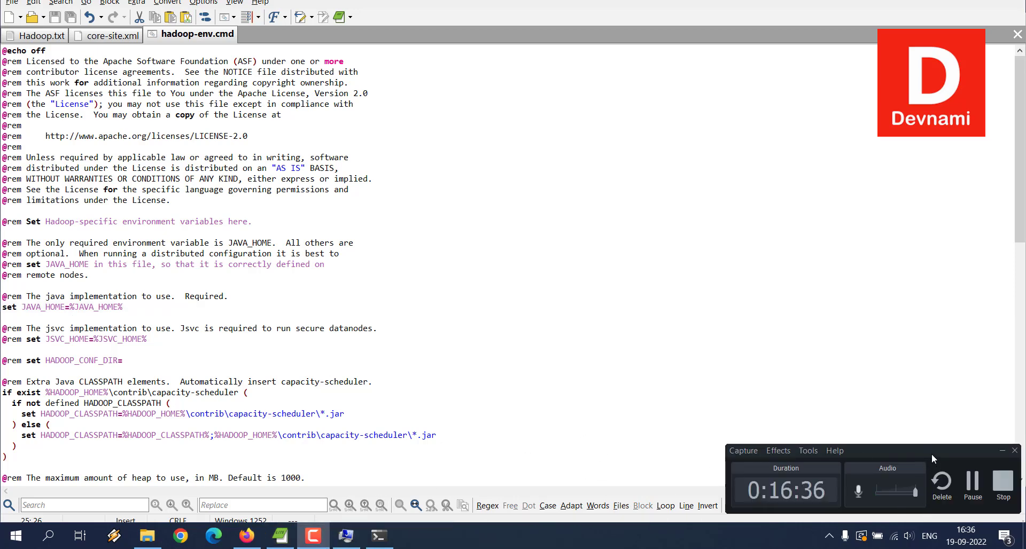
Switch to System Properties, open the environment variables and check the path of the JAVA_HOME system variable.
left_click(1002, 451)
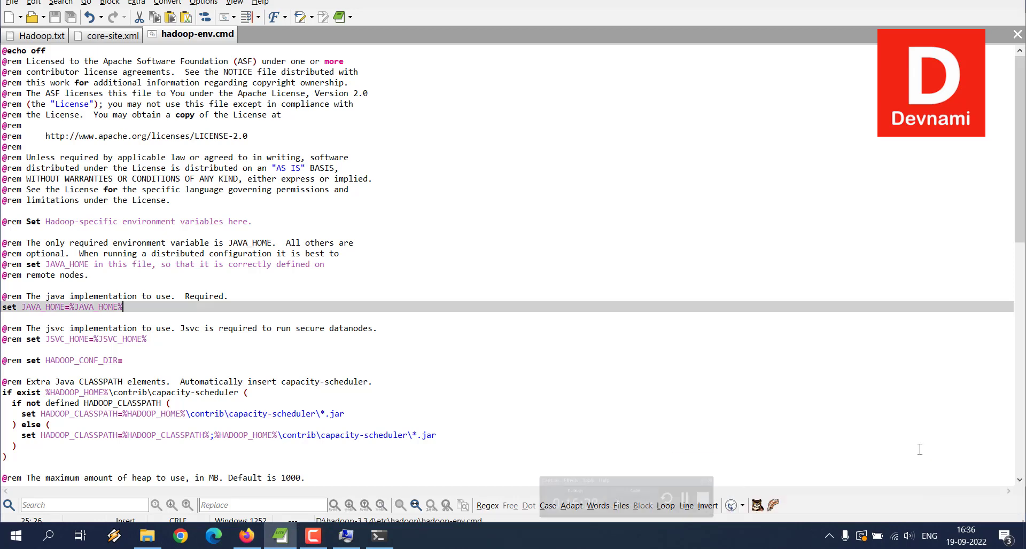
key("alt+Tab")
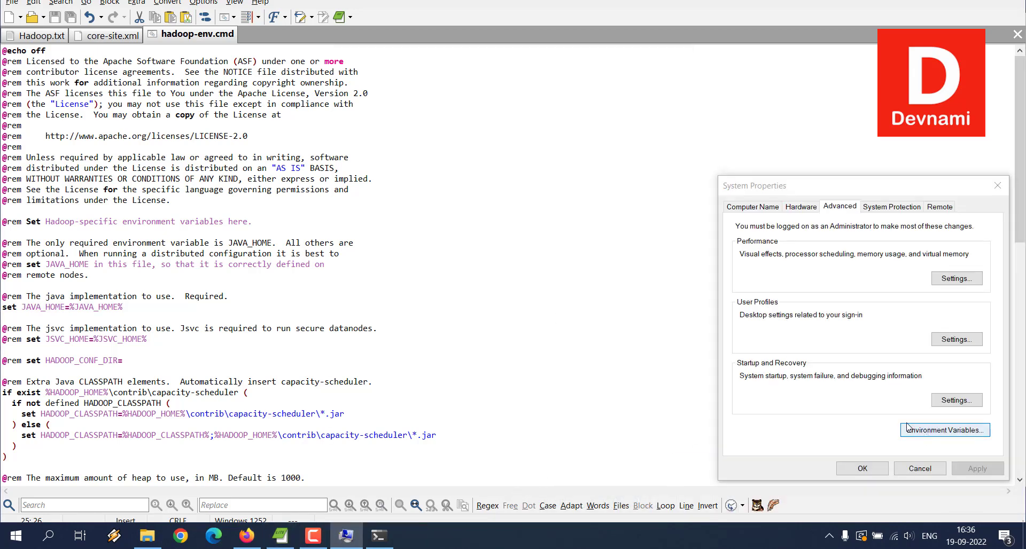
left_click(907, 428)
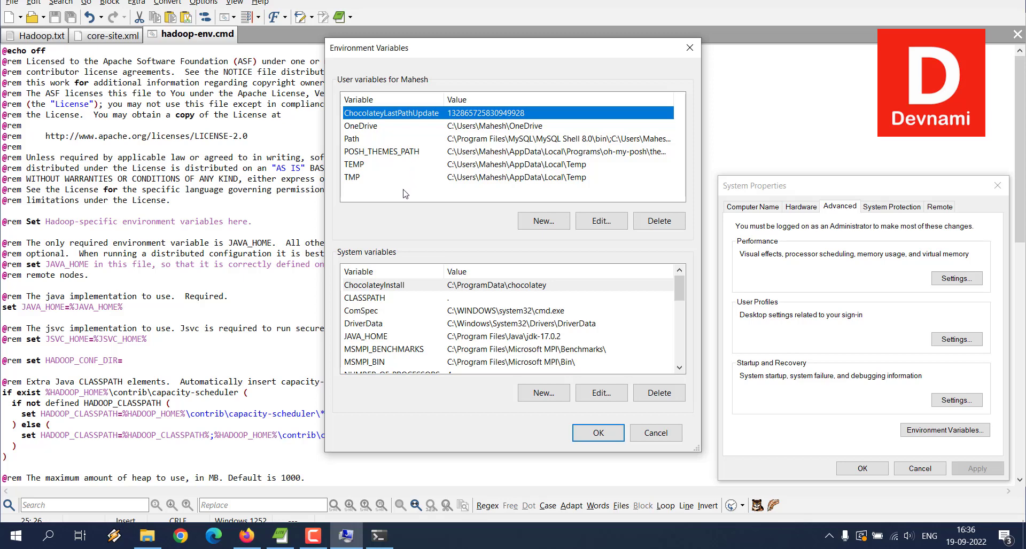
left_click(405, 340)
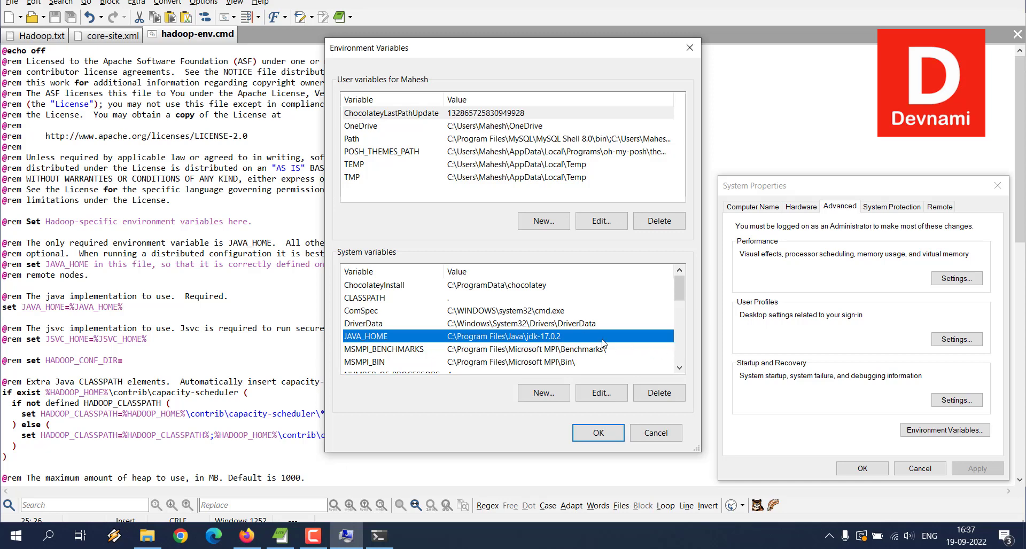
scroll(494, 346, "down", 1)
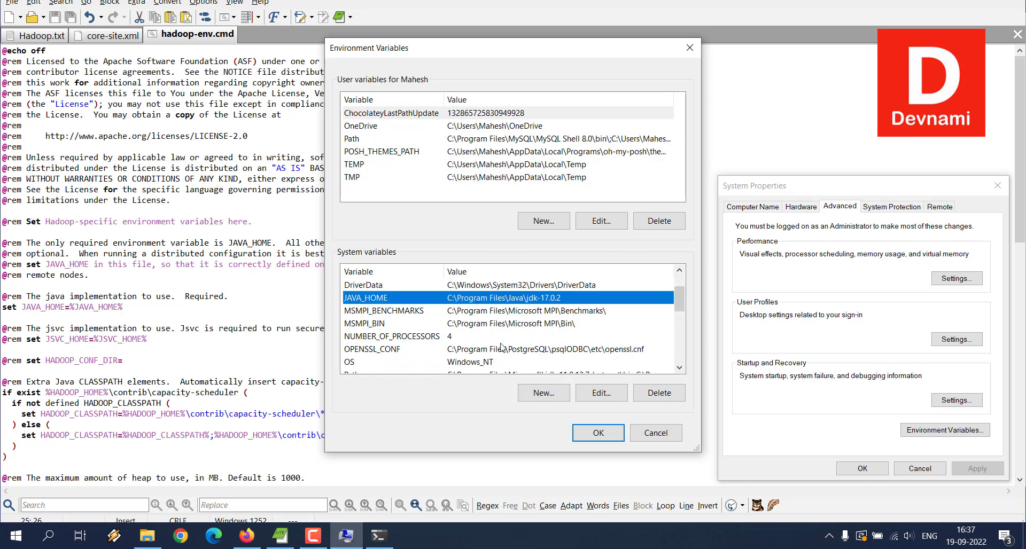
scroll(502, 345, "up", 1)
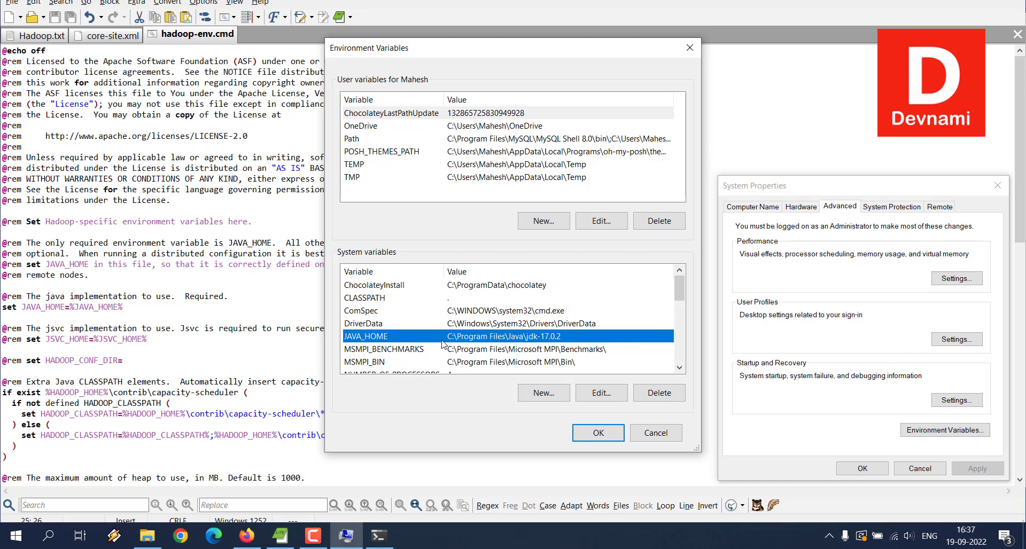
Locate the Path entry among the system variables and return to hadoop-env.cmd in EditPad Lite.
scroll(442, 344, "down", 5)
scroll(508, 350, "up", 5)
scroll(508, 350, "down", 2)
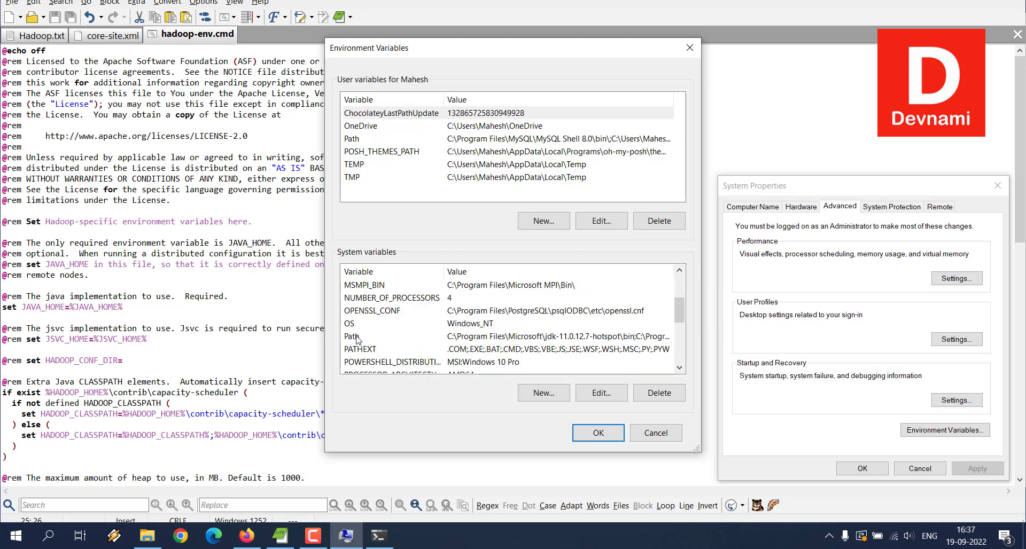
left_click(357, 337)
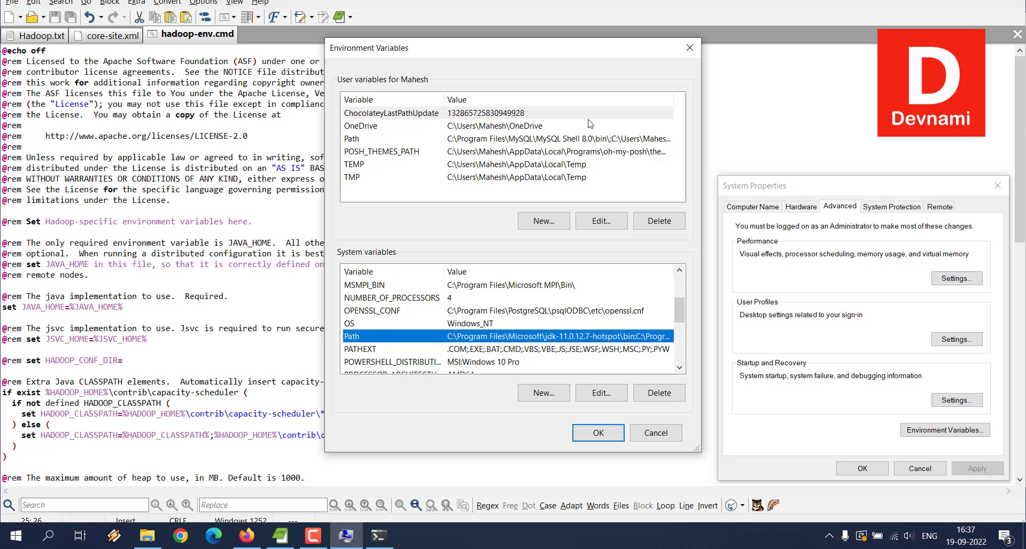
left_click(161, 393)
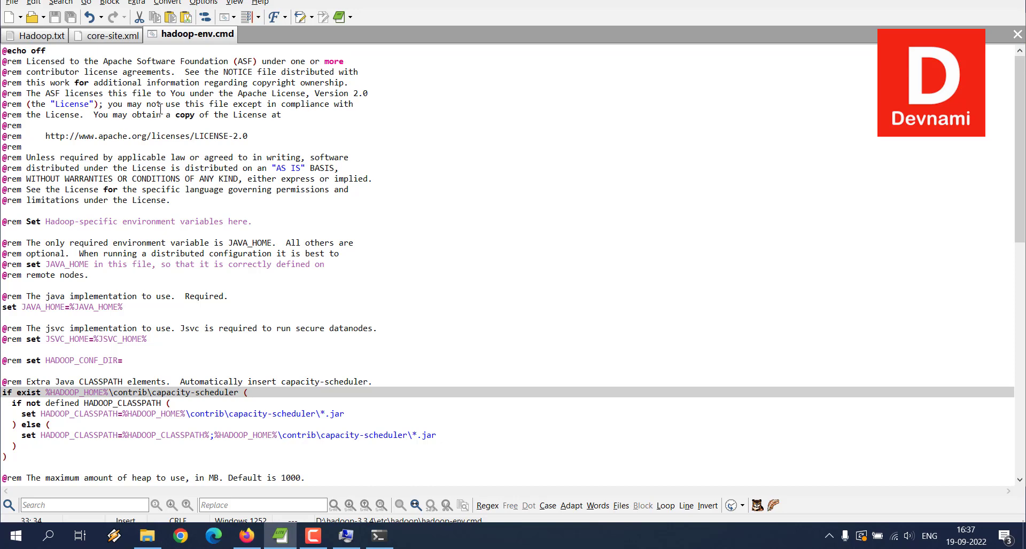
Switch to File Explorer and open hdfs-site.xml from the etc\hadoop folder in EditPad Lite.
left_click(147, 536)
right_click(400, 264)
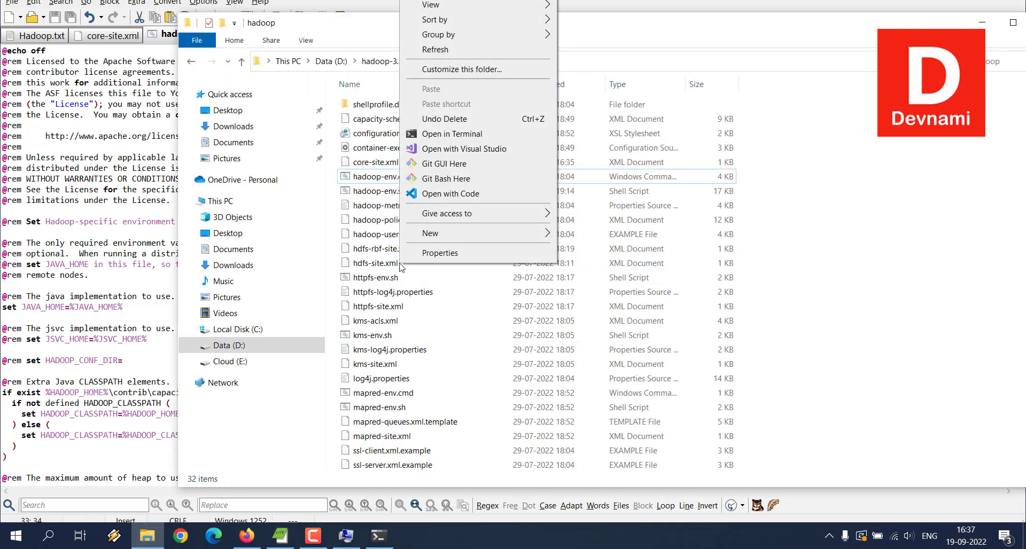
left_click(393, 264)
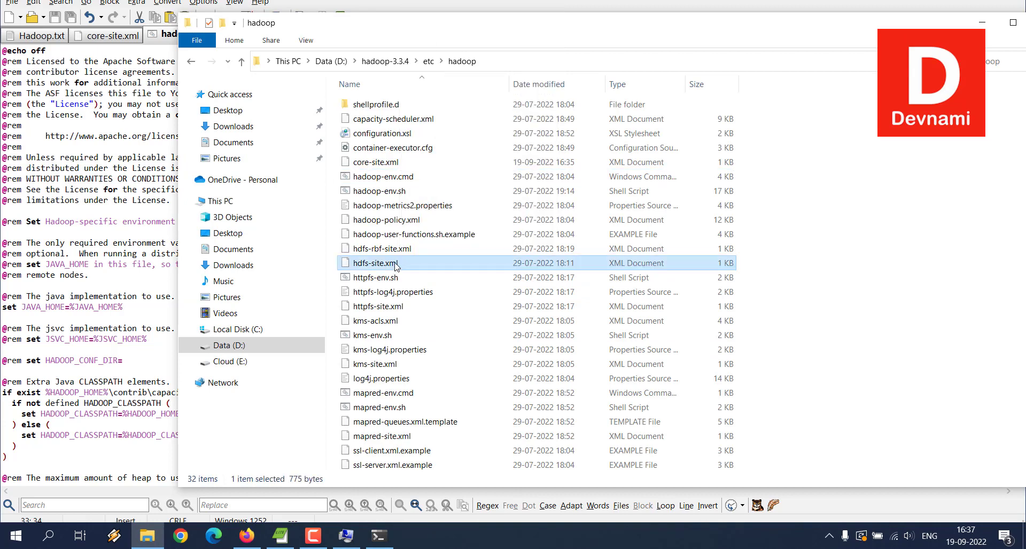
right_click(395, 265)
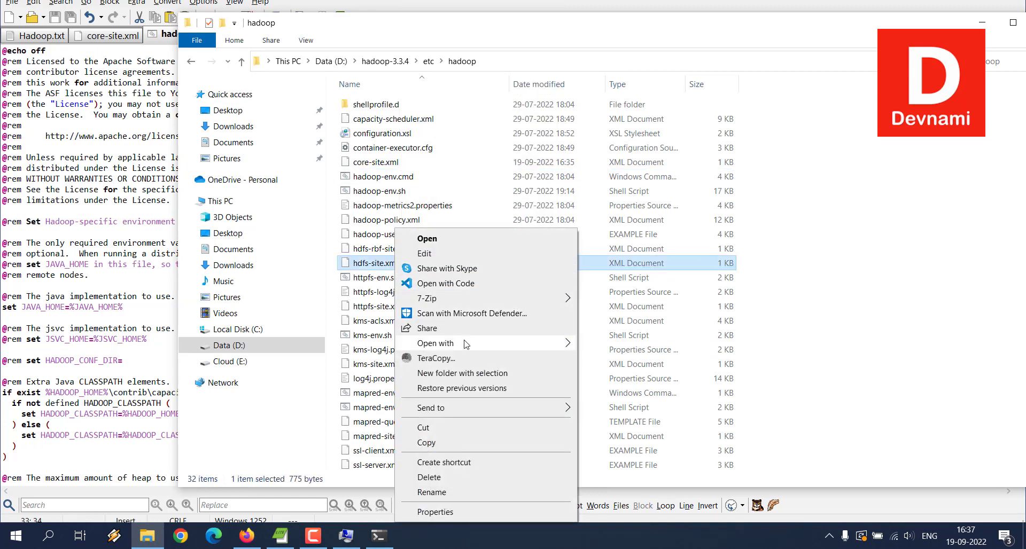
mouse_move(466, 345)
left_click(606, 347)
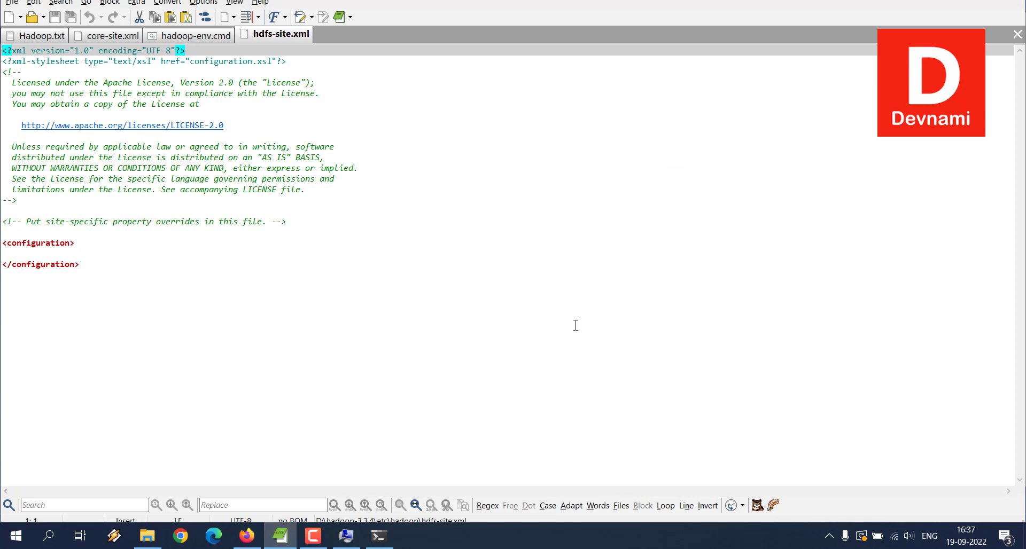
Replace the empty configuration block in hdfs-site.xml with the block given for that file in the Hadoop.txt notes.
left_click(67, 259)
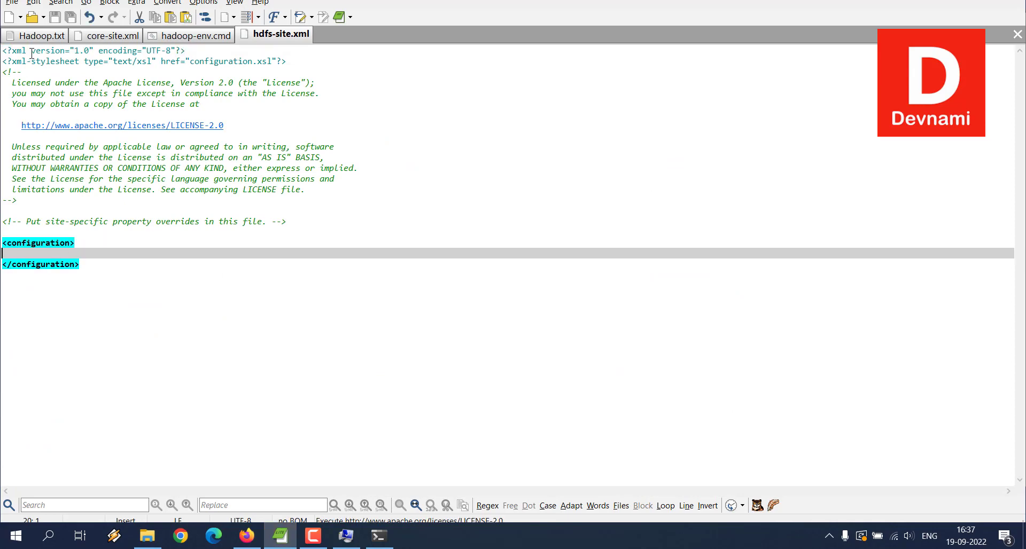
left_click(33, 36)
scroll(237, 207, "up", 12)
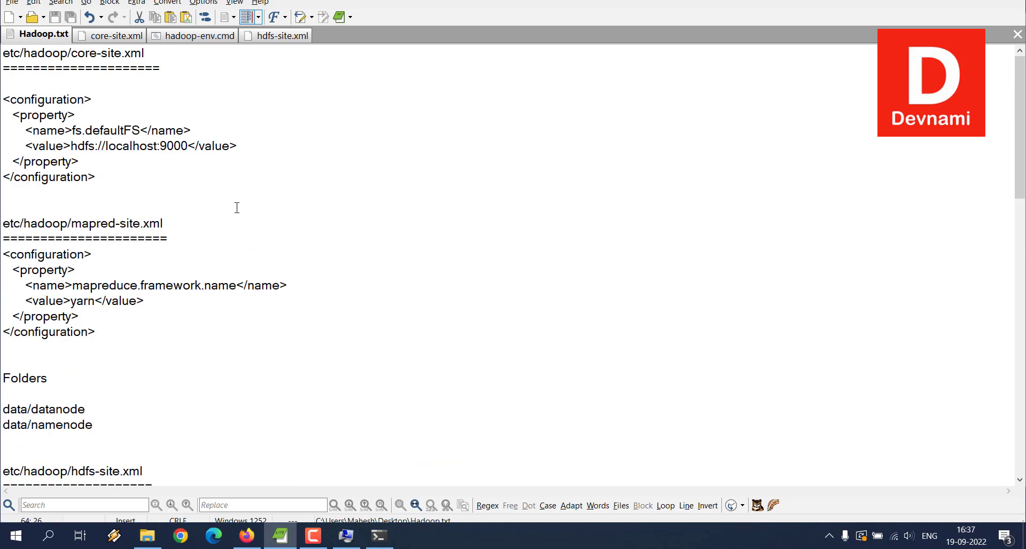
scroll(237, 207, "down", 6)
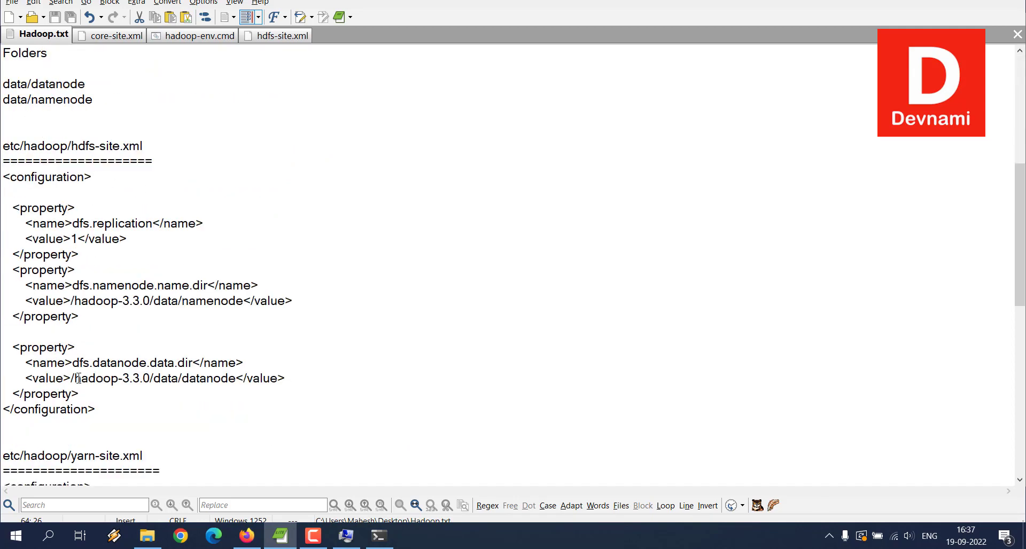
left_click_drag(106, 409, 22, 188)
key("ctrl+c")
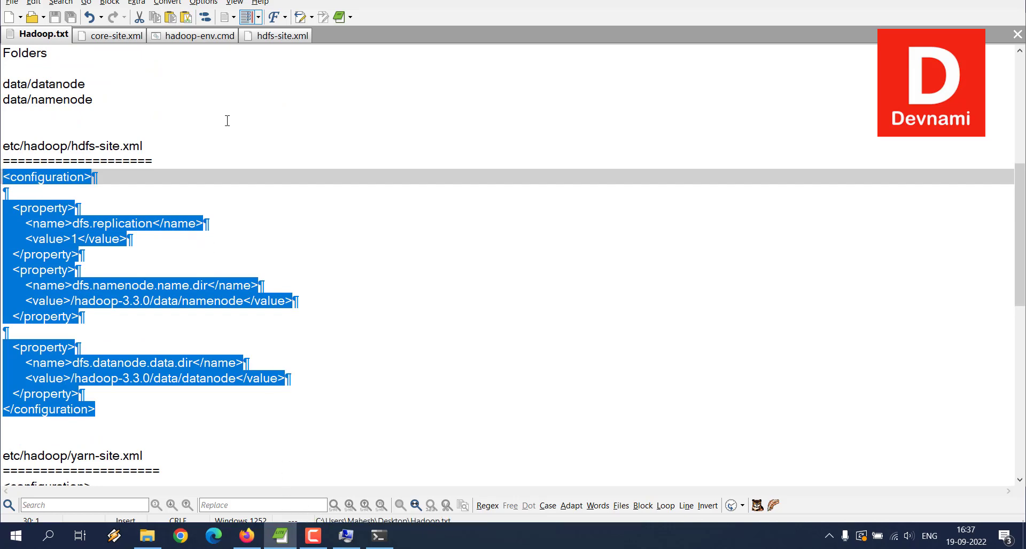
left_click(270, 35)
left_click_drag(96, 265, 223, 235)
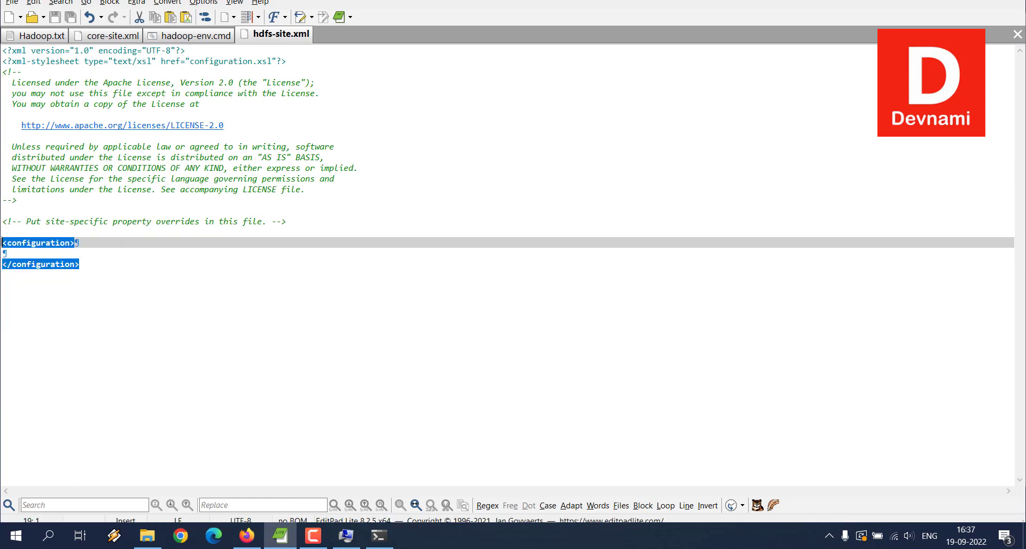
key("ctrl+v")
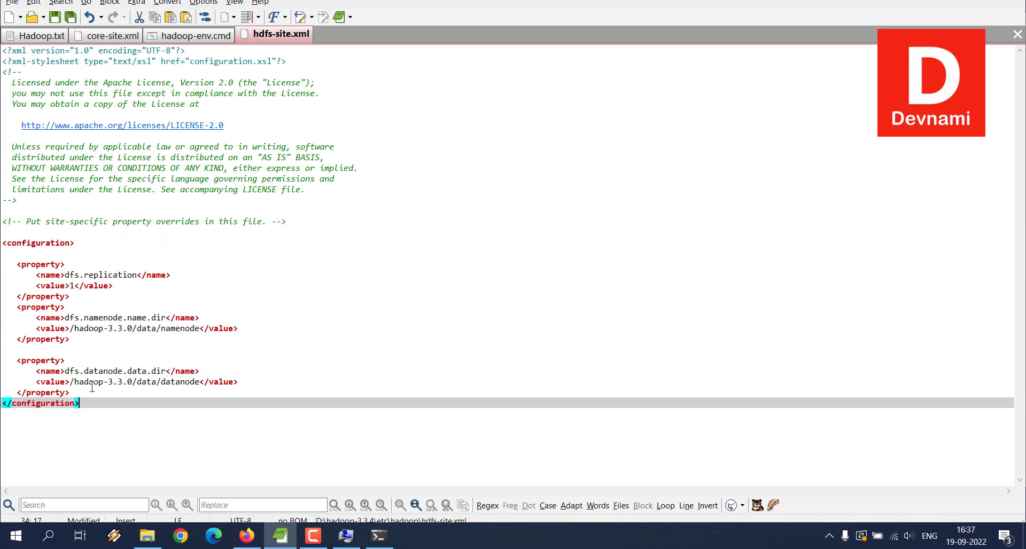
Copy the Hadoop folder's address from File Explorer into a new blank document and select hadoop-3.3.4 in it for reuse.
left_click_drag(74, 381, 127, 382)
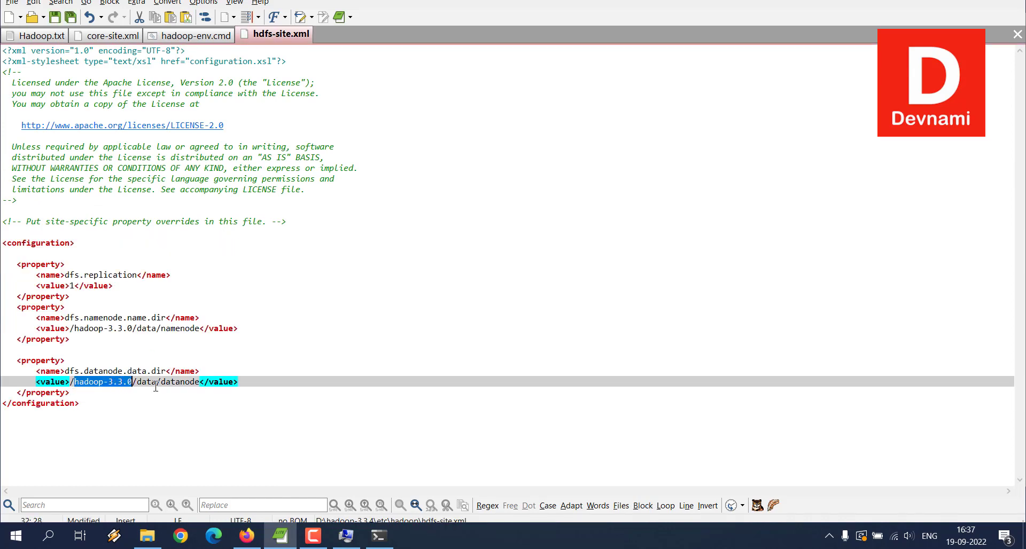
left_click(147, 536)
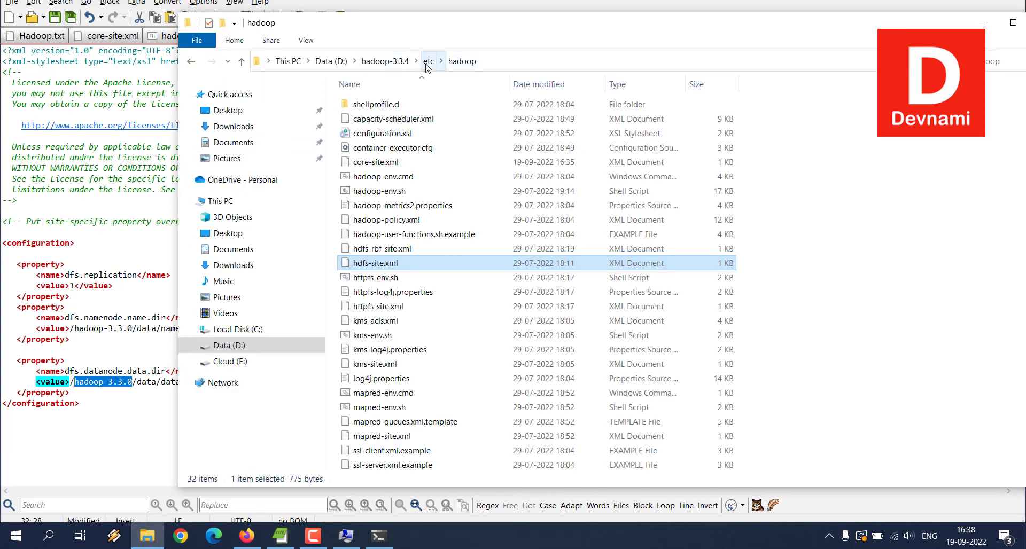
right_click(385, 63)
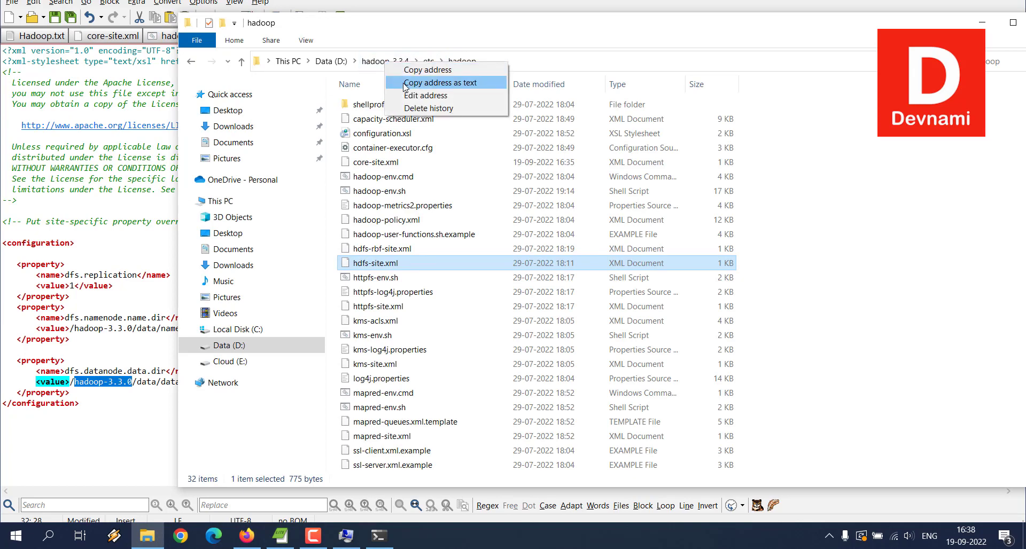
left_click(439, 83)
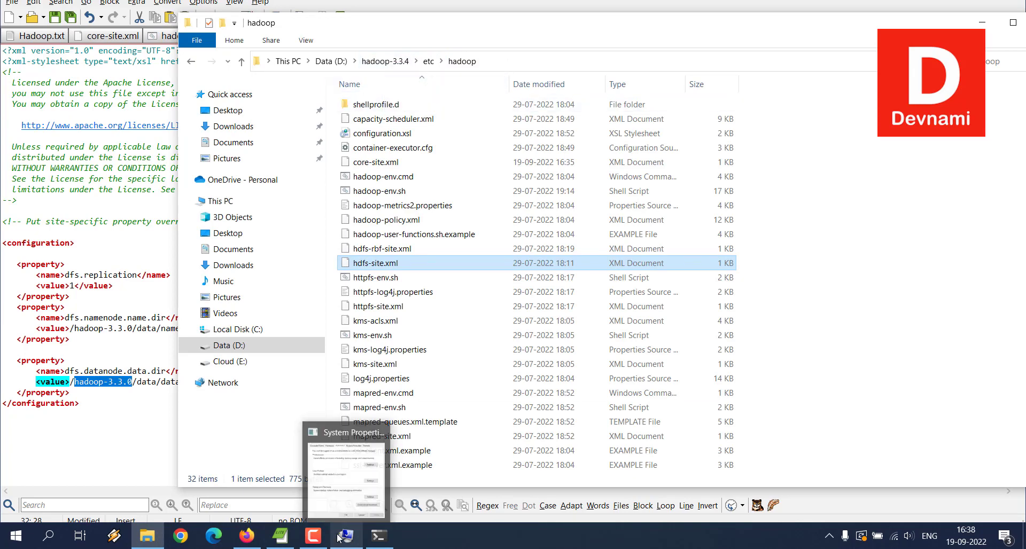
left_click(8, 17)
key("ctrl+v")
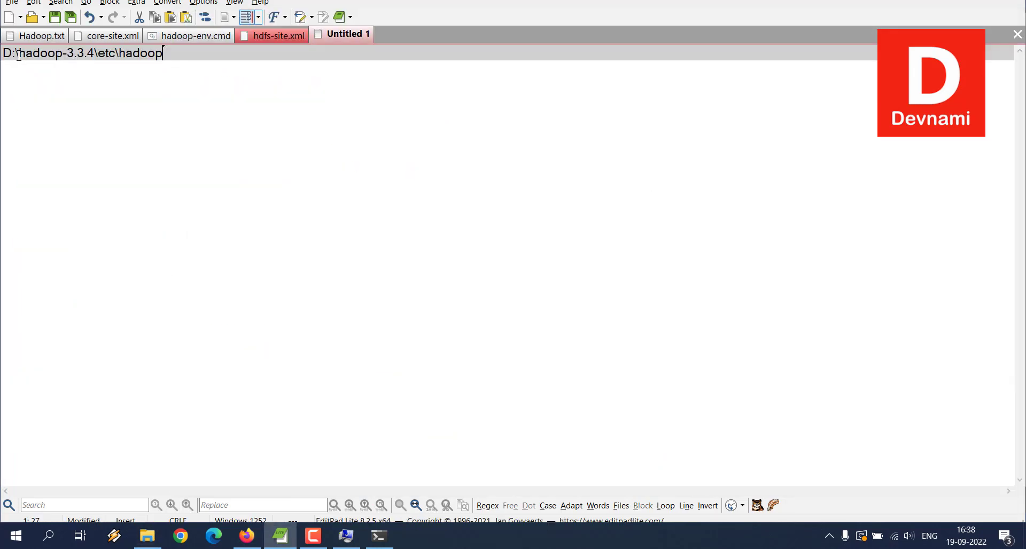
left_click_drag(19, 55, 94, 53)
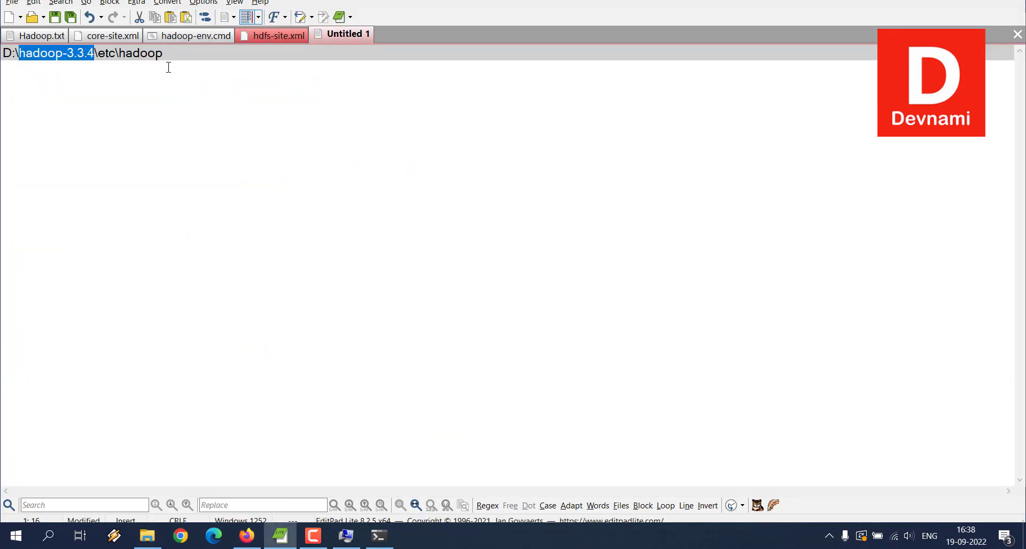
Set the folder name to hadoop-3.3.4 in both the datanode and namenode paths of hdfs-site.xml and save the file.
left_click(273, 35)
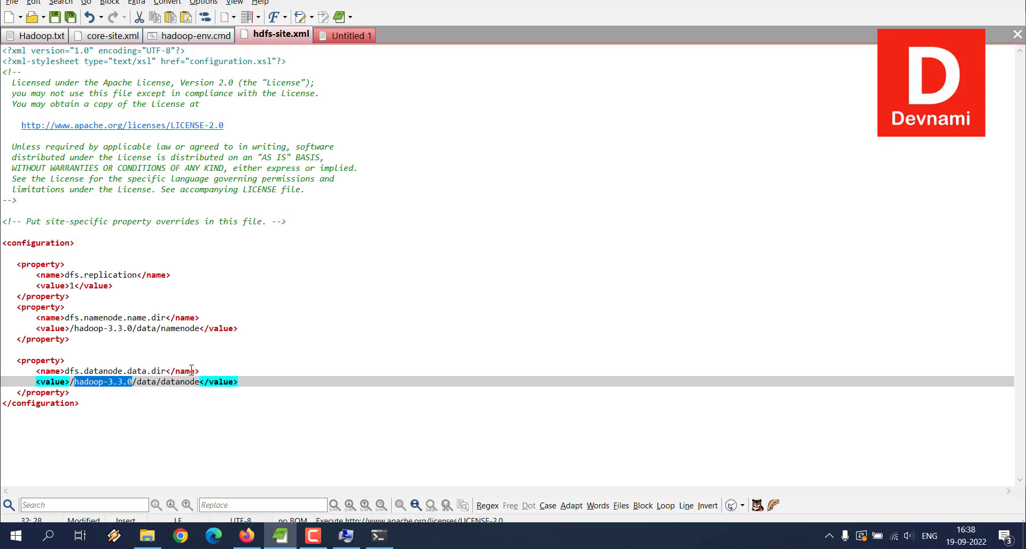
key("ctrl+v")
left_click_drag(74, 330, 132, 329)
key("ctrl+v")
key("ctrl+s")
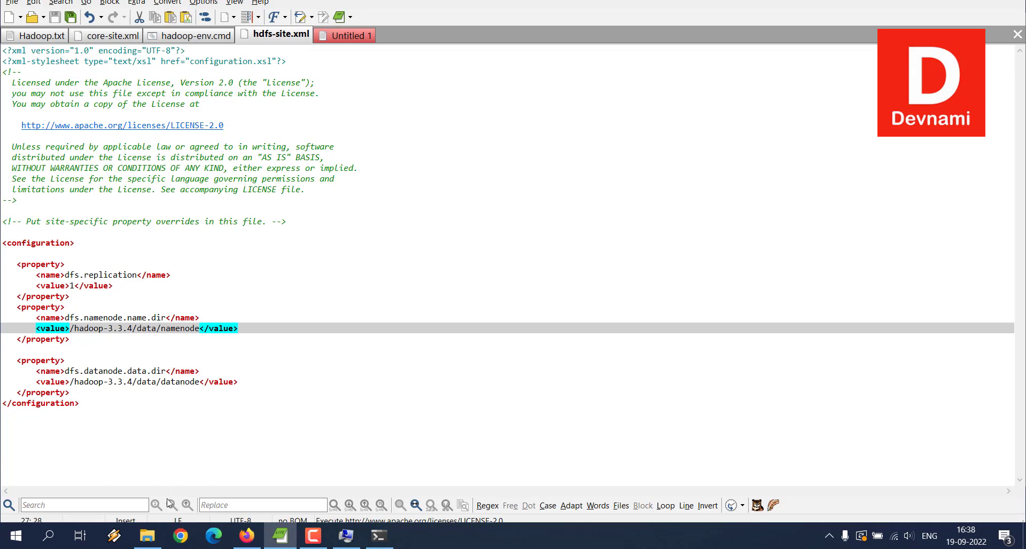
Create a folder named data inside D:\hadoop-3.3.4 in File Explorer.
left_click(147, 536)
left_click(386, 62)
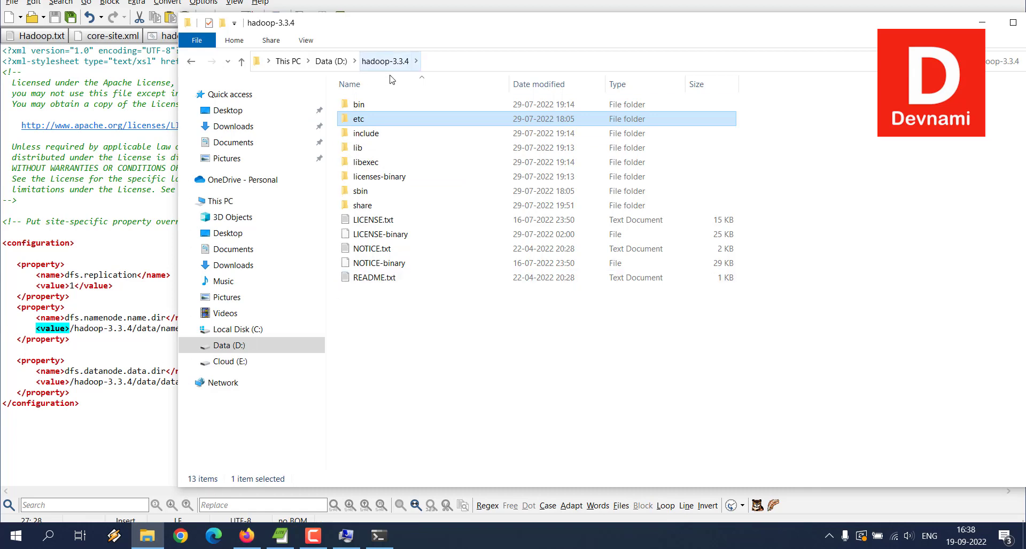
left_click(222, 23)
type("data")
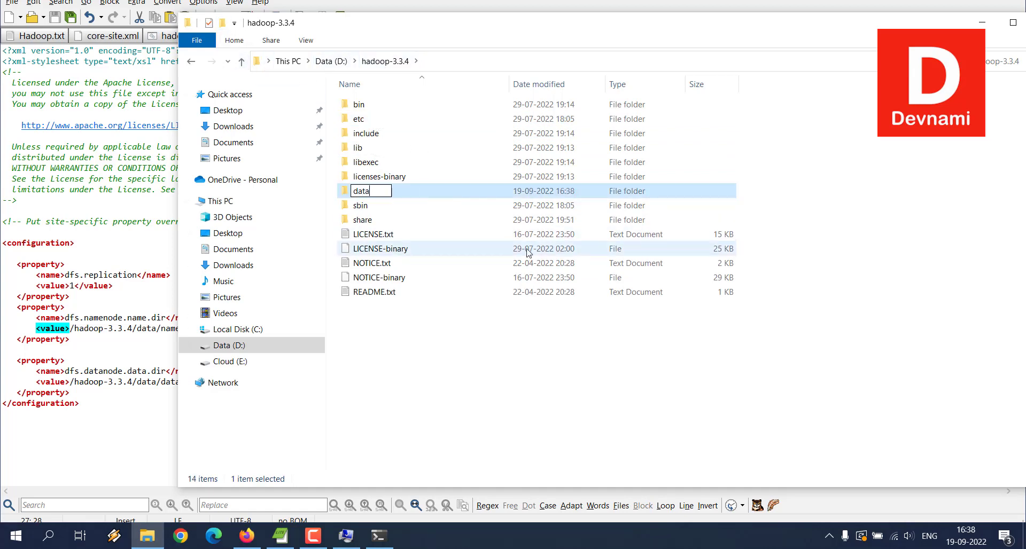
key("Return")
Create two folders named namenode and datanode inside the data folder.
double_click(437, 119)
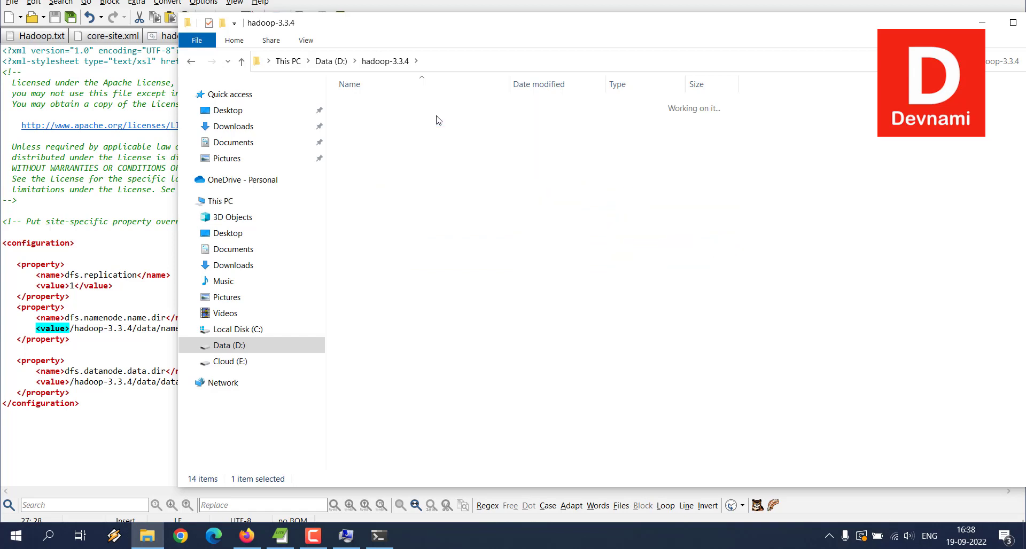
left_click(222, 22)
type("namenode")
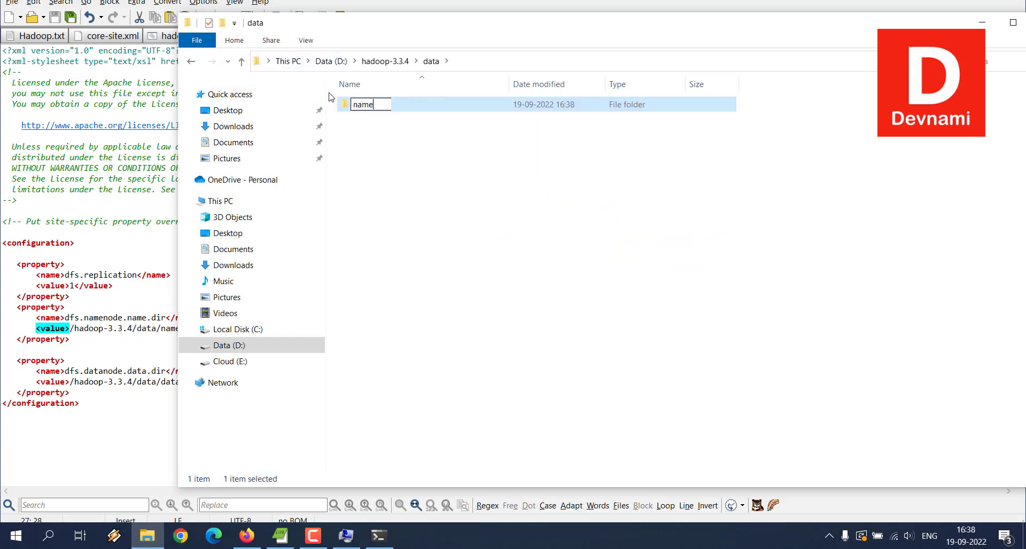
key("Return")
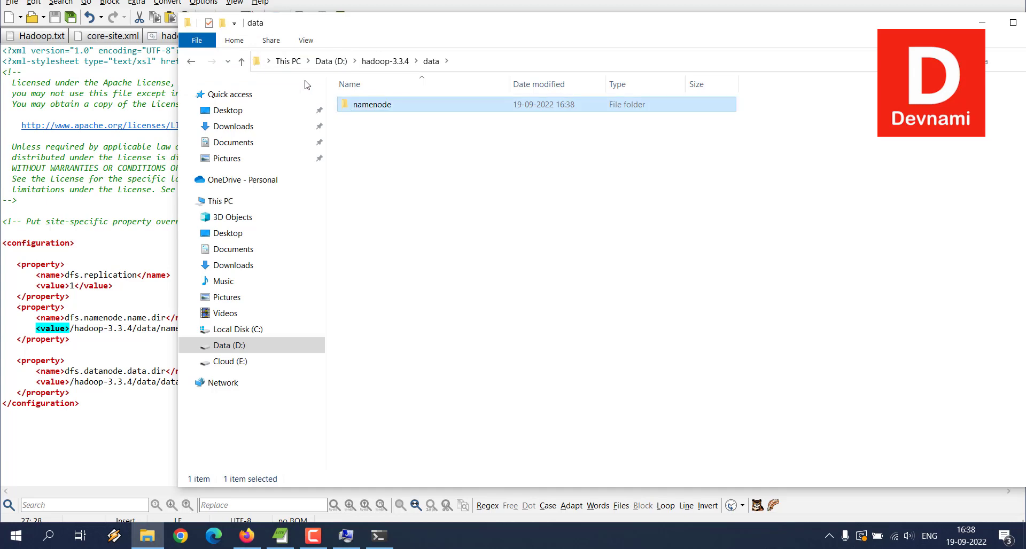
left_click(222, 22)
type("datanode")
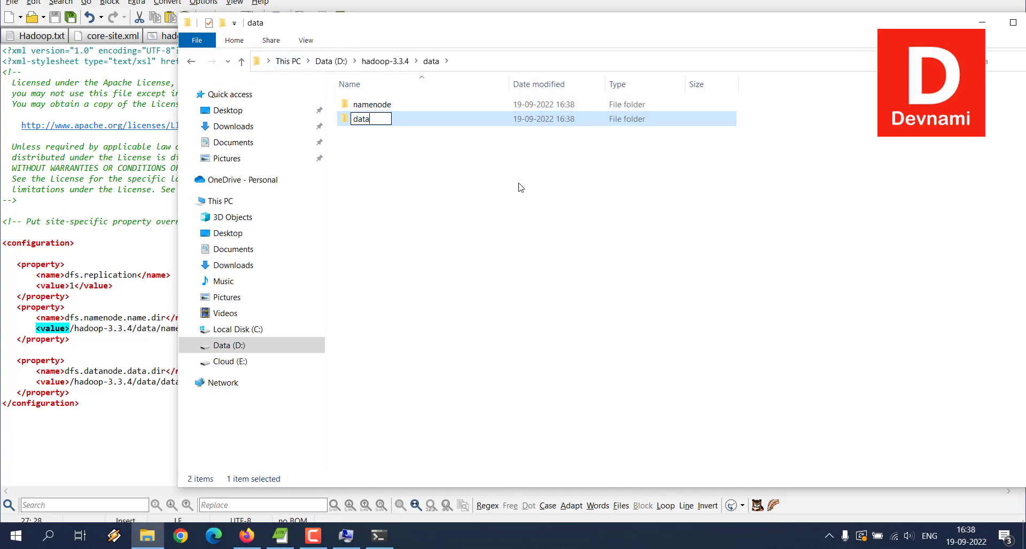
key("Return")
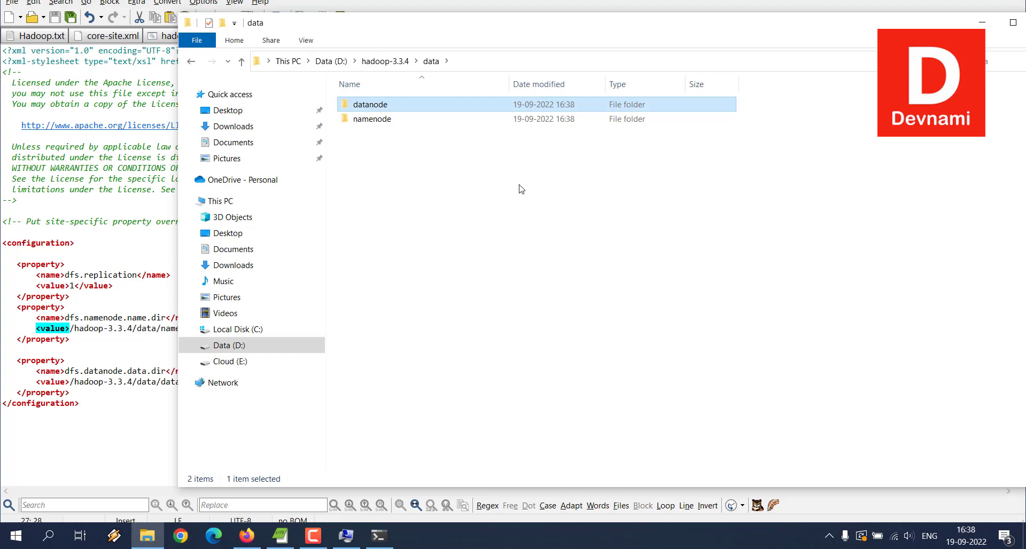
Return to EditPad Lite and close hdfs-site.xml, hadoop-env.cmd and core-site.xml, keeping Hadoop.txt and the untitled document open.
left_click(155, 309)
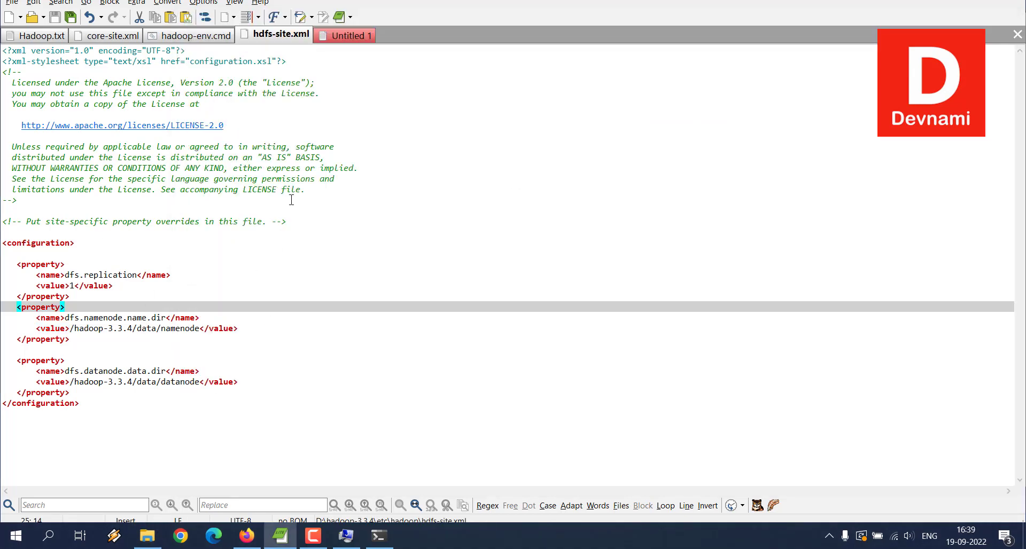
left_click(358, 37)
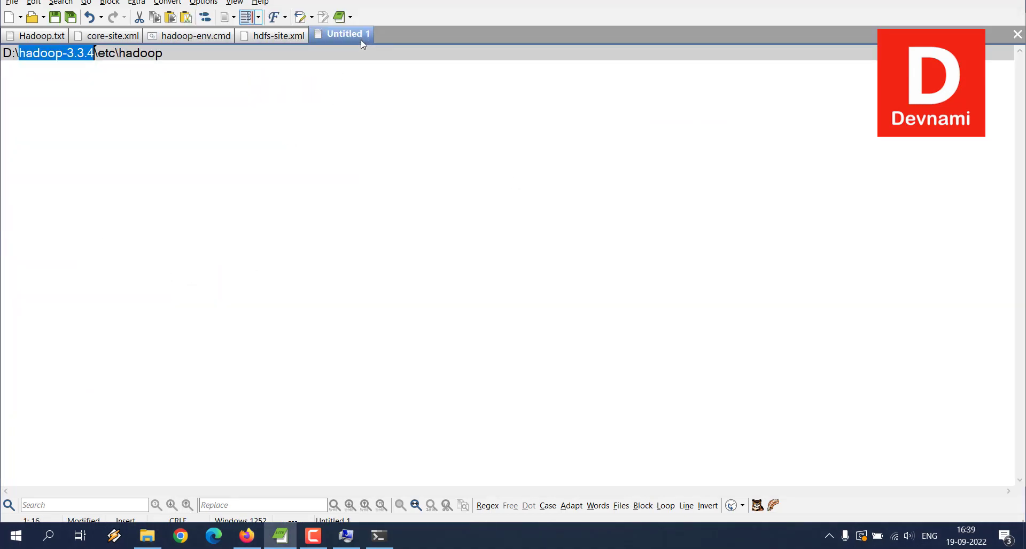
left_click(287, 38)
right_click(287, 39)
left_click(287, 49)
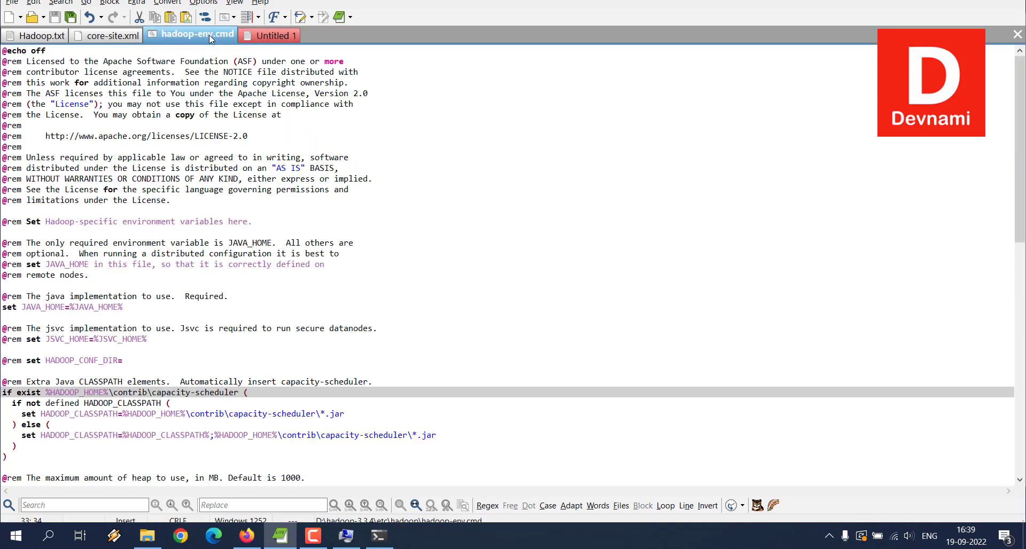
right_click(210, 38)
left_click(224, 47)
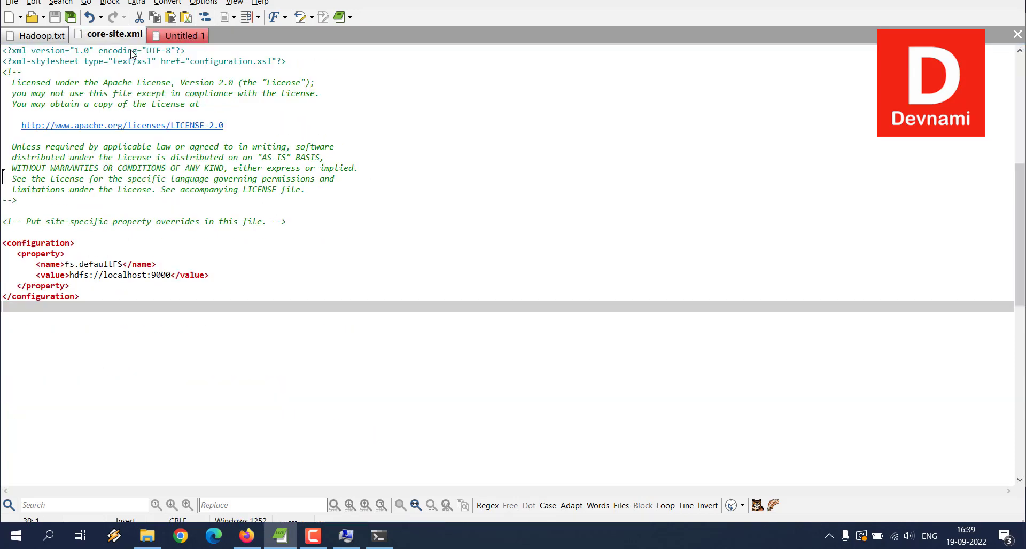
key("ctrl+F4")
Close core-site.xml and open mapred-site.xml from D:\hadoop-3.3.4\etc\hadoop in EditPad Lite.
left_click(145, 111)
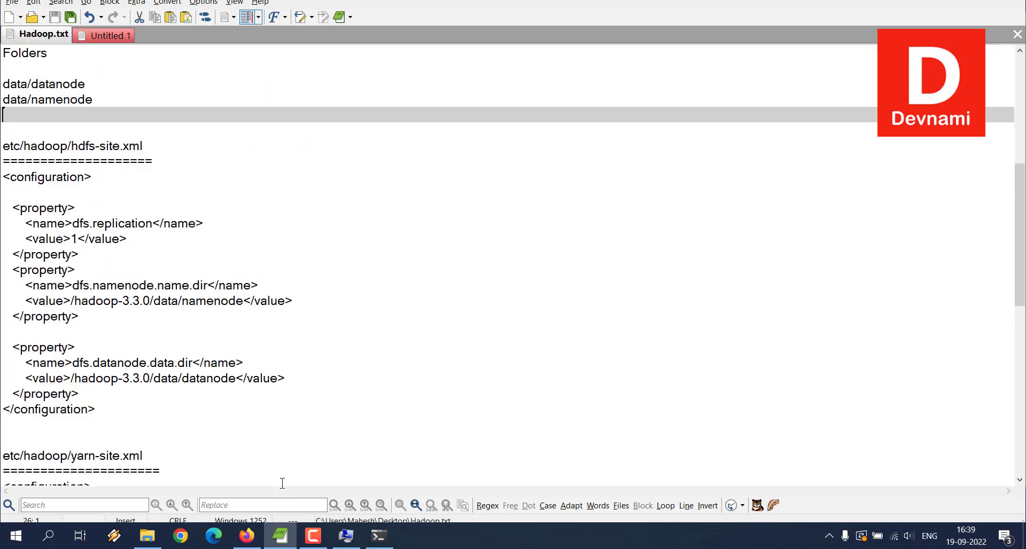
scroll(338, 339, "up", 4)
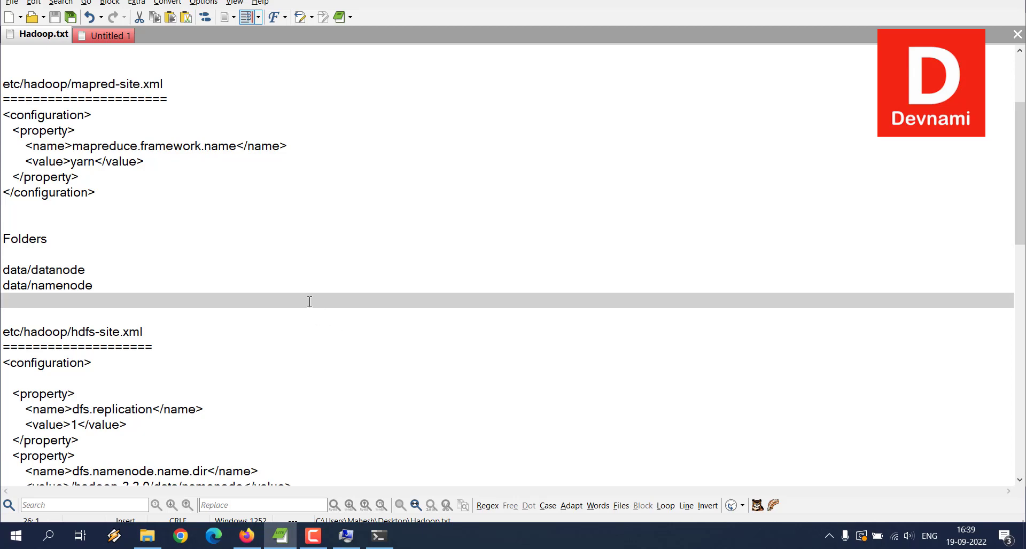
left_click(154, 540)
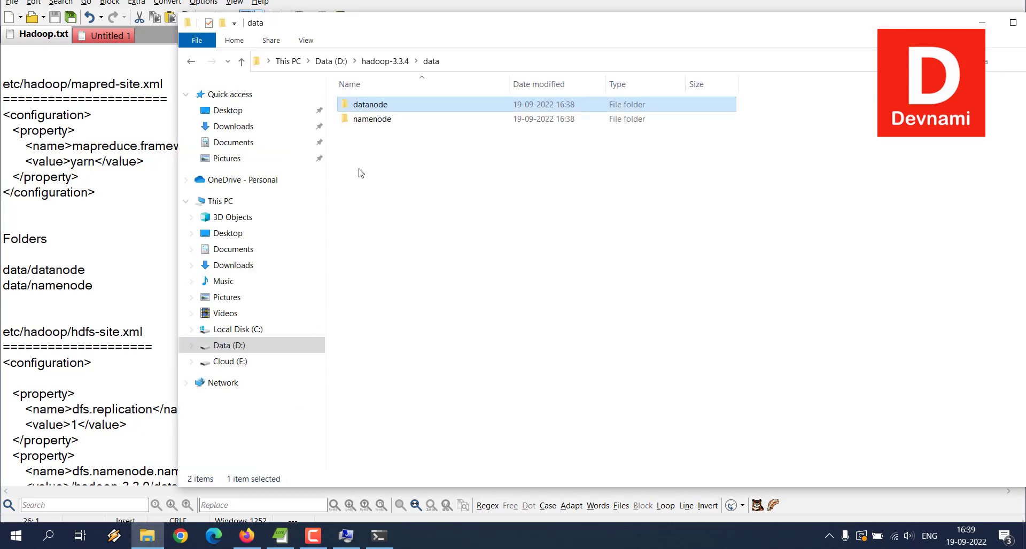
left_click(385, 62)
left_click(366, 138)
double_click(365, 136)
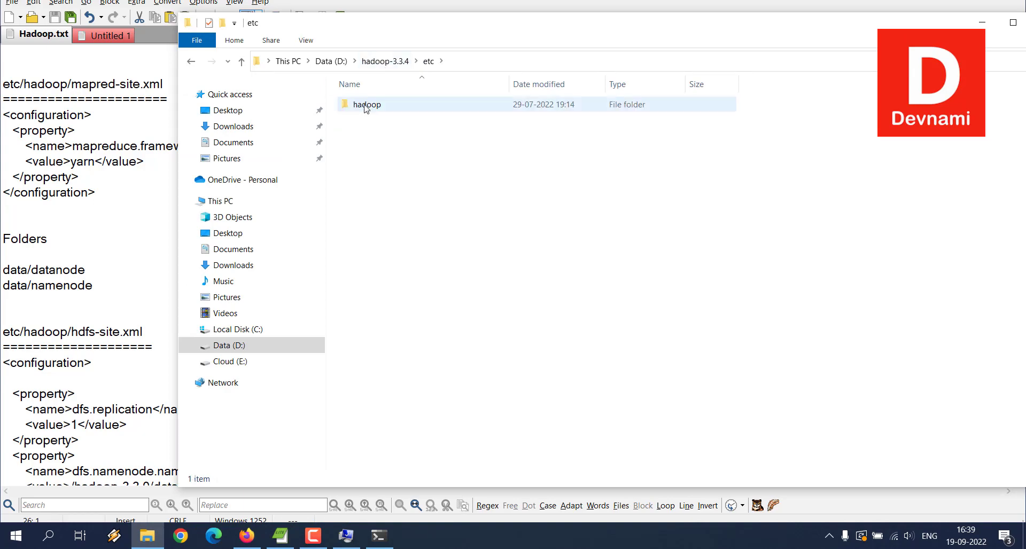
double_click(366, 106)
scroll(402, 291, "down", 2)
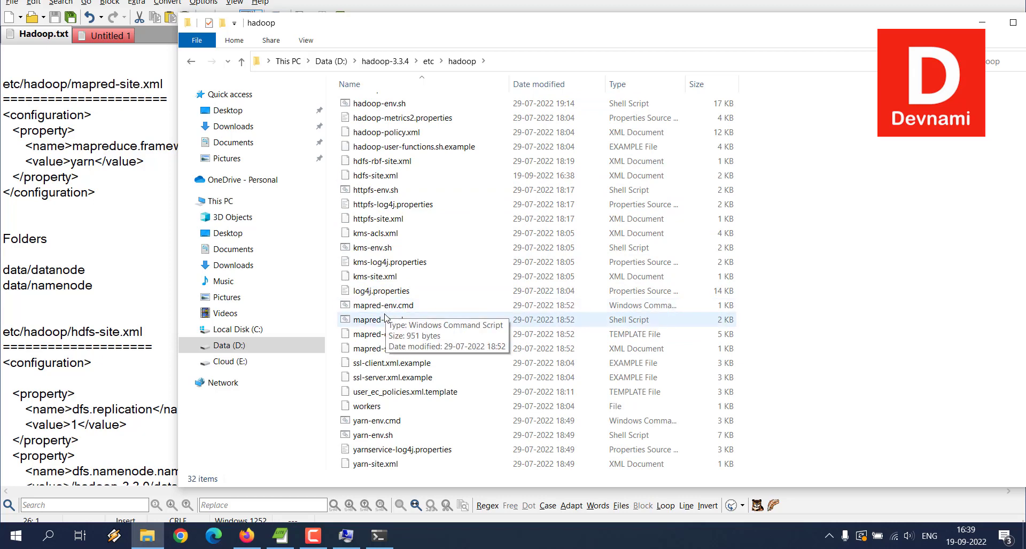
left_click(381, 350)
right_click(381, 350)
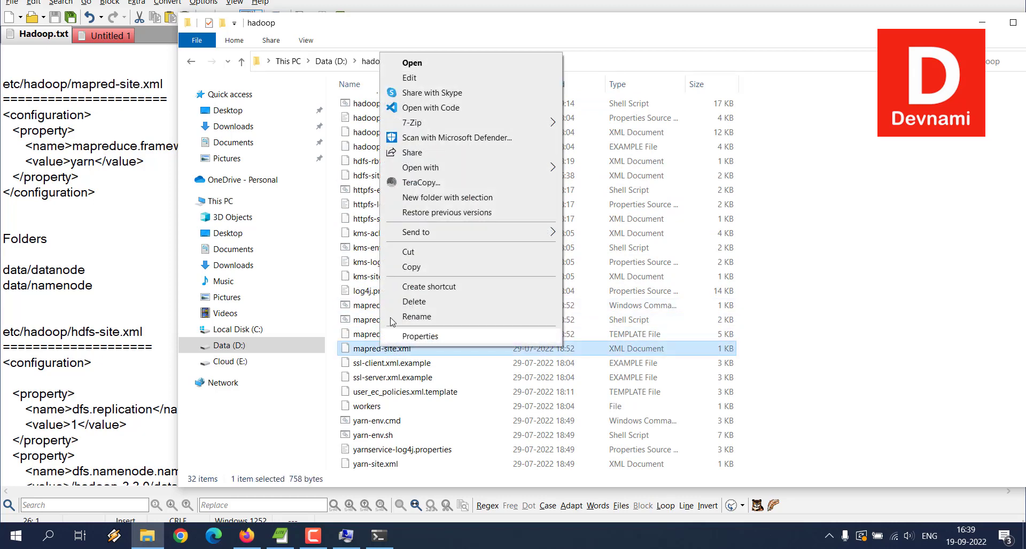
mouse_move(428, 169)
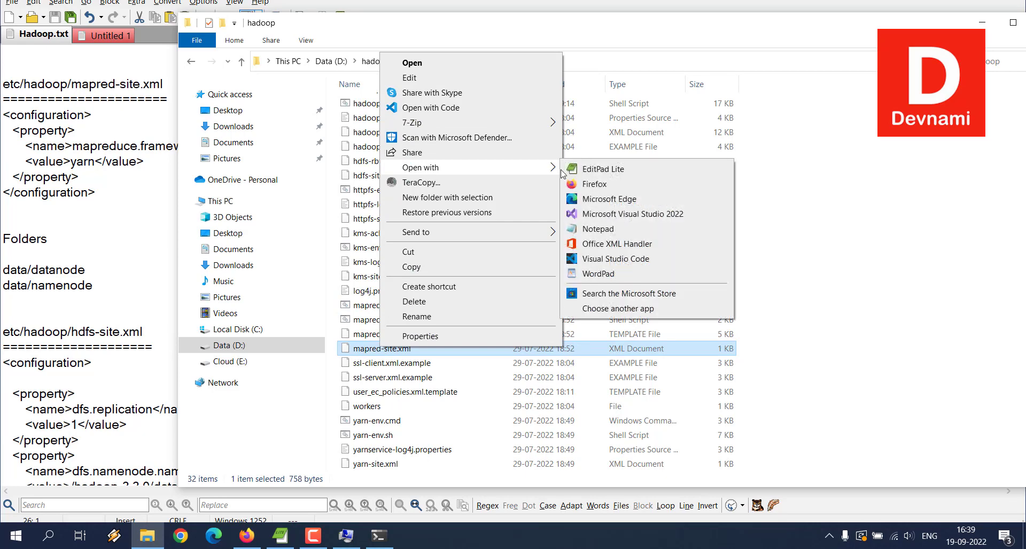
left_click(594, 169)
Replace the empty configuration block in mapred-site.xml with the Hadoop.txt one setting mapreduce.framework.name to yarn, and save the file.
left_click(51, 35)
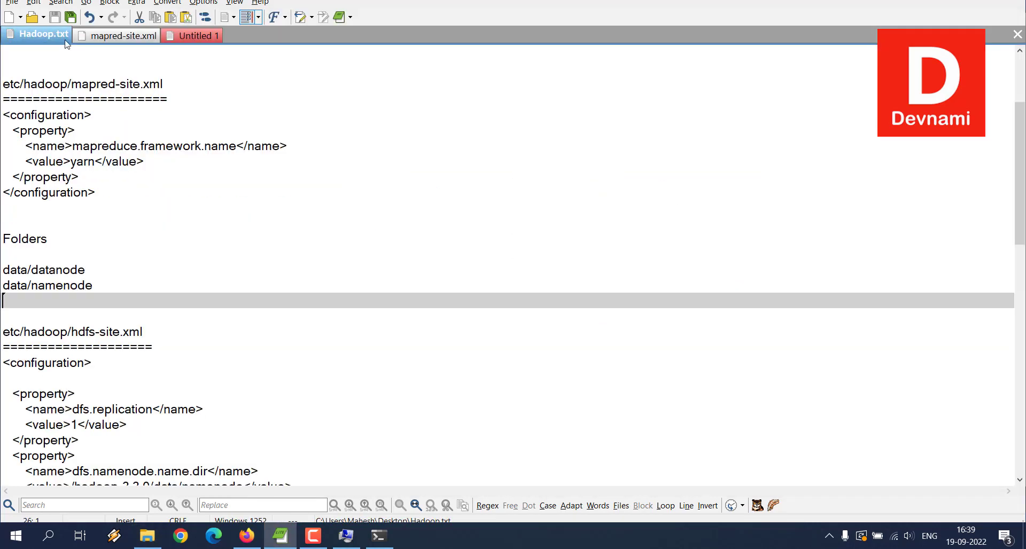
left_click_drag(103, 192, 4, 115)
key("ctrl+c")
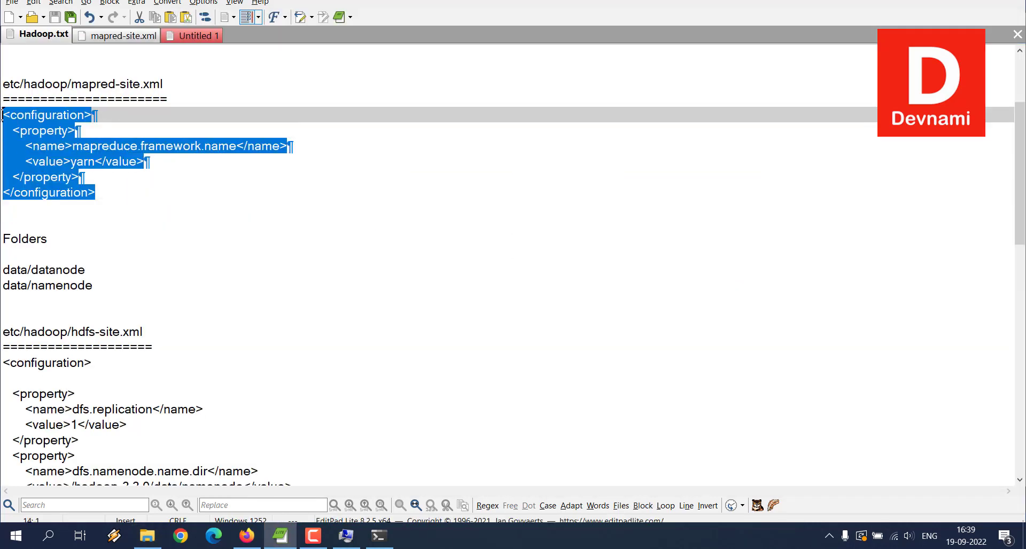
left_click(124, 35)
left_click_drag(98, 264, 2, 243)
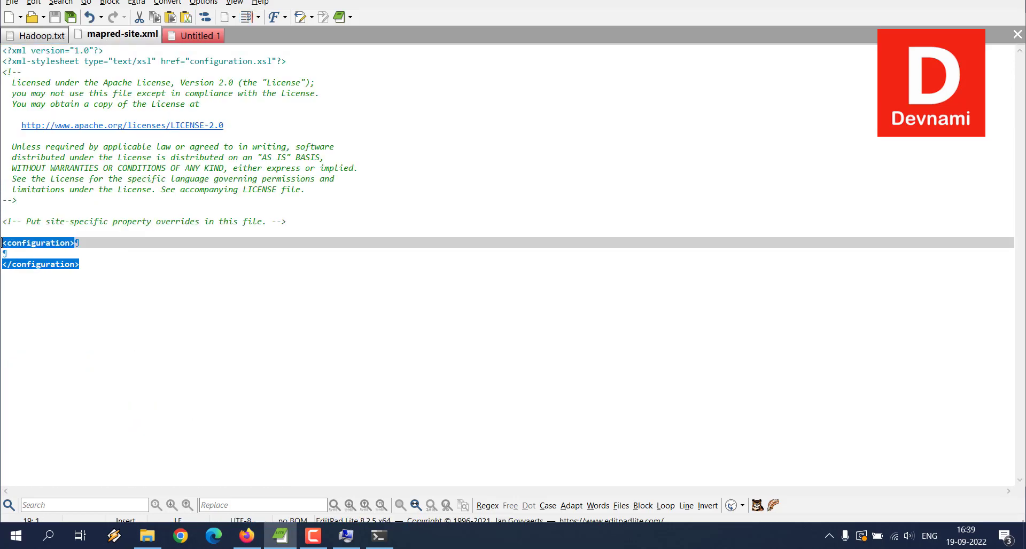
key("ctrl+v")
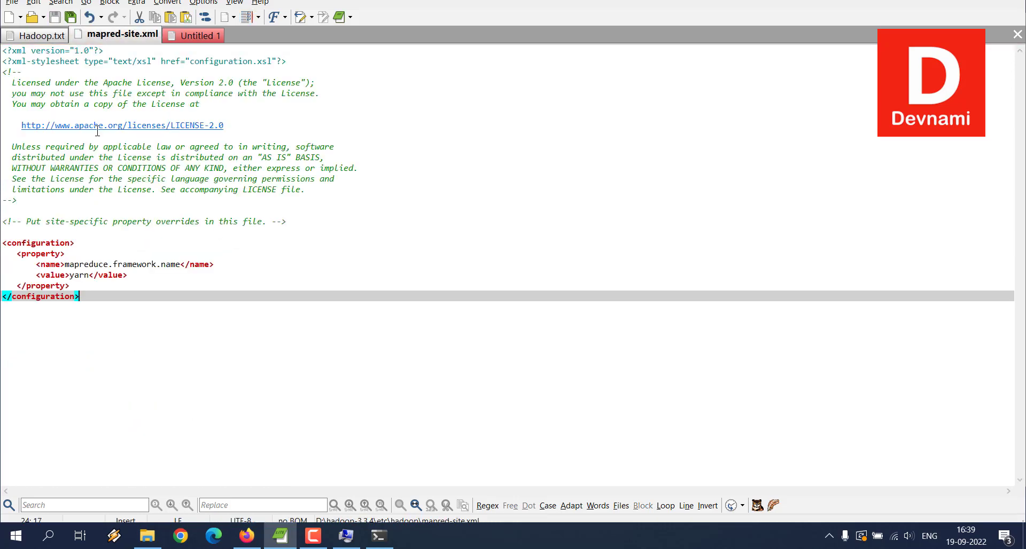
Find the yarn-site.xml section in Hadoop.txt and open yarn-site.xml from the etc\hadoop folder in EditPad Lite.
left_click(43, 35)
left_click(111, 224)
scroll(130, 293, "down", 3)
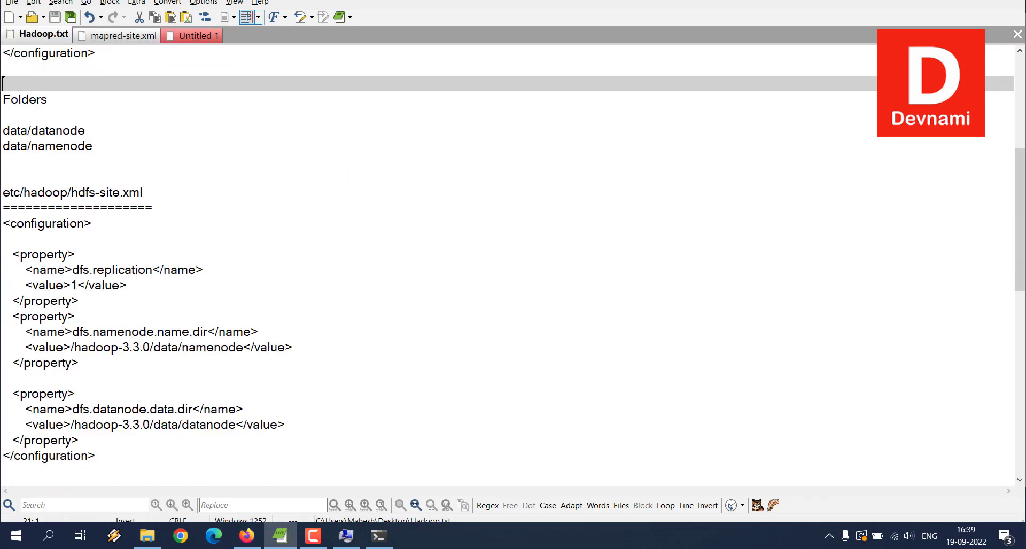
scroll(123, 198, "up", 6)
scroll(120, 190, "down", 14)
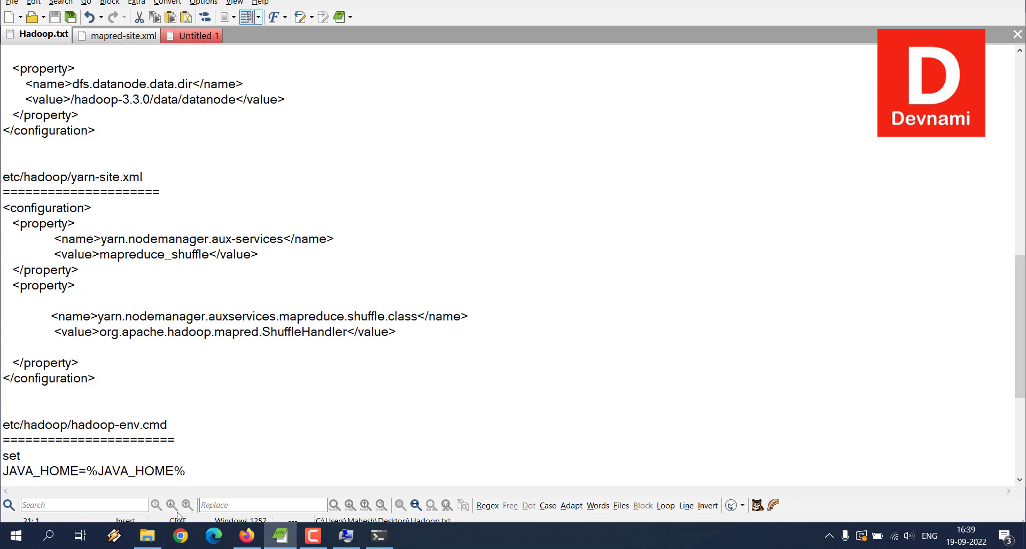
left_click(147, 536)
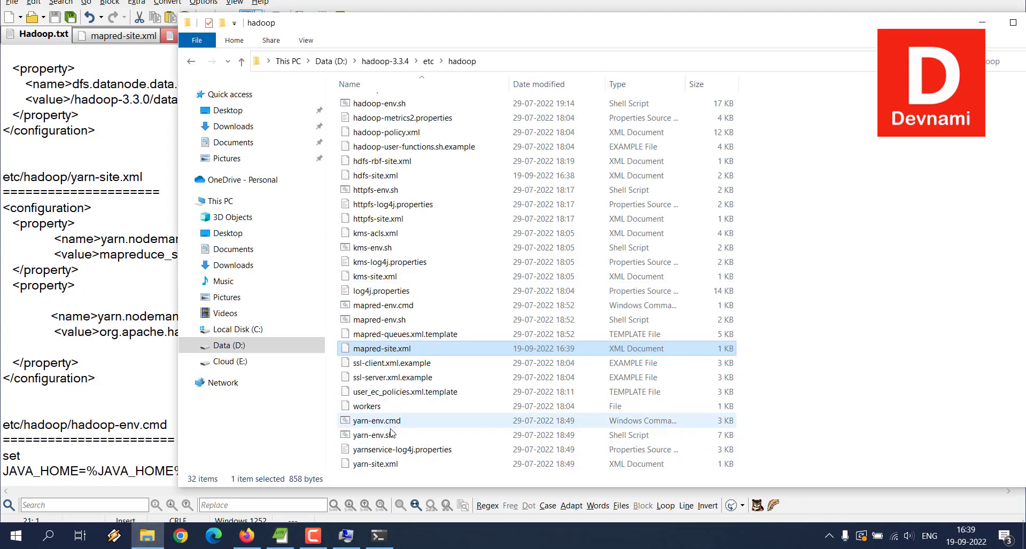
left_click(377, 464)
right_click(381, 465)
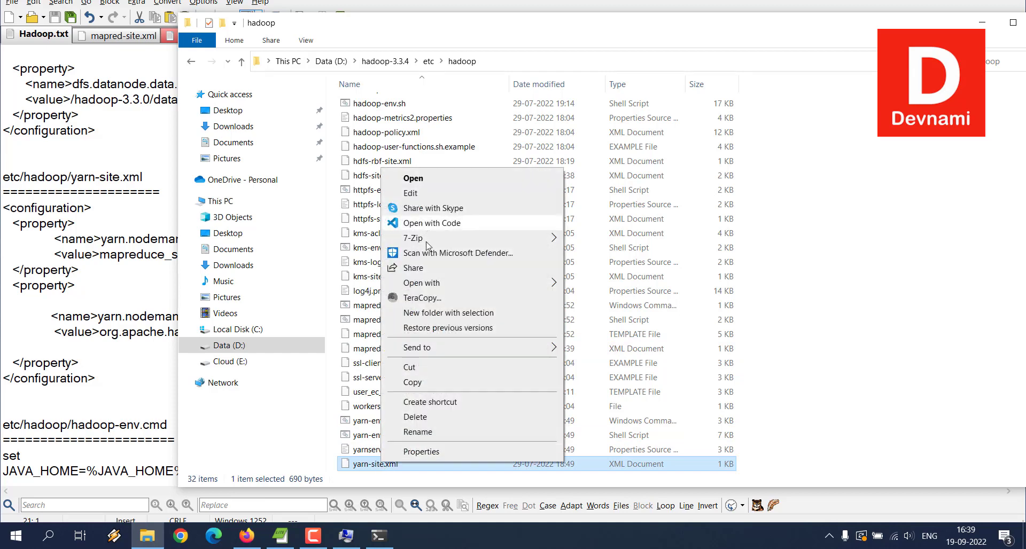
mouse_move(534, 282)
left_click(600, 285)
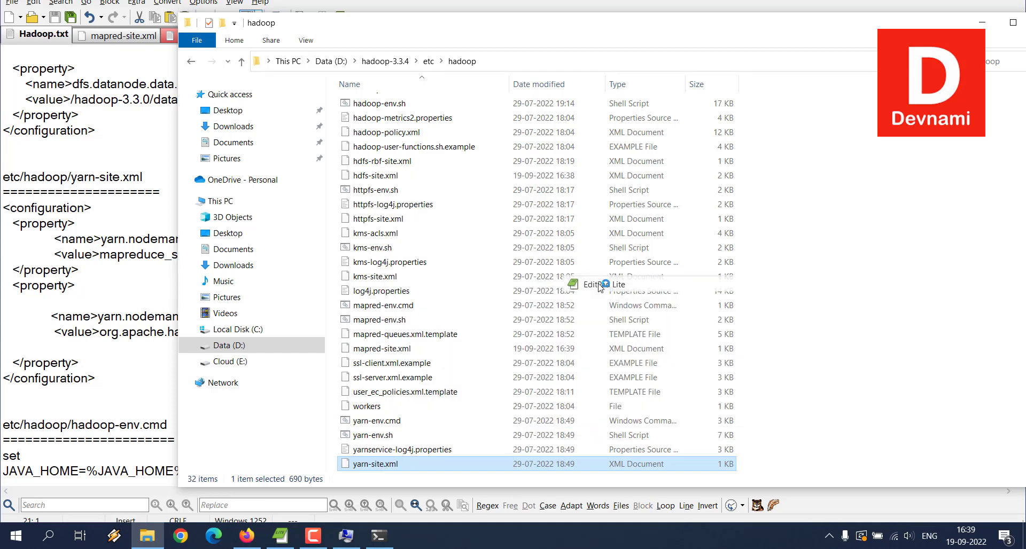
Replace the configuration block in yarn-site.xml with the Hadoop.txt block defining mapreduce_shuffle and org.apache.hadoop.mapred.ShuffleHandler, and save the file.
left_click(39, 37)
left_click_drag(96, 379, 4, 208)
key("ctrl+c")
left_click(110, 36)
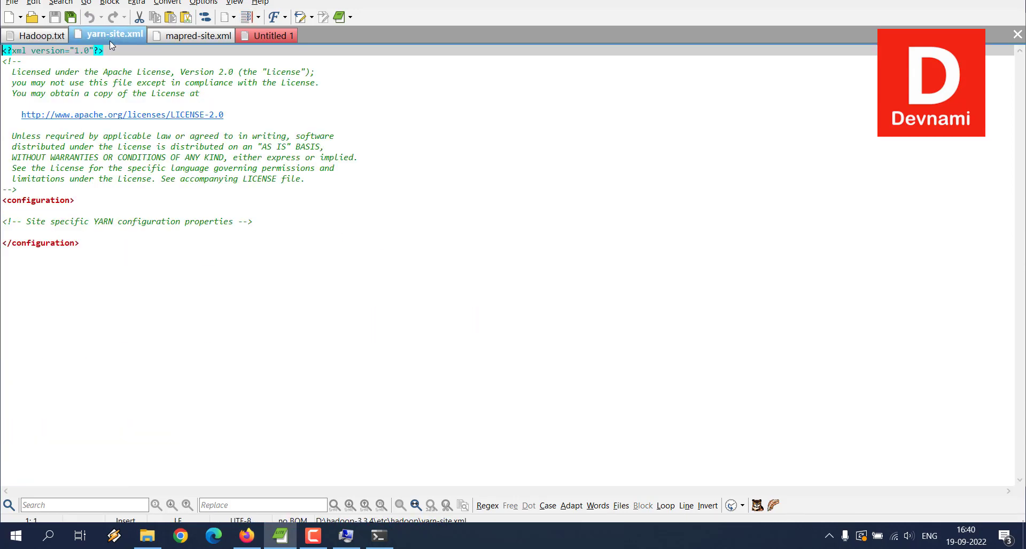
left_click(84, 243)
left_click_drag(84, 243, 3, 200)
key("ctrl+v")
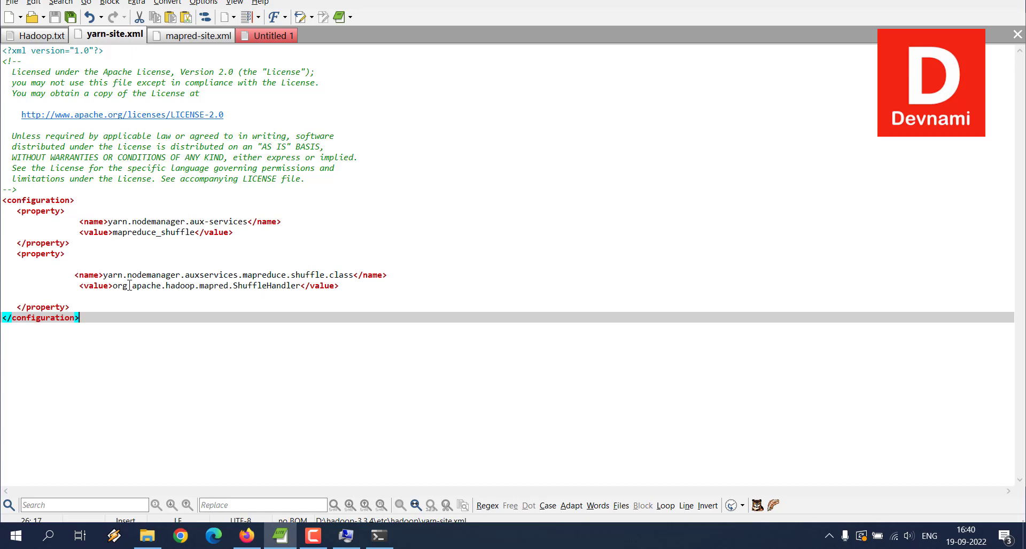
Review the remaining Hadoop.txt notes: the hadoop-env.cmd setting, the format and start commands, and the datanode path for hdfs-site.xml.
key("ctrl+Tab")
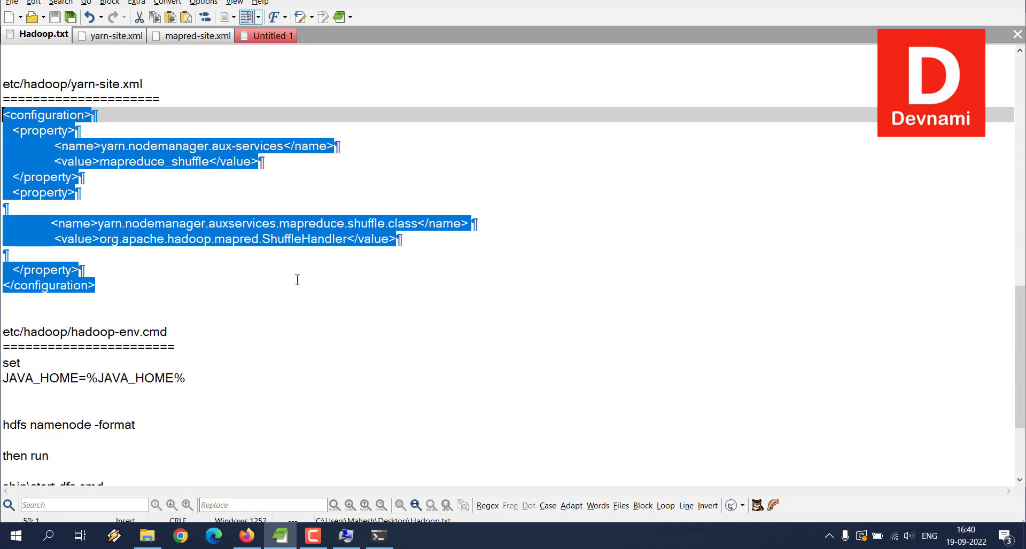
left_click(242, 299)
scroll(242, 295, "down", 3)
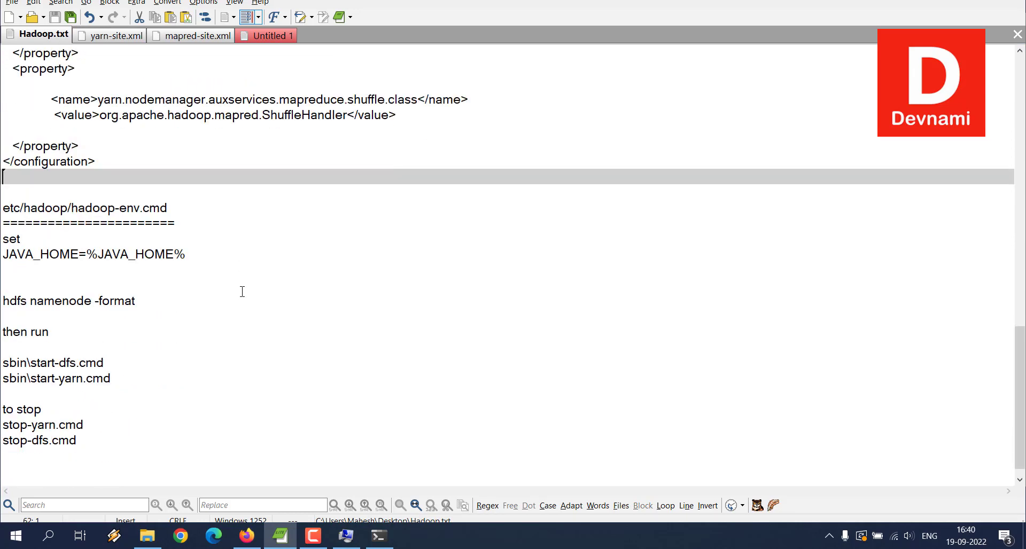
scroll(250, 286, "up", 8)
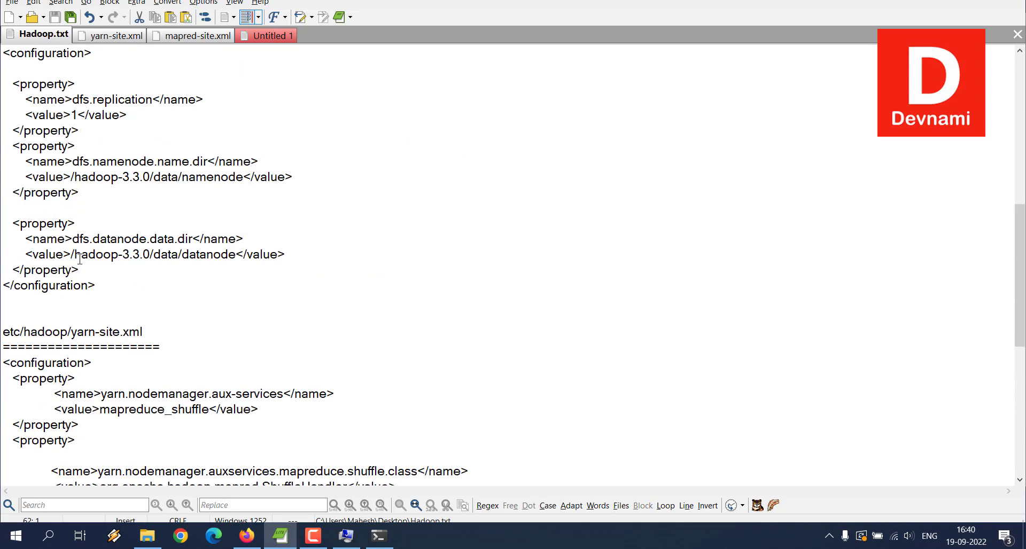
left_click_drag(77, 258, 152, 254)
left_click(153, 255)
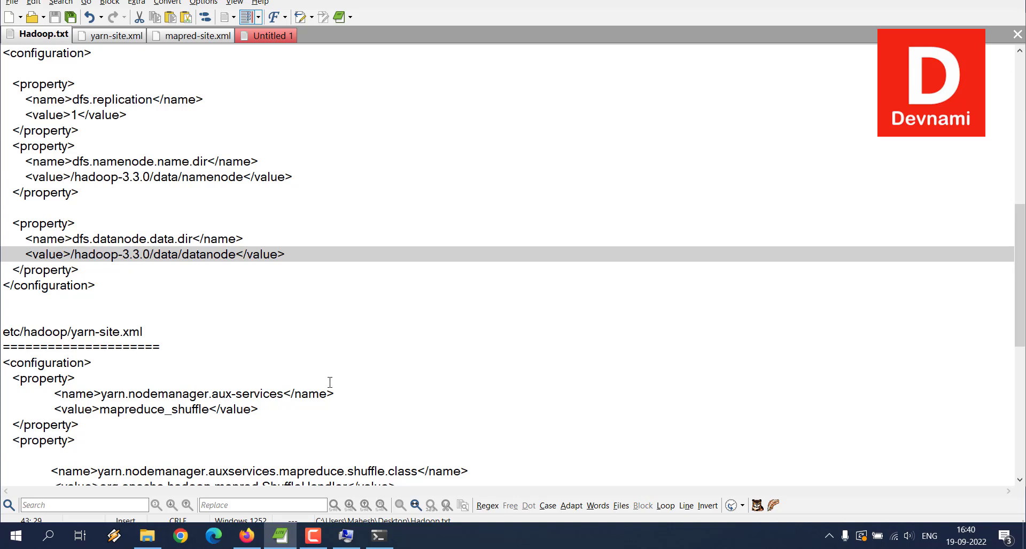
Close yarn-site.xml and mapred-site.xml, keeping Hadoop.txt and the untitled document open.
left_click(111, 33)
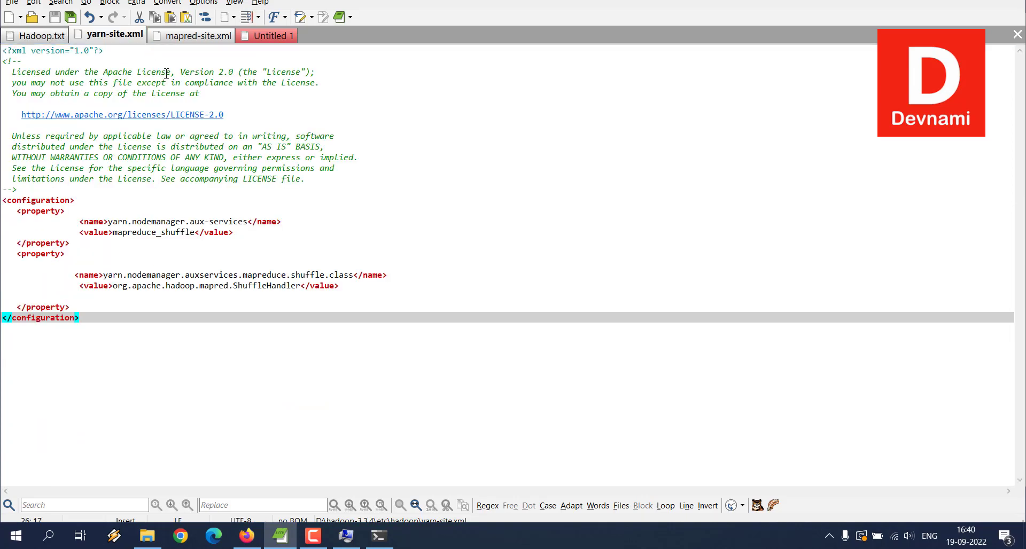
right_click(134, 37)
left_click(134, 52)
right_click(149, 38)
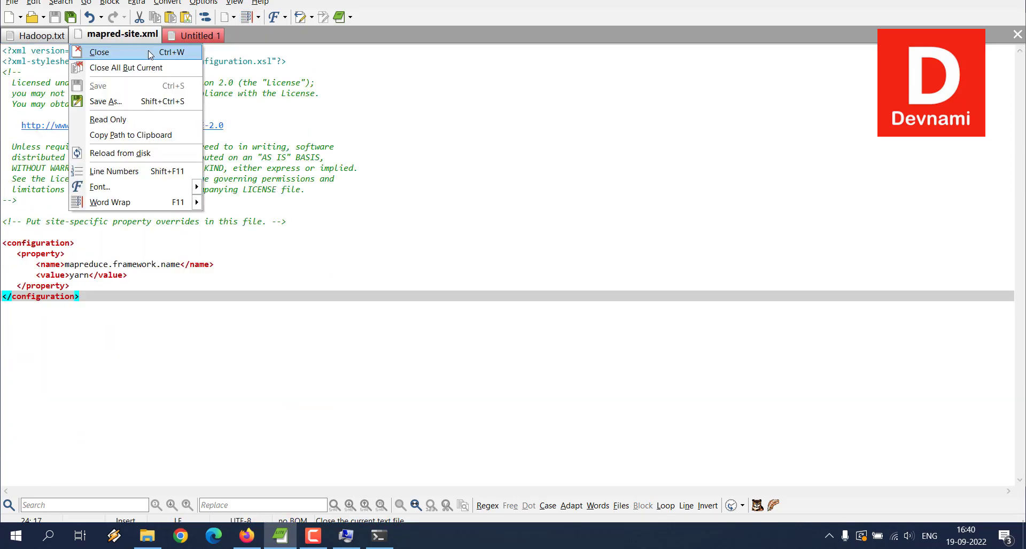
left_click(151, 53)
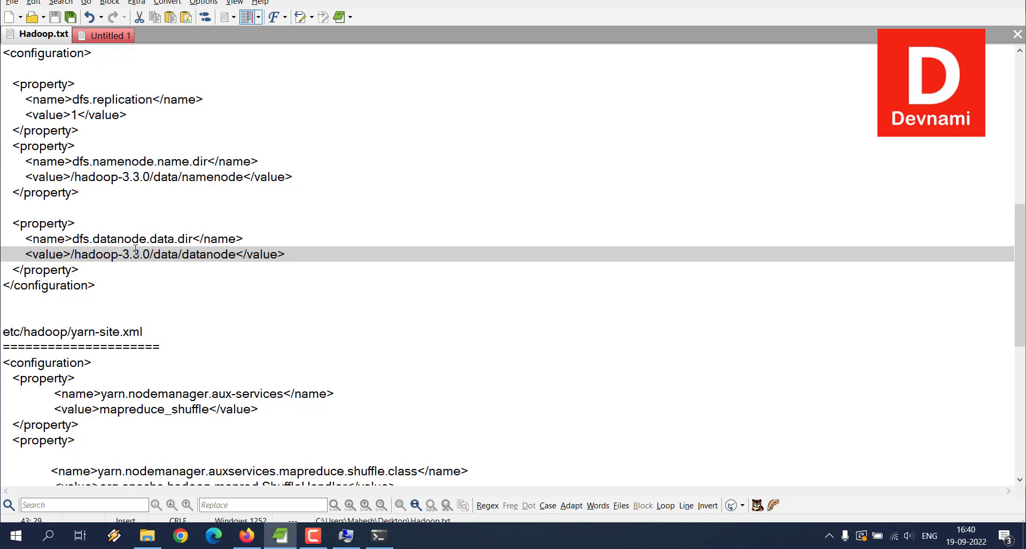
Check the yarn-site.xml section in Hadoop.txt, especially the shuffle class property and its value.
scroll(216, 218, "up", 2)
scroll(294, 185, "down", 6)
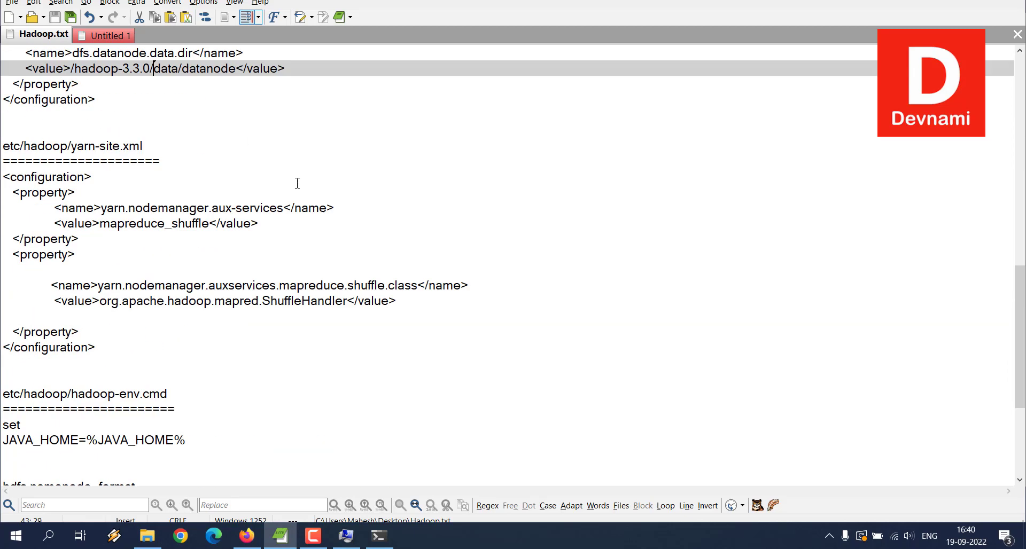
scroll(298, 183, "down", 3)
scroll(240, 177, "up", 3)
left_click_drag(345, 288, 425, 304)
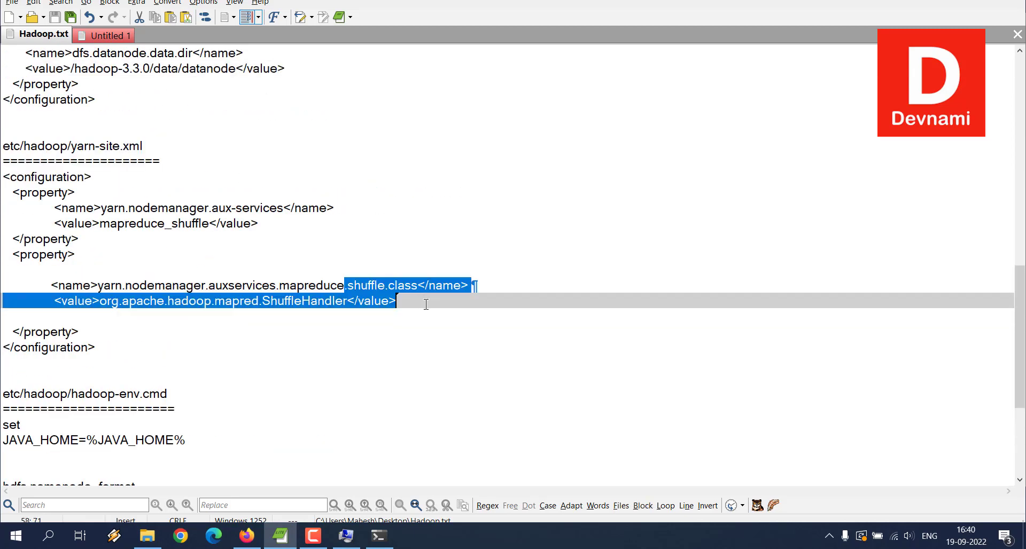
left_click(426, 304)
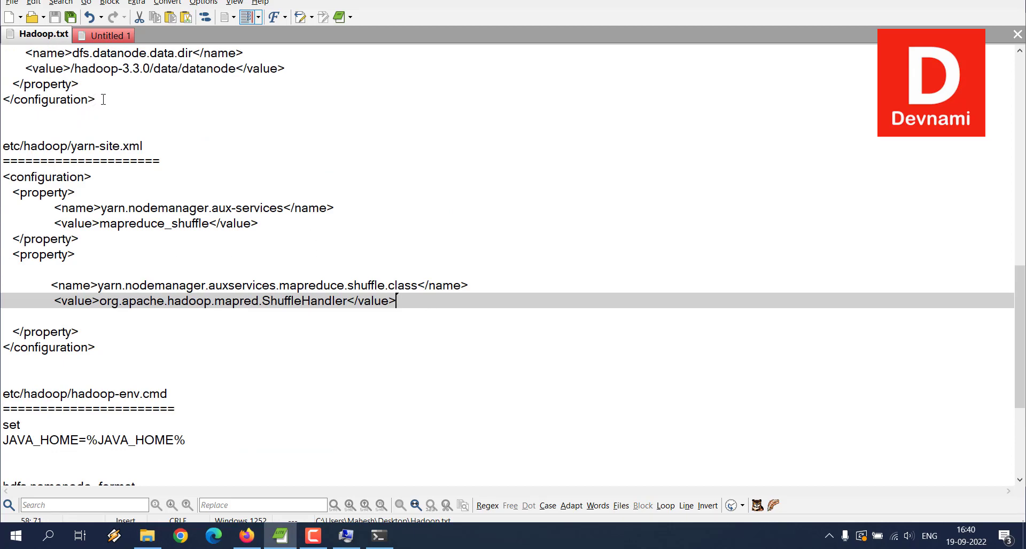
Close the PowerShell window and dismiss the Environment Variables and System Properties dialogs without applying changes.
left_click(379, 536)
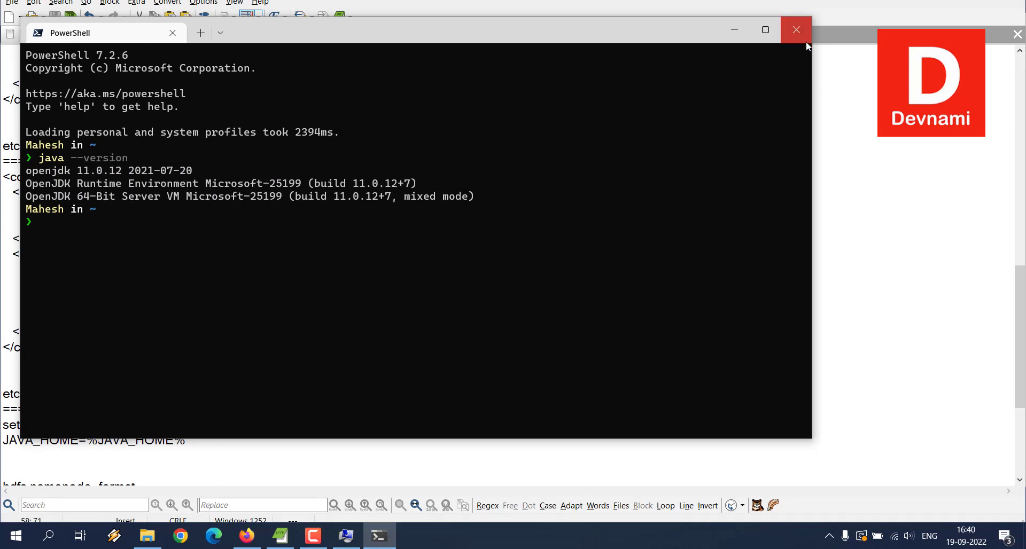
left_click(797, 30)
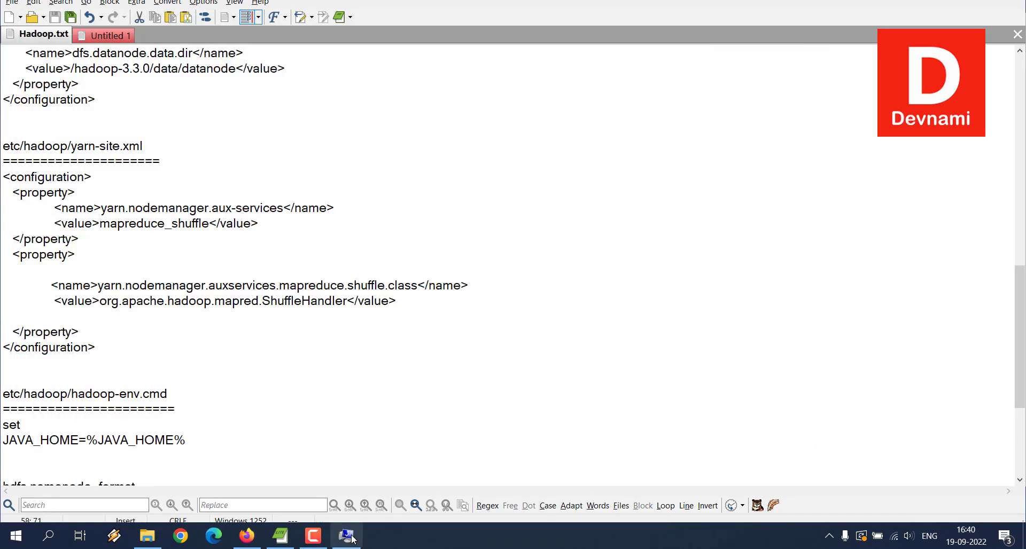
left_click(346, 536)
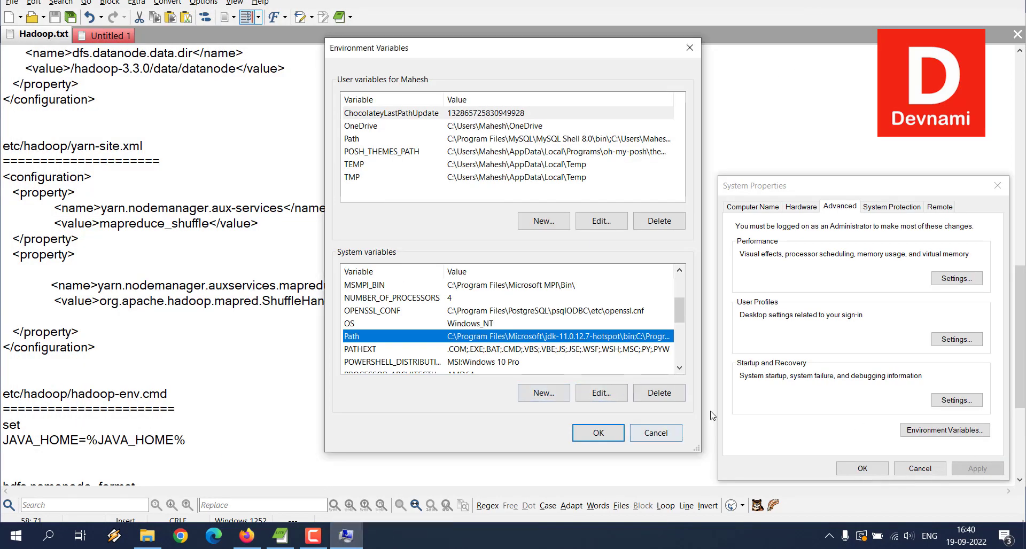
left_click(657, 435)
left_click(920, 469)
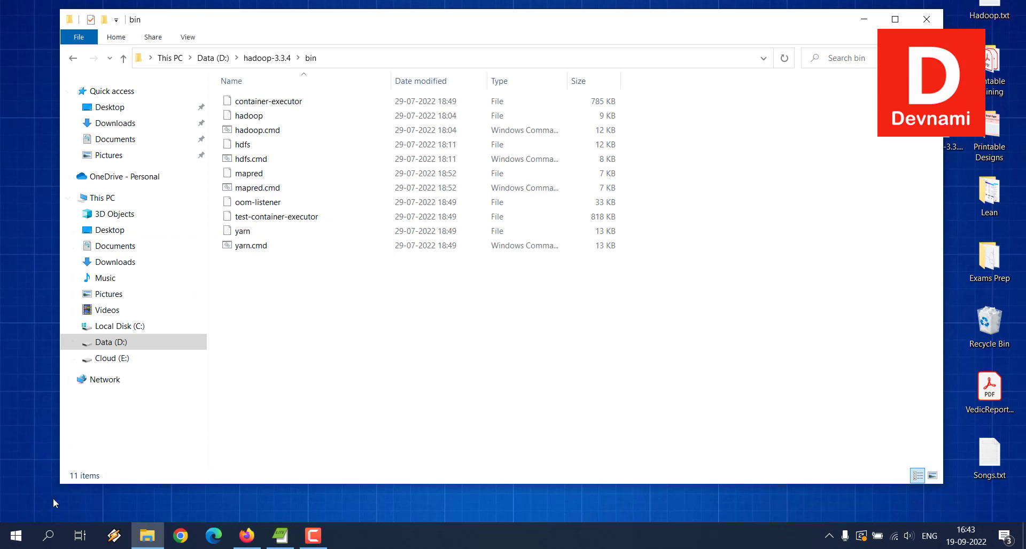
Search Windows for "env", open the system environment variables settings and bring up the Environment Variables dialog.
left_click(16, 536)
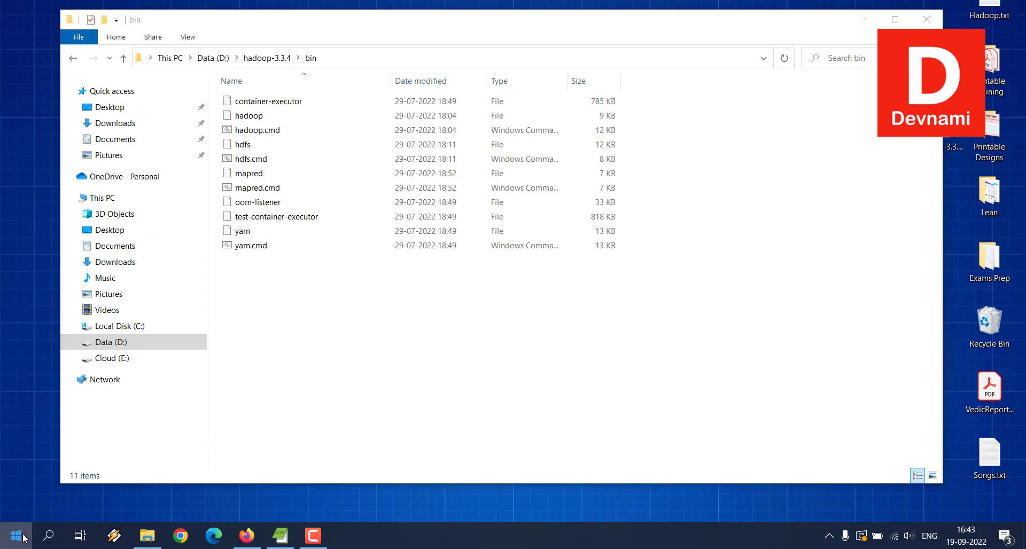
left_click(48, 536)
type("env")
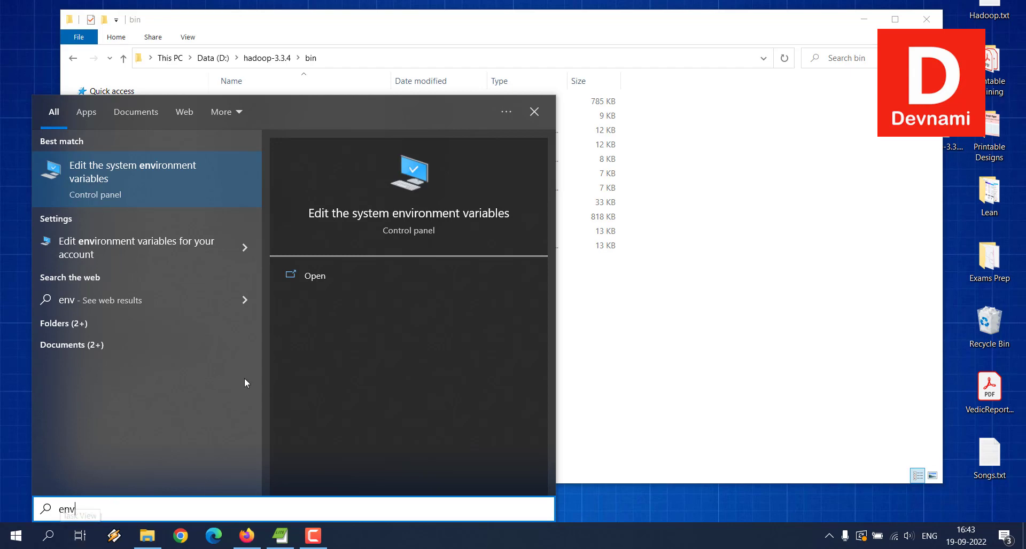
left_click(303, 277)
left_click(317, 313)
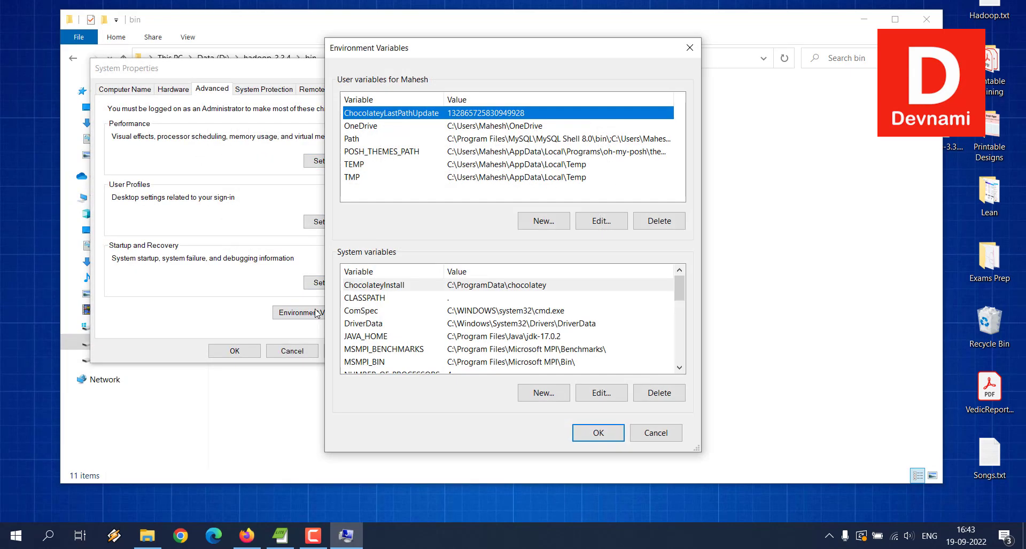
Create the system variable HADOOP_HOME with the value D:\hadoop-3.3.4\bin and accept the Environment Variables and System Properties dialogs.
left_click(555, 394)
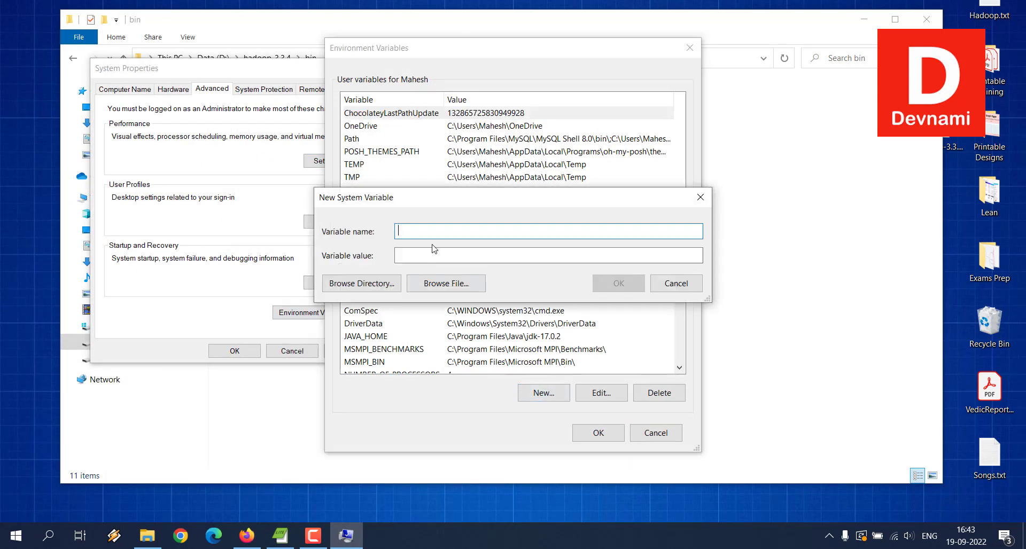
type("HADOOP_HOME")
type("D:\\hadoop-3.3.4\\bin")
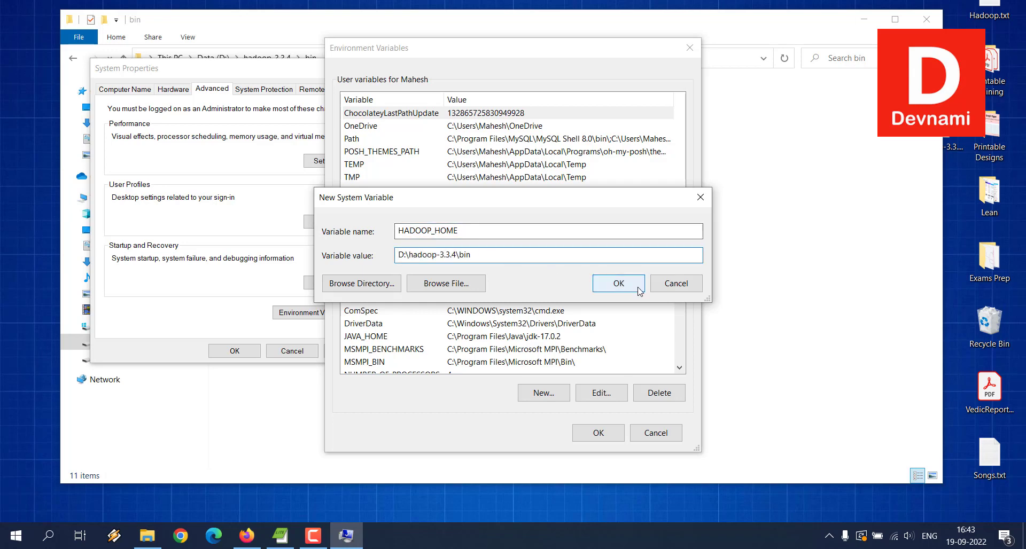
left_click(638, 289)
left_click(601, 431)
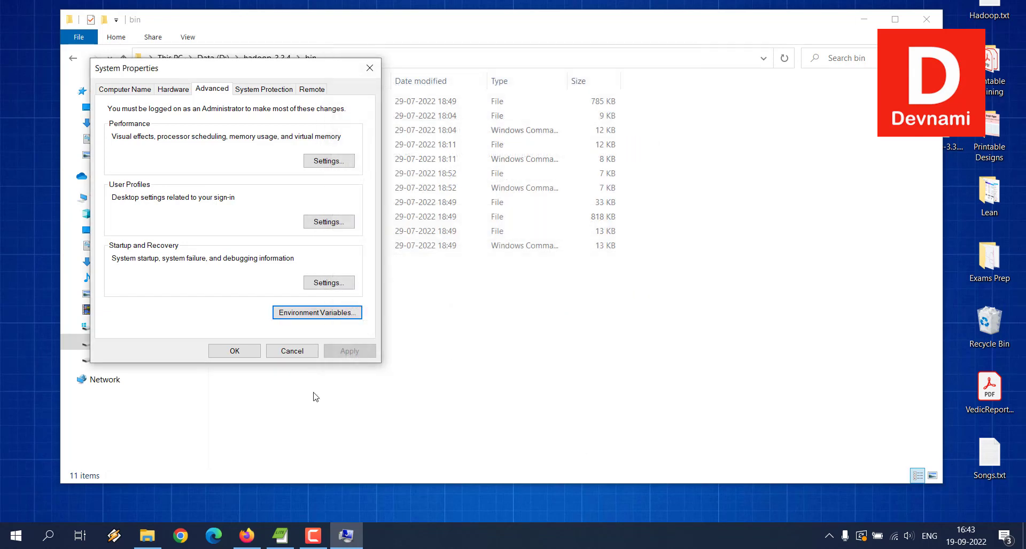
left_click(254, 353)
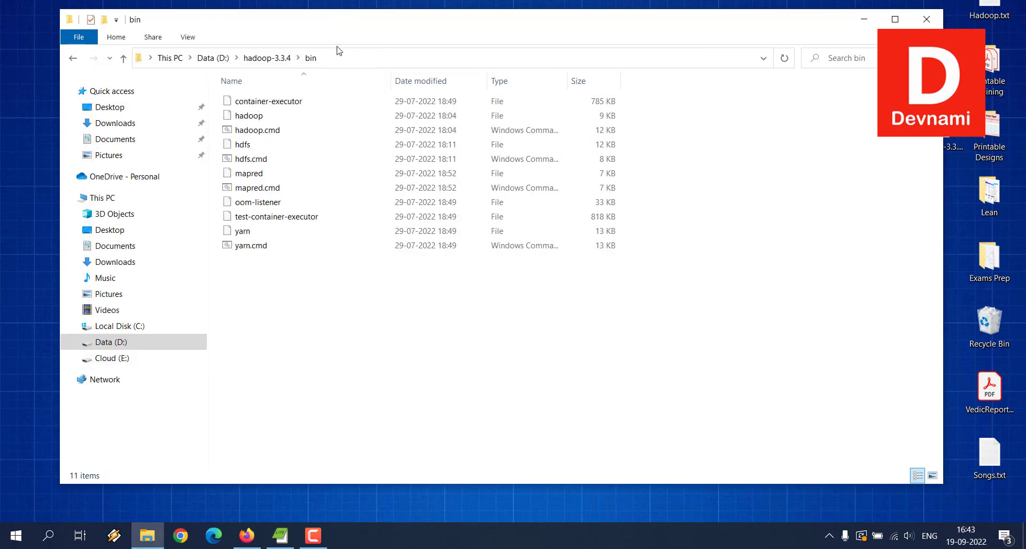
Open the sbin folder inside hadoop-3.3.4.
left_click(267, 58)
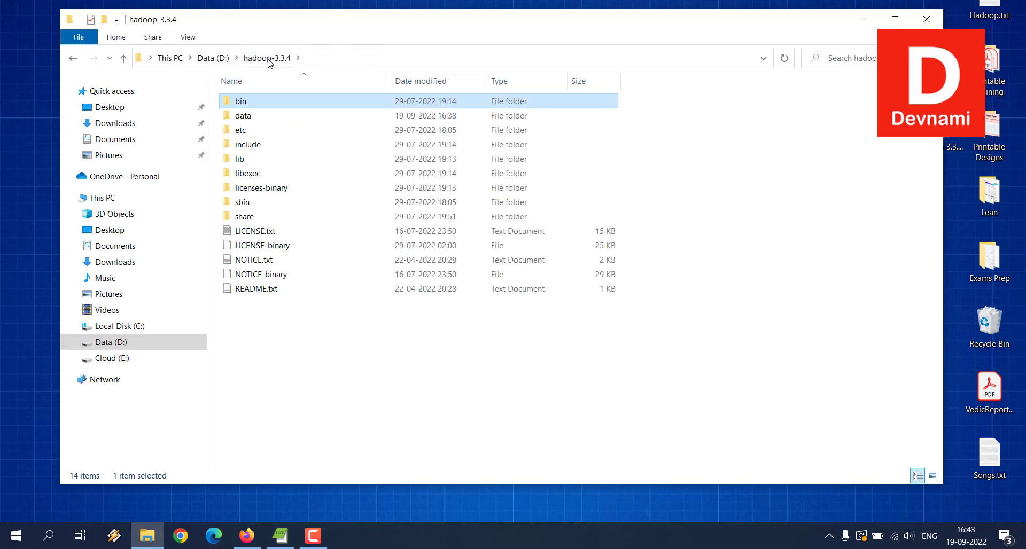
double_click(251, 202)
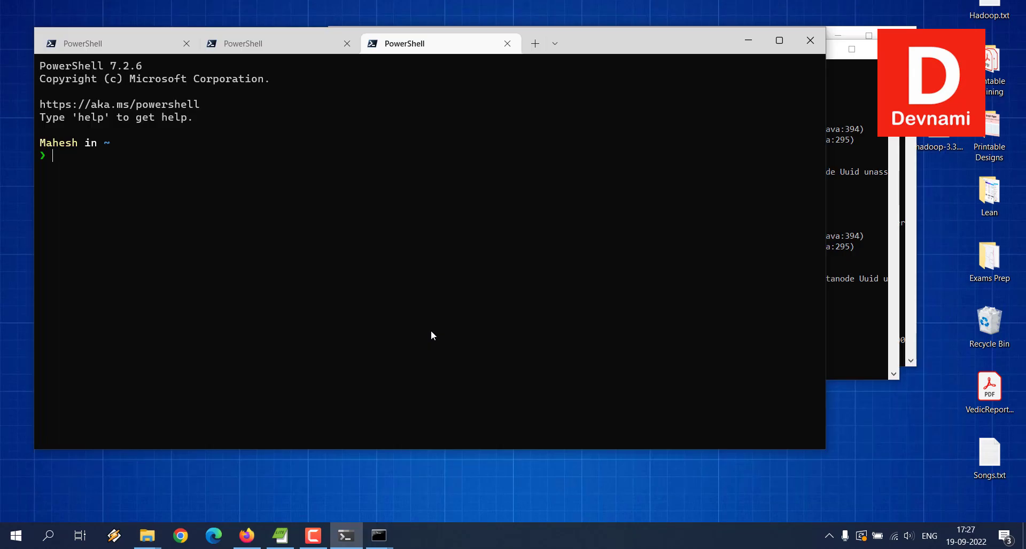
Enter the command hadoop namenode -format in PowerShell, and review the sessions that ran start-dfs.cmd and start-yarn.cmd.
type("hadoop namenode -format")
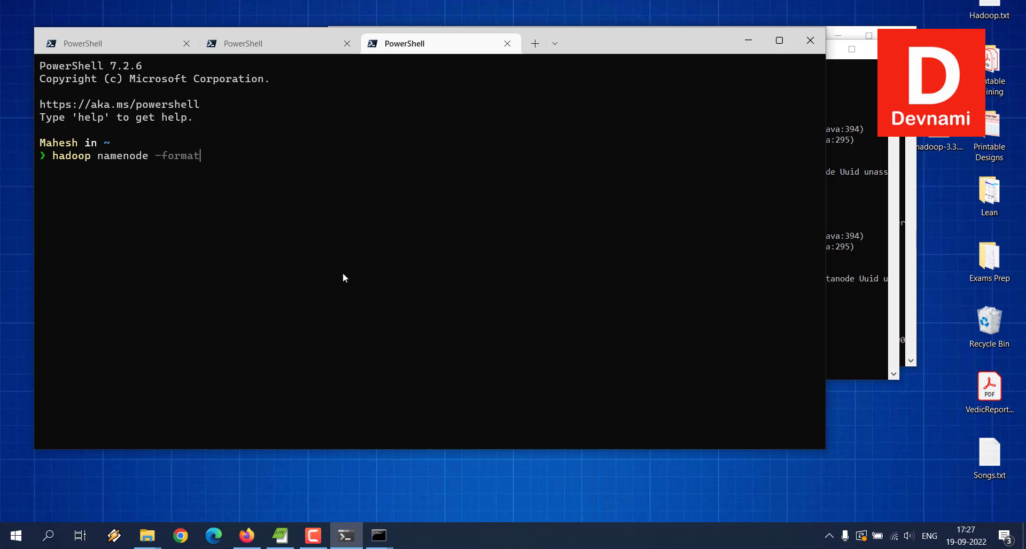
left_click(143, 45)
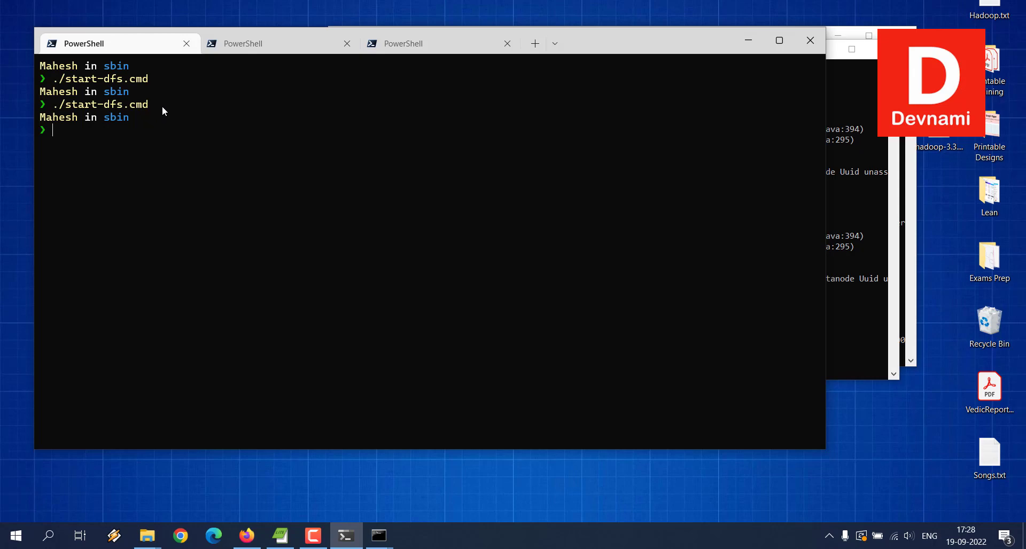
left_click(242, 45)
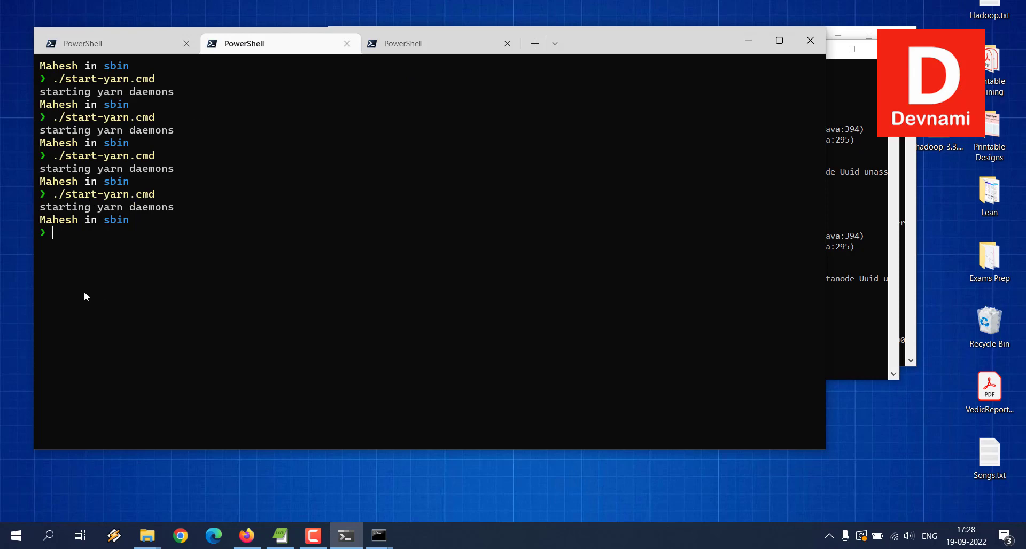
Minimize PowerShell and spread out the namenode, datanode, nodemanager and resourcemanager windows to inspect their logs.
left_click(748, 40)
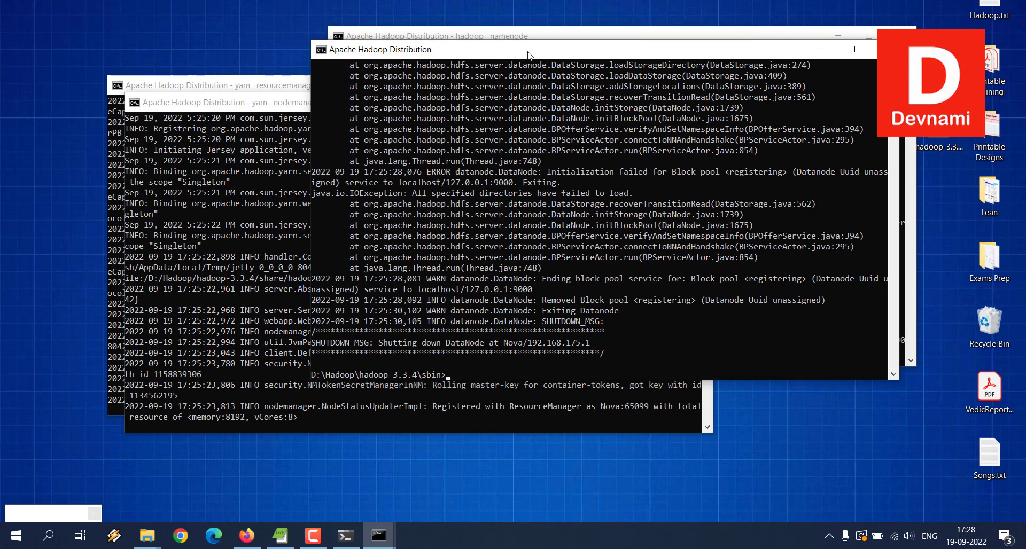
left_click_drag(529, 54, 581, 103)
left_click_drag(535, 41, 594, 28)
left_click_drag(278, 109, 558, 89)
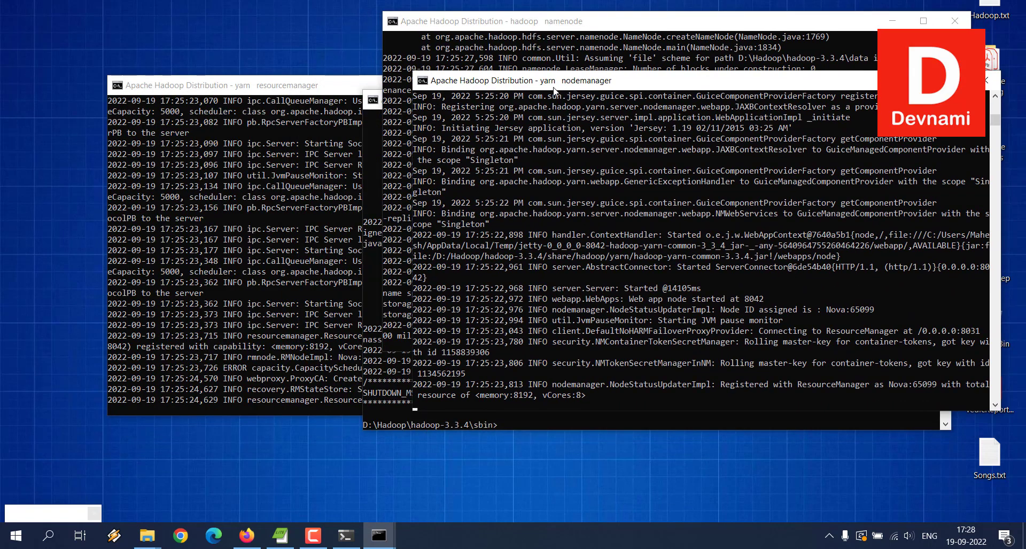
left_click_drag(232, 94, 244, 38)
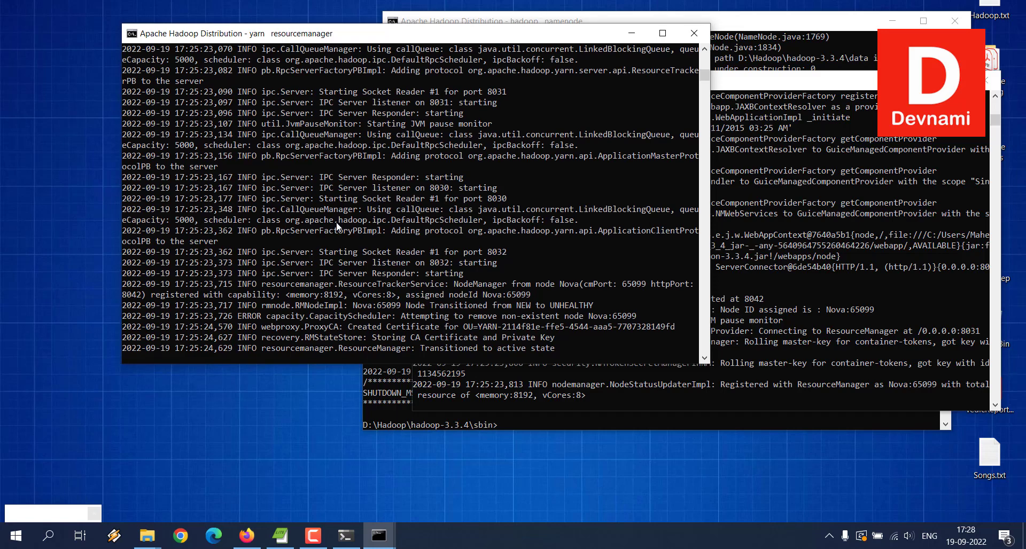
Switch to Firefox to check the Hadoop cluster page at localhost:8088/cluster, and read through the Hadoop Setup 3.3.4 snippet on Bitbucket.
left_click(246, 536)
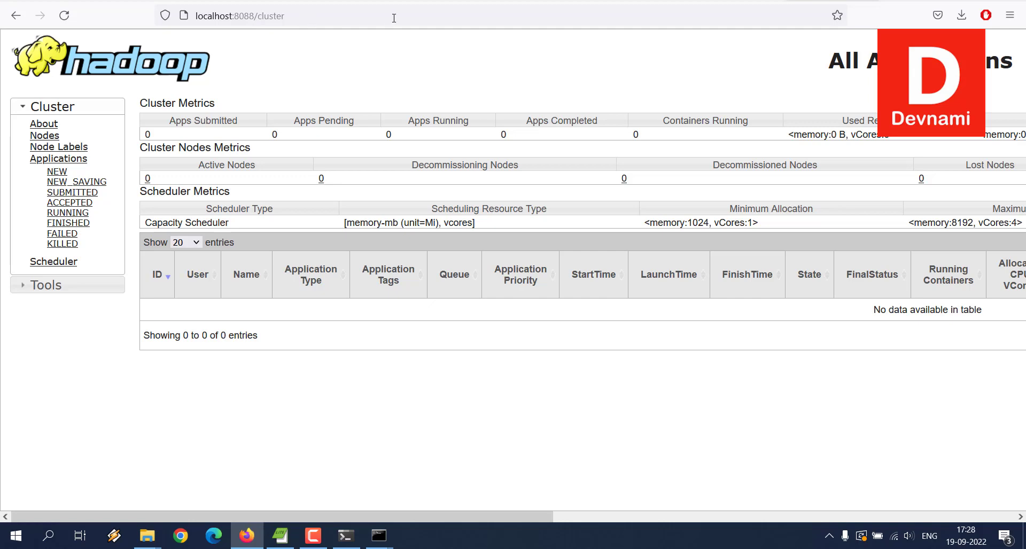
left_click(729, 4)
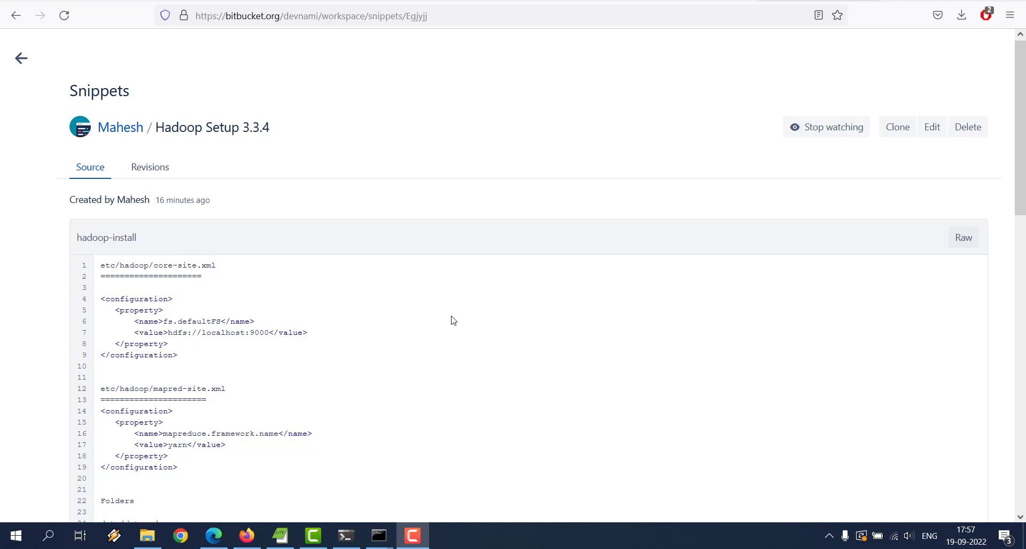
scroll(453, 321, "down", 1)
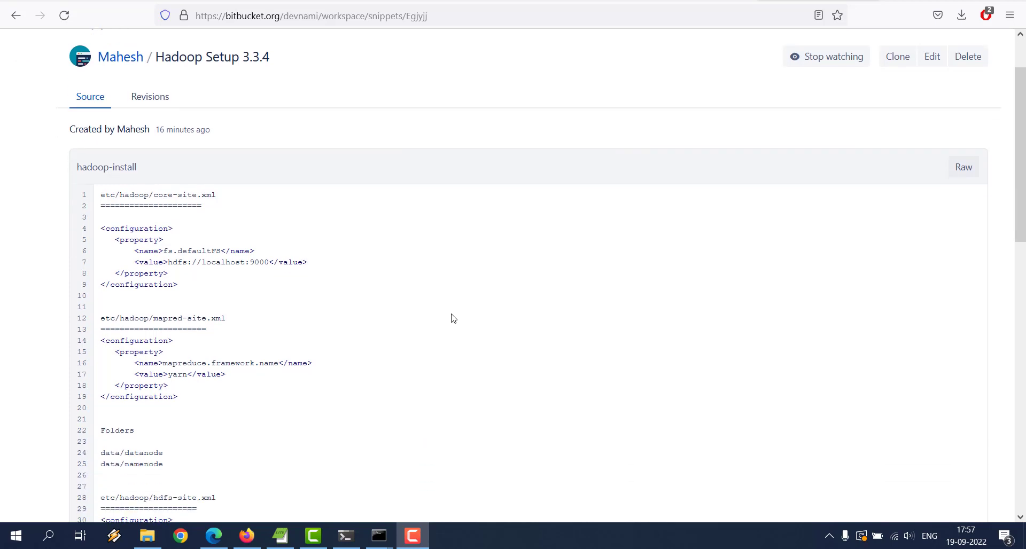
scroll(453, 318, "down", 4)
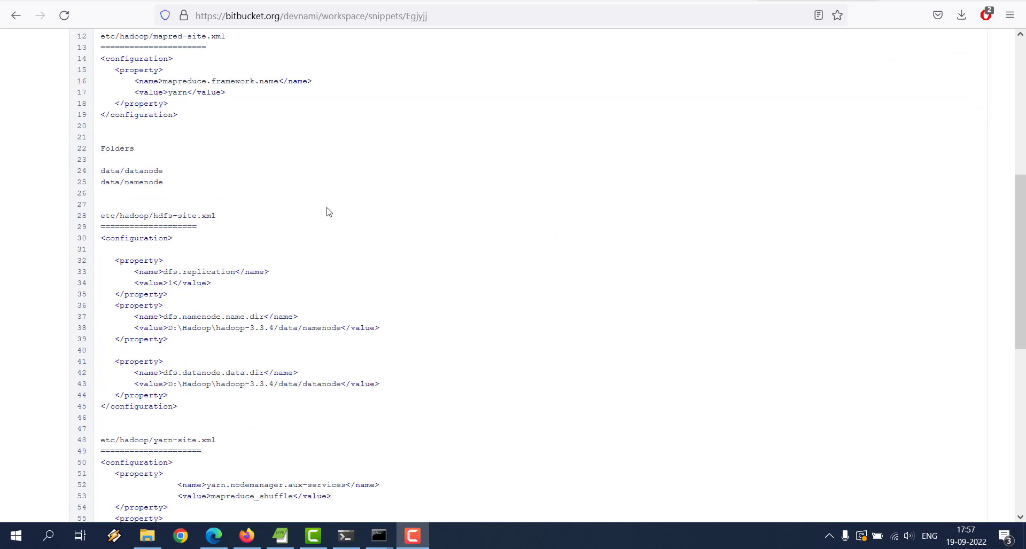
scroll(328, 214, "down", 6)
key("Home")
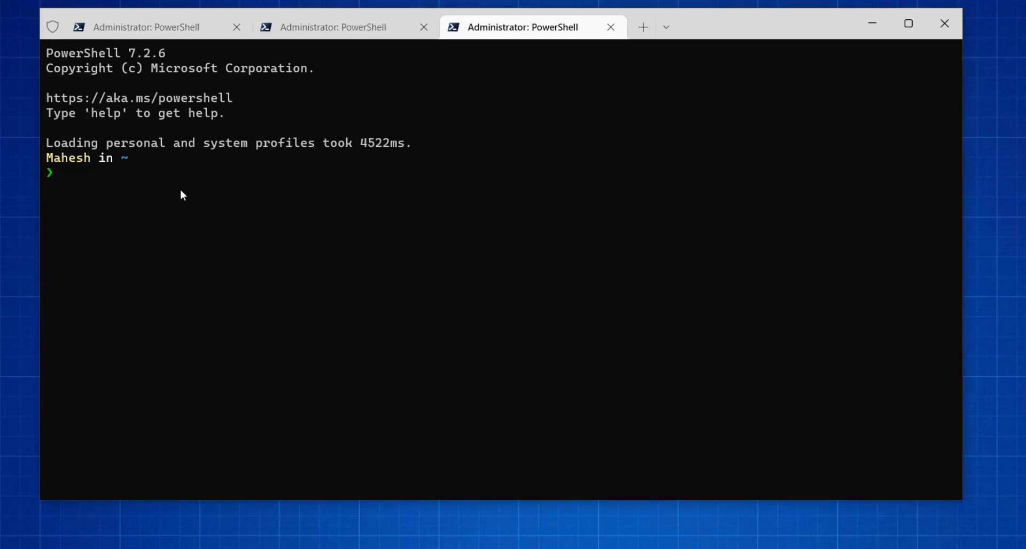
Create the HDFS directory /input from PowerShell with the command hadoop fs -mkdir /input.
type("hadoop fs -mkdir")
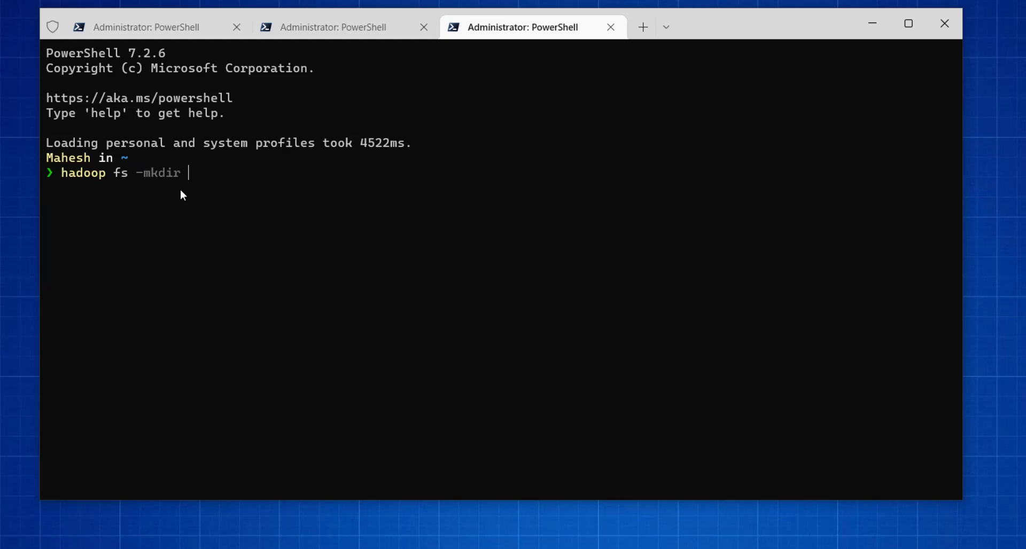
type(" /input")
key("Return")
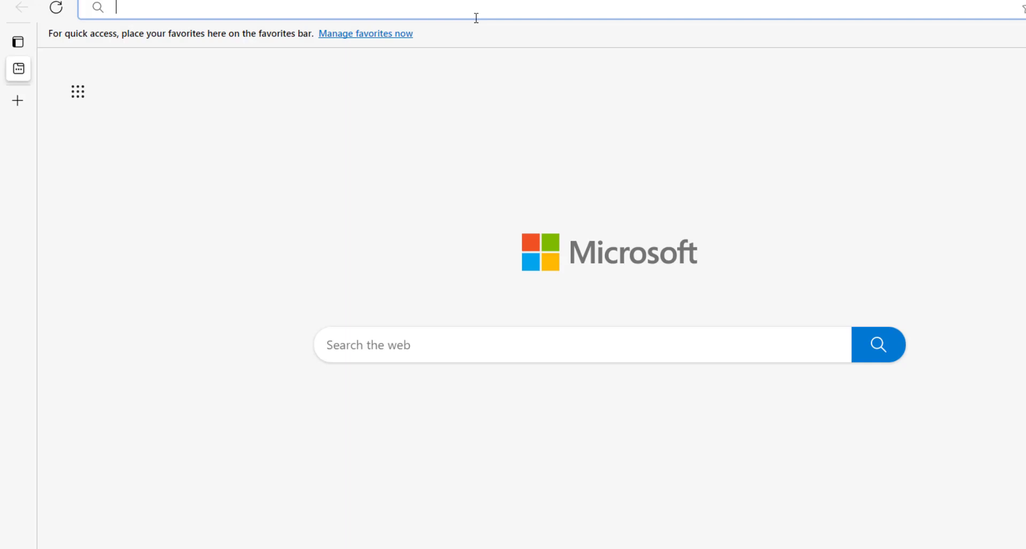
Open the Hadoop namenode overview page at localhost:9870 in Edge.
type("localhos")
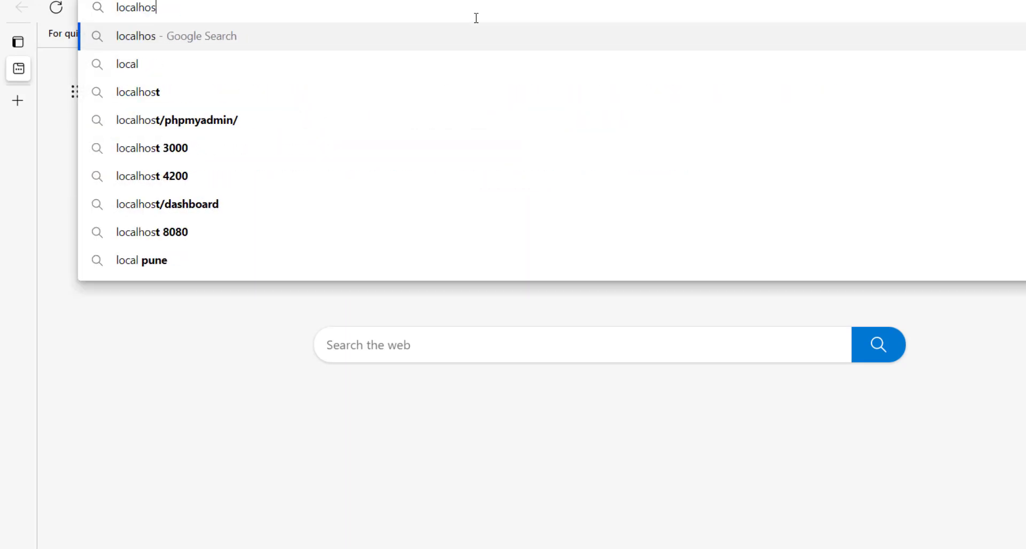
type("t:9870")
key("Return")
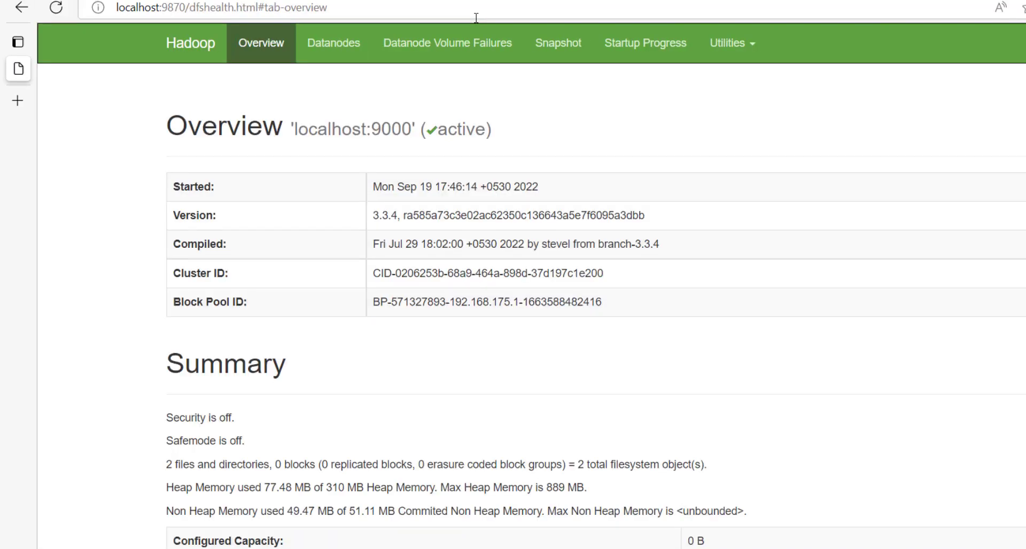
Browse the HDFS file system from the Hadoop web interface and open the input directory.
left_click(746, 47)
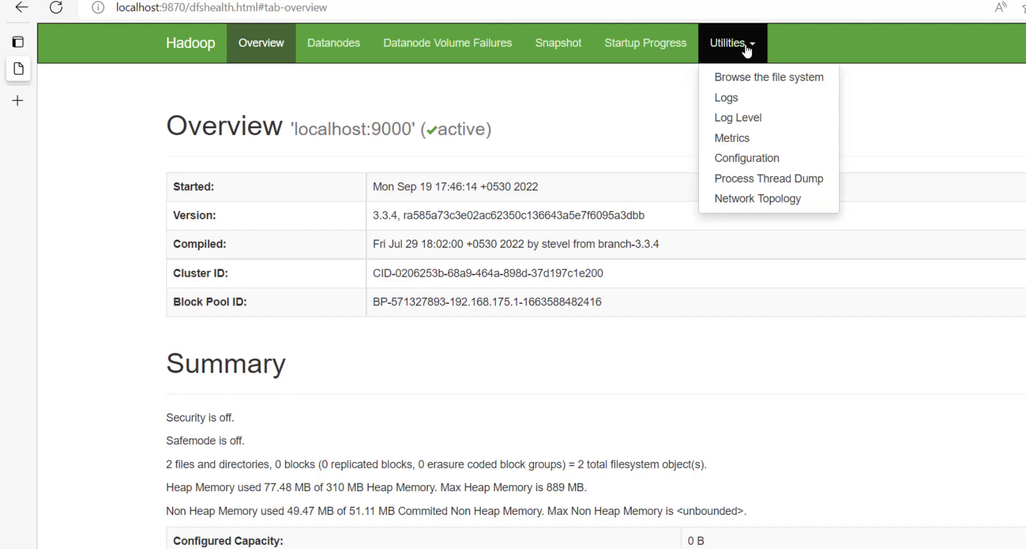
left_click(767, 79)
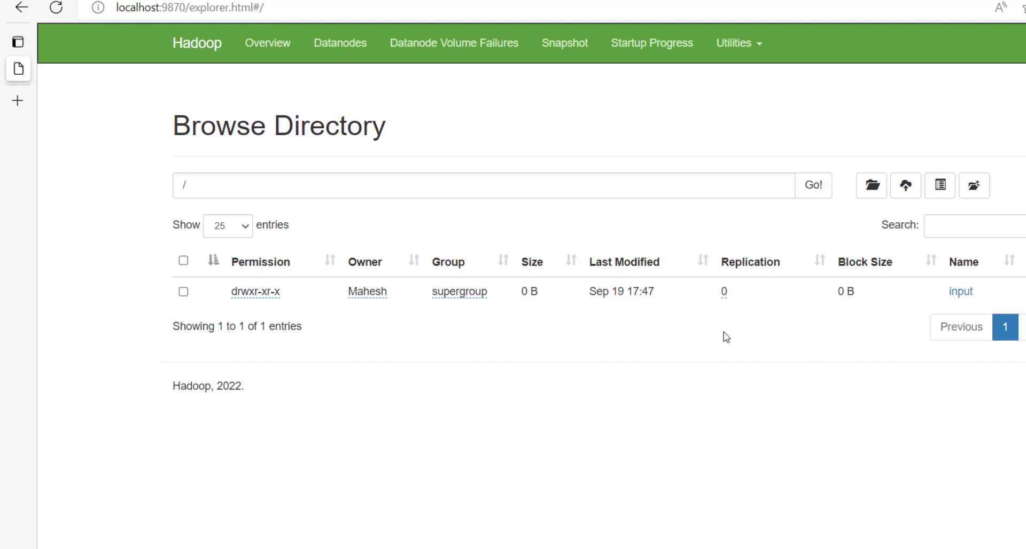
left_click(972, 293)
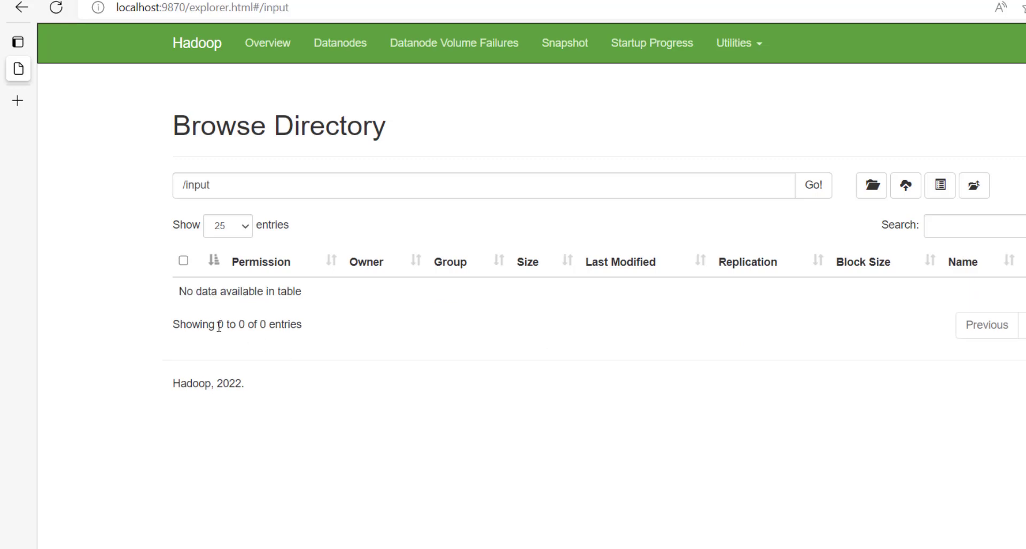